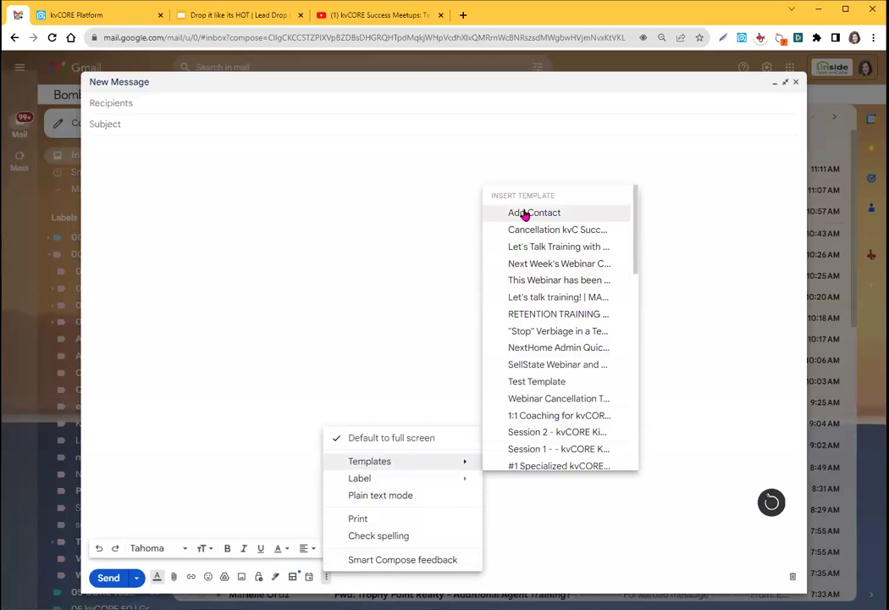
# Step: Insert the saved Add Contact template into the new message, including its Add Contact subject
pyautogui.click(547, 212)
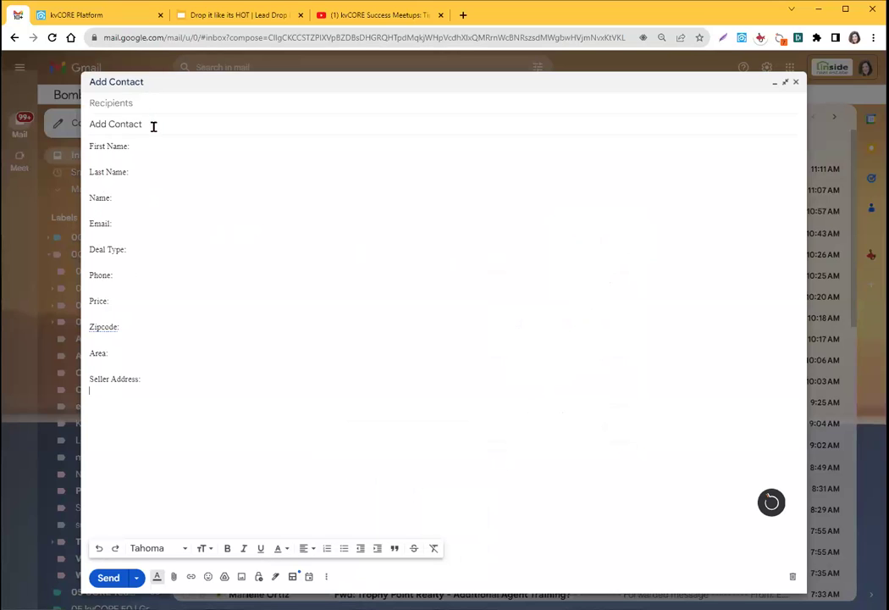
pyautogui.moveTo(152, 124); pyautogui.dragTo(88, 124)
# Step: Copy the new-lead email address from the kvCORE lead sources page and paste it as the Gmail draft's recipient
pyautogui.click(139, 102)
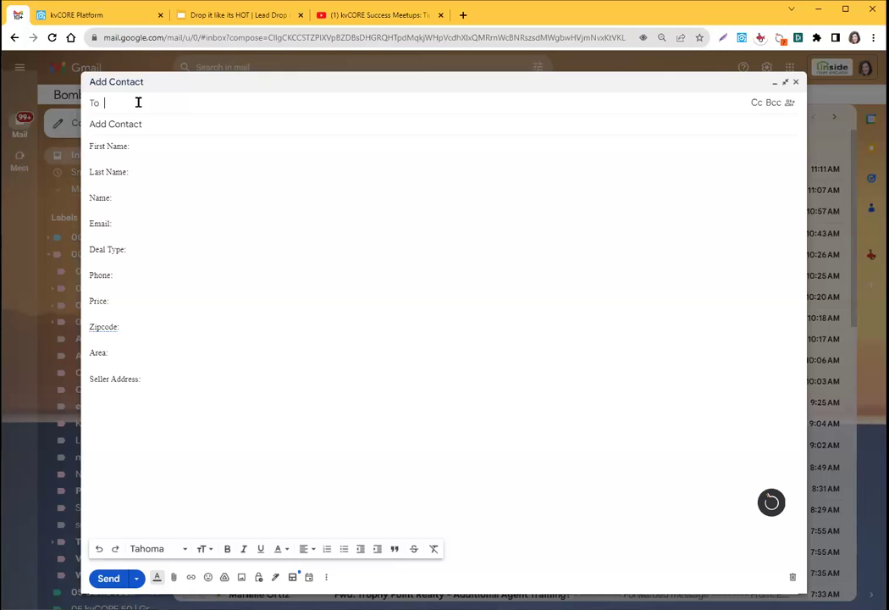
pyautogui.click(91, 17)
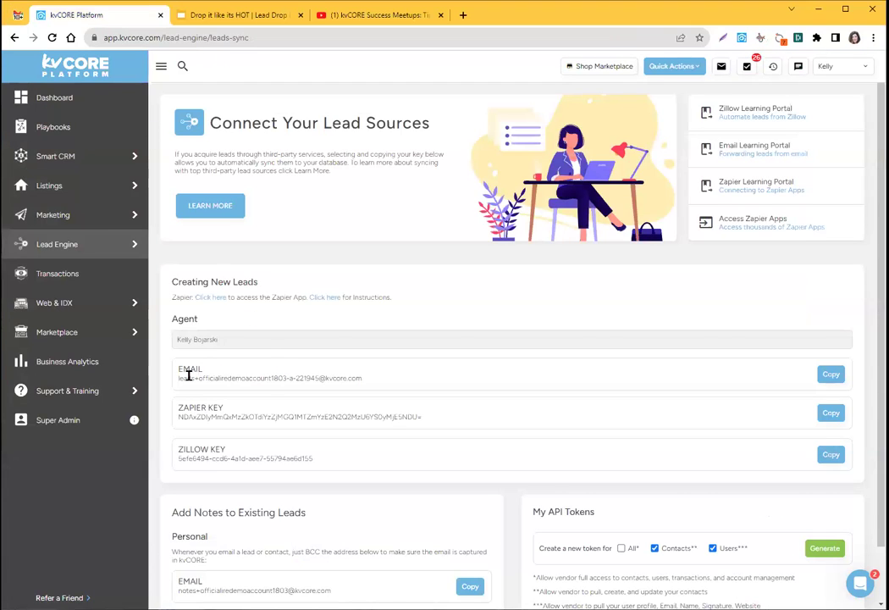
pyautogui.click(832, 375)
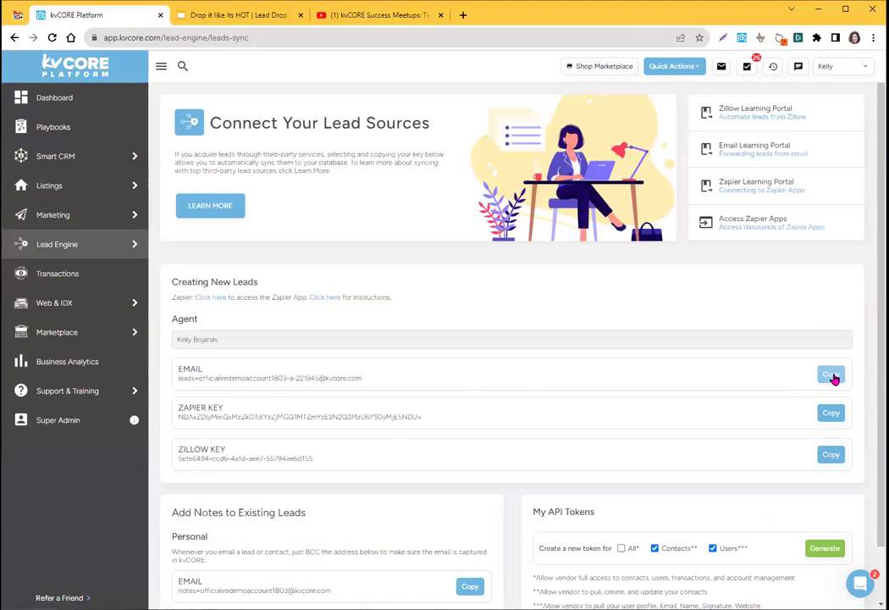
pyautogui.click(17, 15)
pyautogui.rightClick(144, 103)
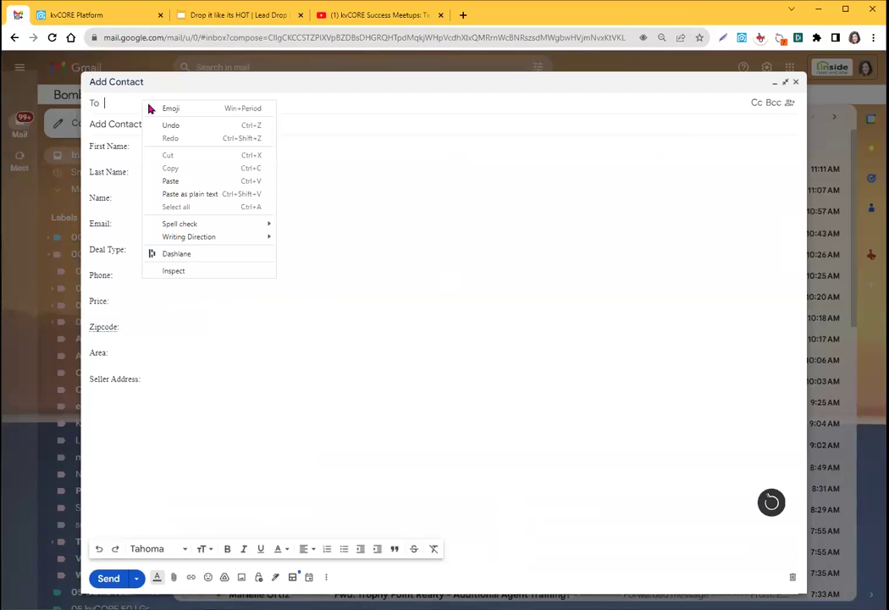
pyautogui.click(185, 181)
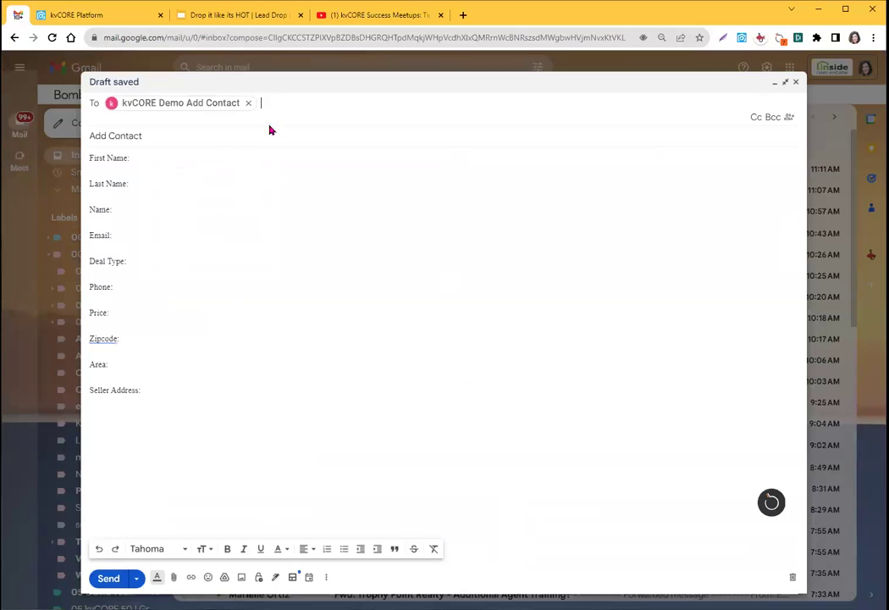
# Step: Open the recipient's saved contact details for editing to view them, minimizing the draft and restoring it
pyautogui.click(241, 101)
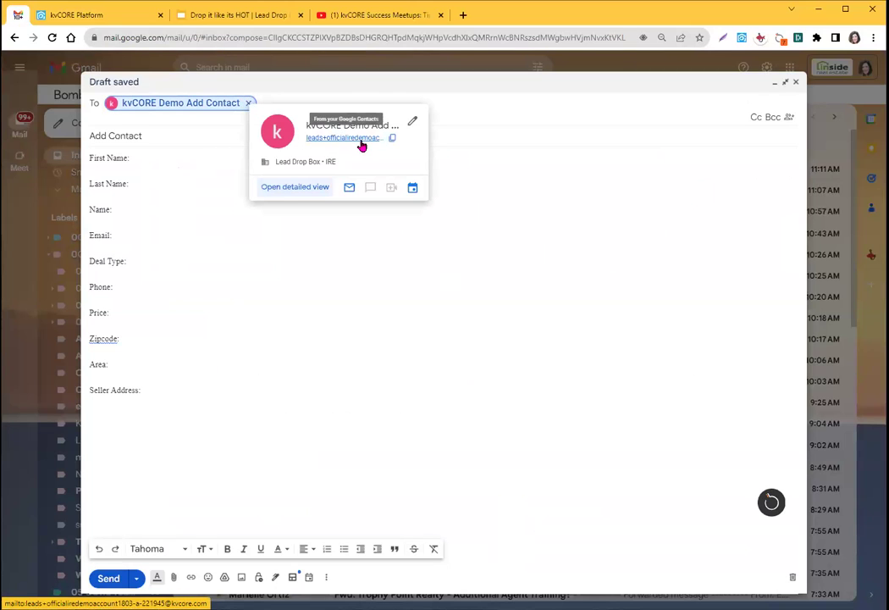
pyautogui.click(415, 124)
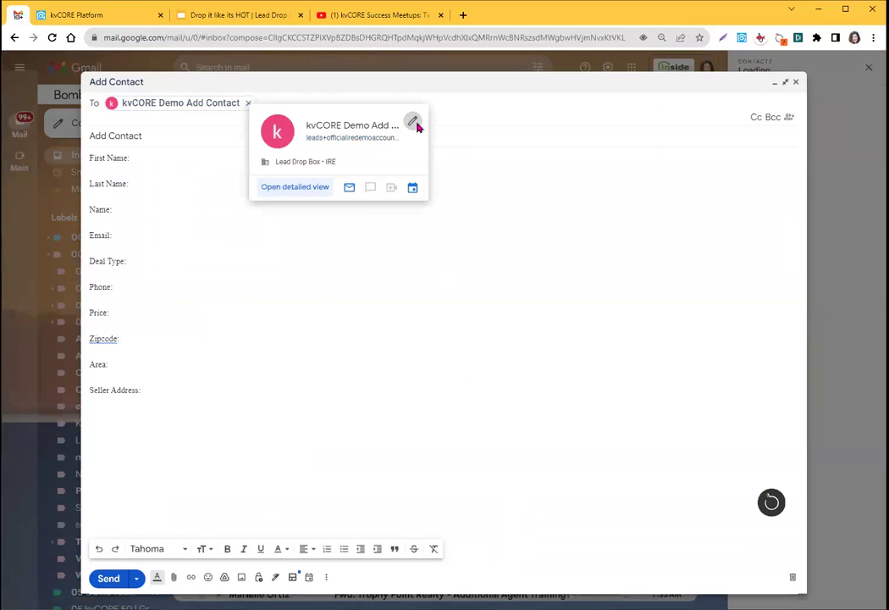
pyautogui.click(774, 86)
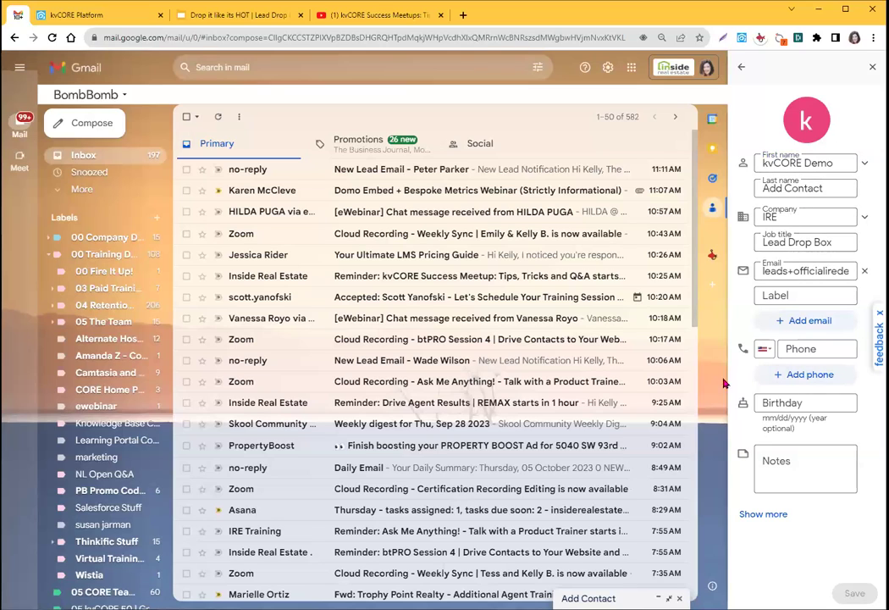
pyautogui.click(617, 597)
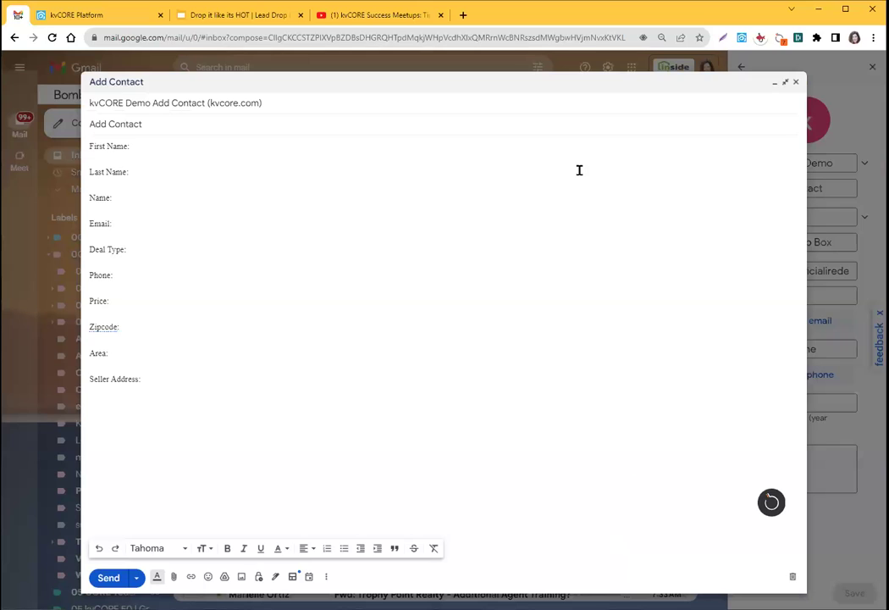
# Step: Fill in the contact's first name, last name and full name in the Add Contact template
pyautogui.click(155, 147)
pyautogui.write('Wanda')
pyautogui.click(127, 172)
pyautogui.write('Maximoff')
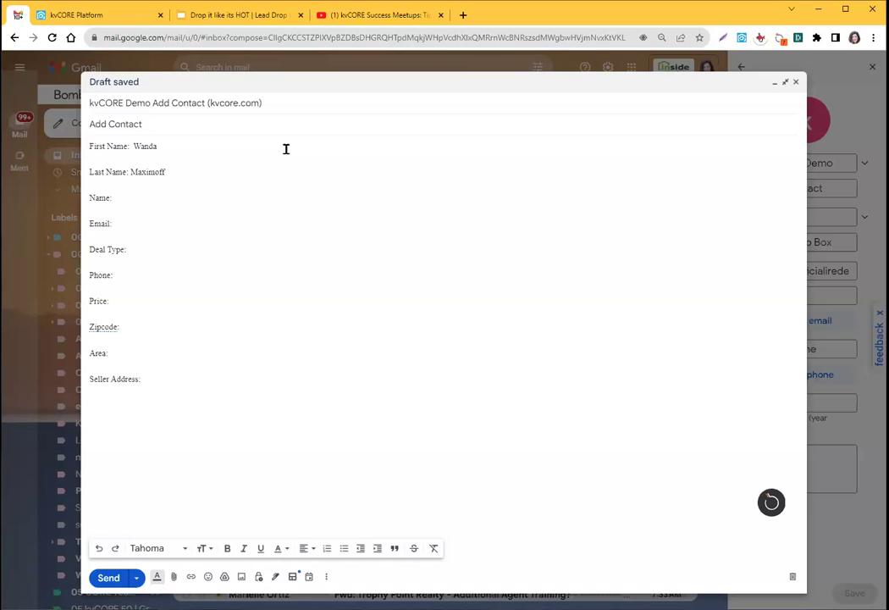
pyautogui.click(160, 196)
pyautogui.write('Wanda Maximoff')
pyautogui.click(157, 223)
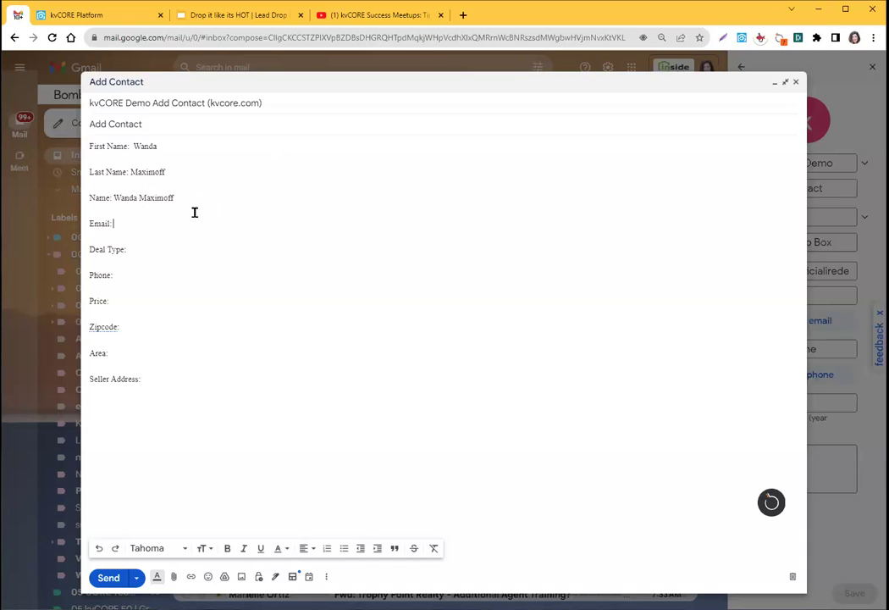
pyautogui.click(162, 379)
# Step: Switch to the presentation and review the slides on adding a contact by email, the phone notification and the activity stream
pyautogui.click(230, 15)
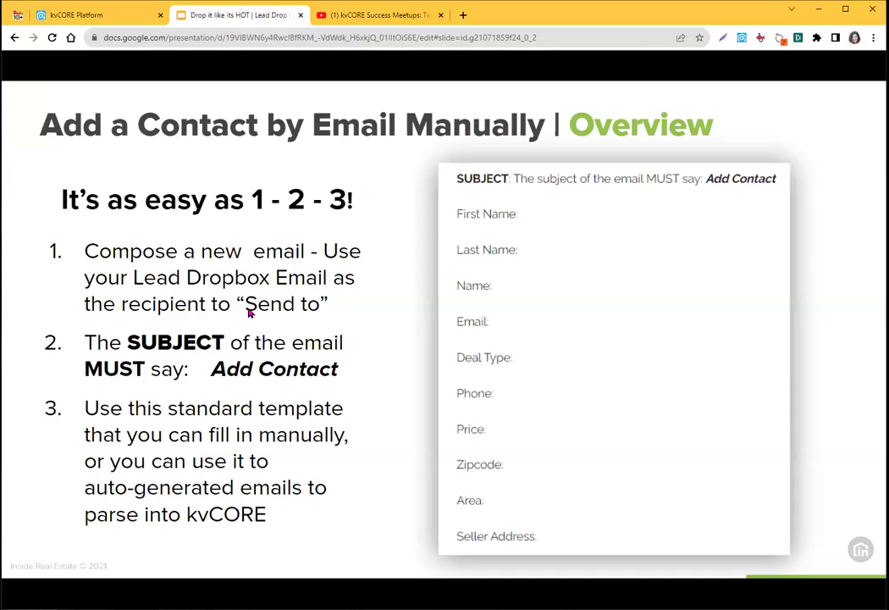
pyautogui.click(76, 586)
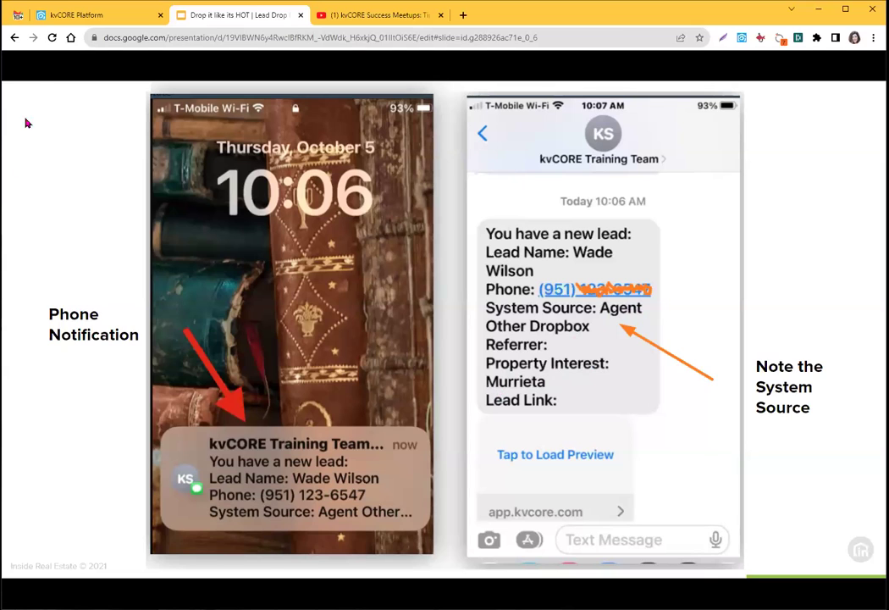
pyautogui.click(18, 14)
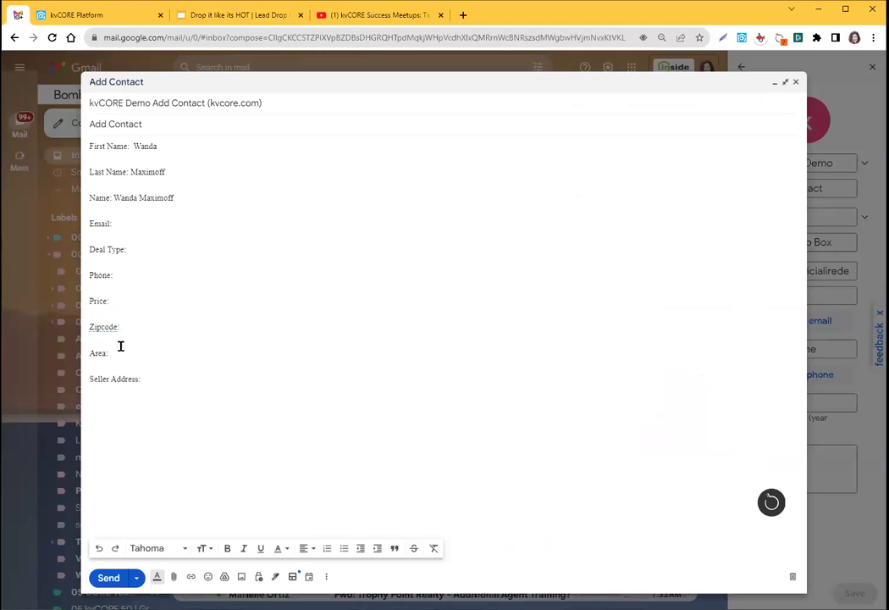
pyautogui.click(204, 12)
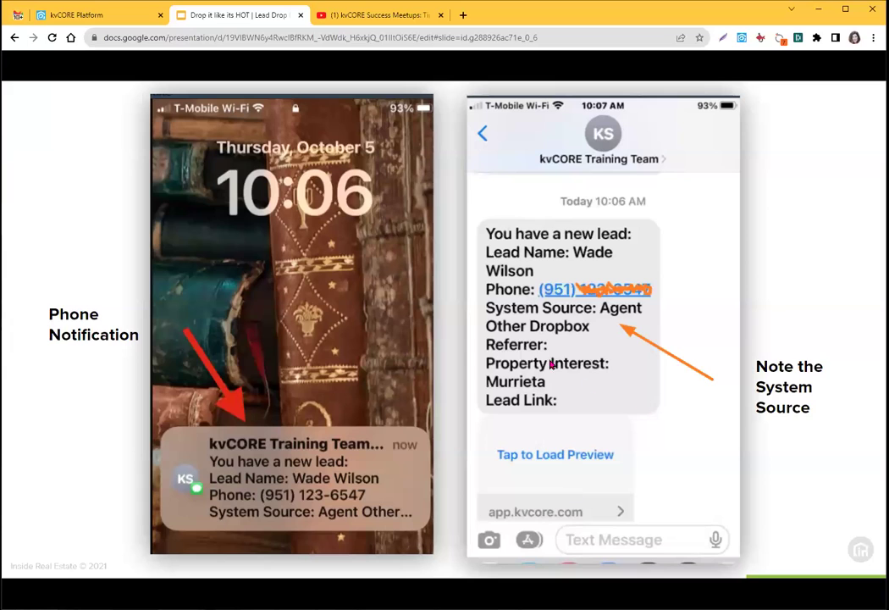
pyautogui.moveTo(73, 591)
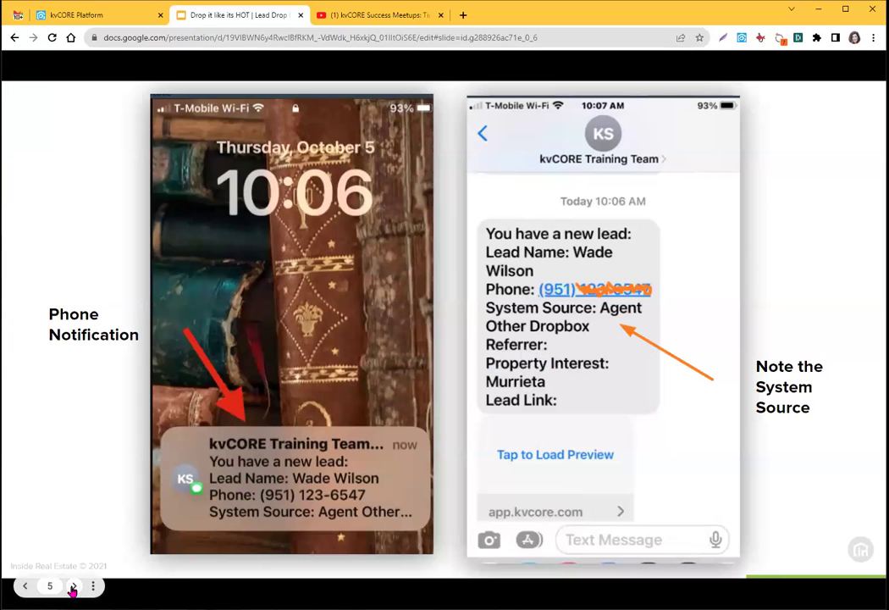
pyautogui.click(74, 586)
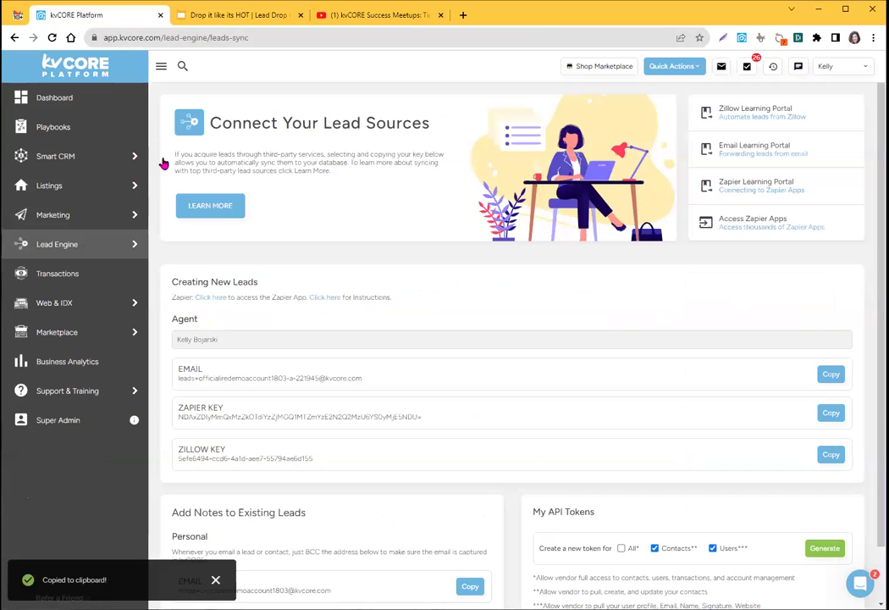
# Step: Check the kvCORE lead sources page and the Gmail draft, and review the phone notification and activity stream slides again
pyautogui.click(85, 16)
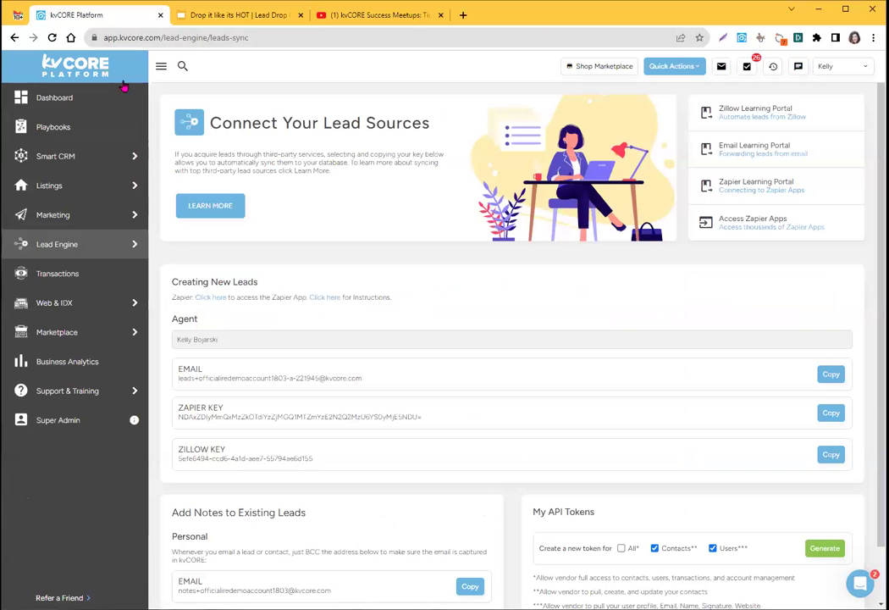
pyautogui.click(16, 14)
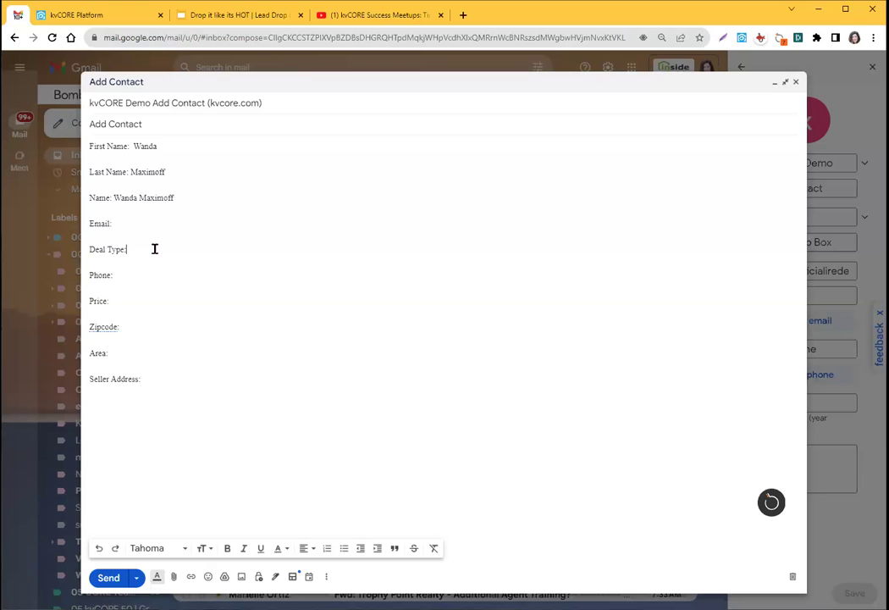
pyautogui.click(236, 15)
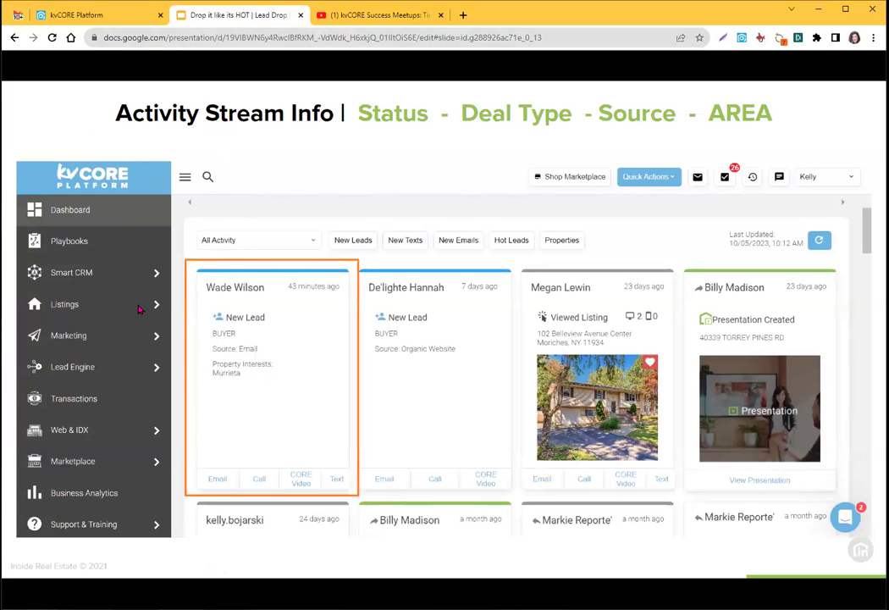
pyautogui.click(77, 583)
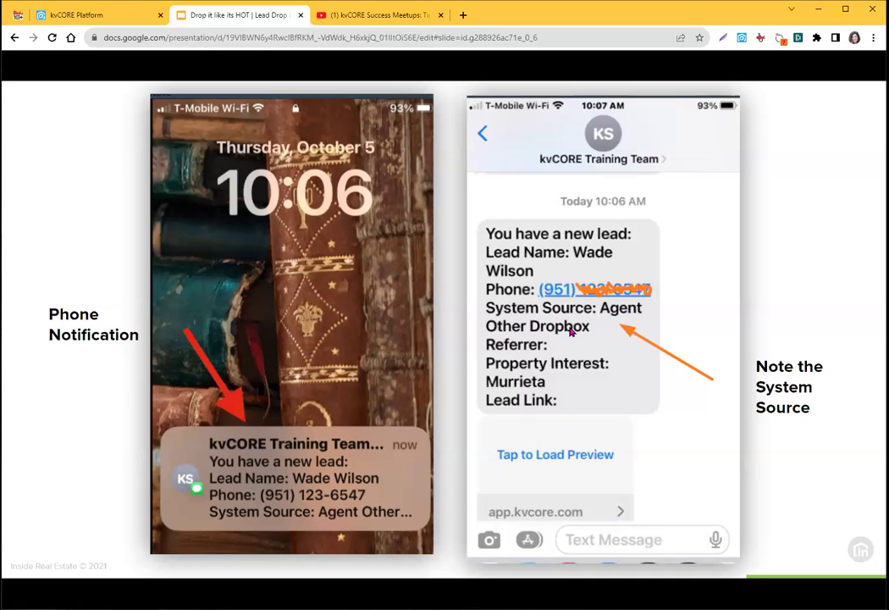
pyautogui.moveTo(73, 592)
pyautogui.click(74, 586)
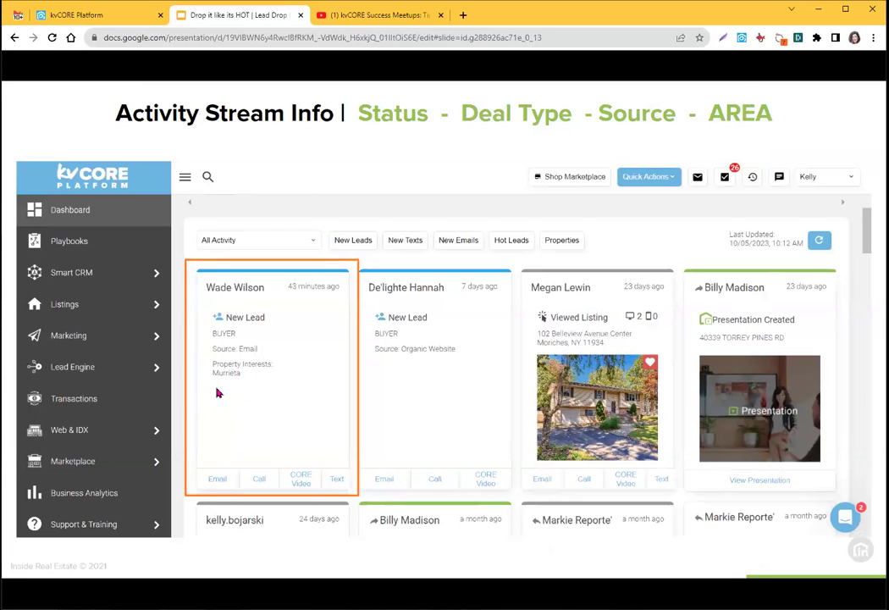
pyautogui.moveTo(76, 587)
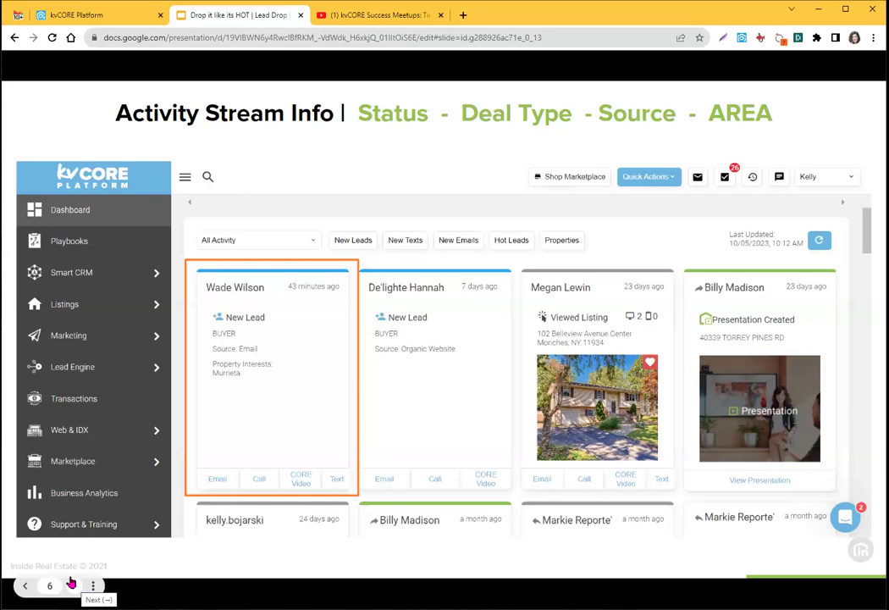
# Step: Switch to kvCORE, go to the dashboard and open the most recent new buyer lead's contact record
pyautogui.click(56, 16)
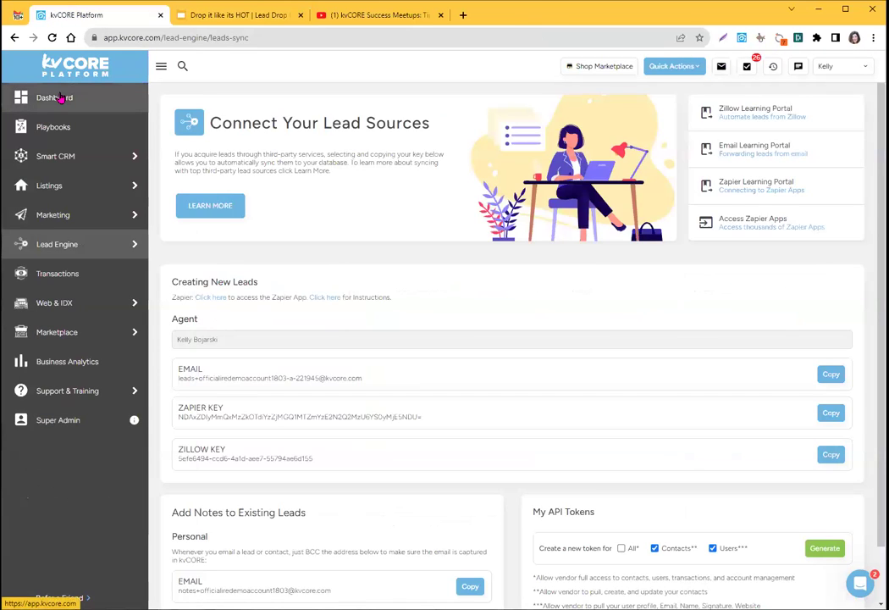
pyautogui.click(56, 97)
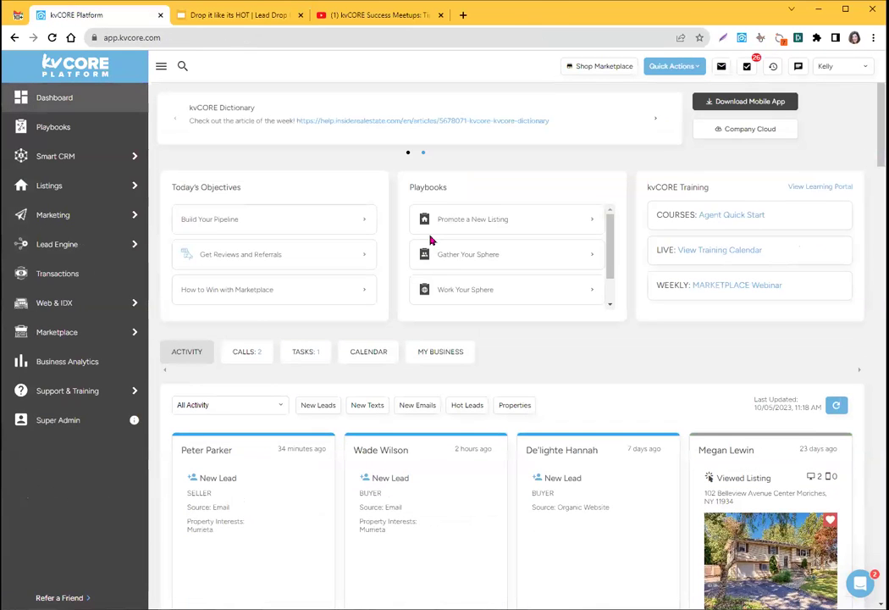
pyautogui.click(367, 456)
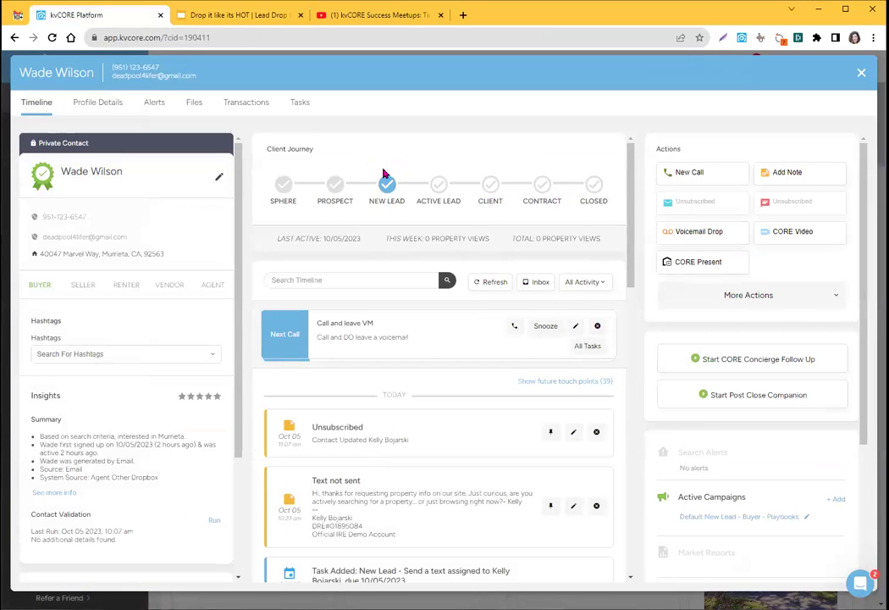
# Step: Examine the Custom Note at the end of the lead's timeline, focusing on its area and price values
pyautogui.scroll(-1, 635, 176)
pyautogui.moveTo(635, 175); pyautogui.dragTo(634, 472)
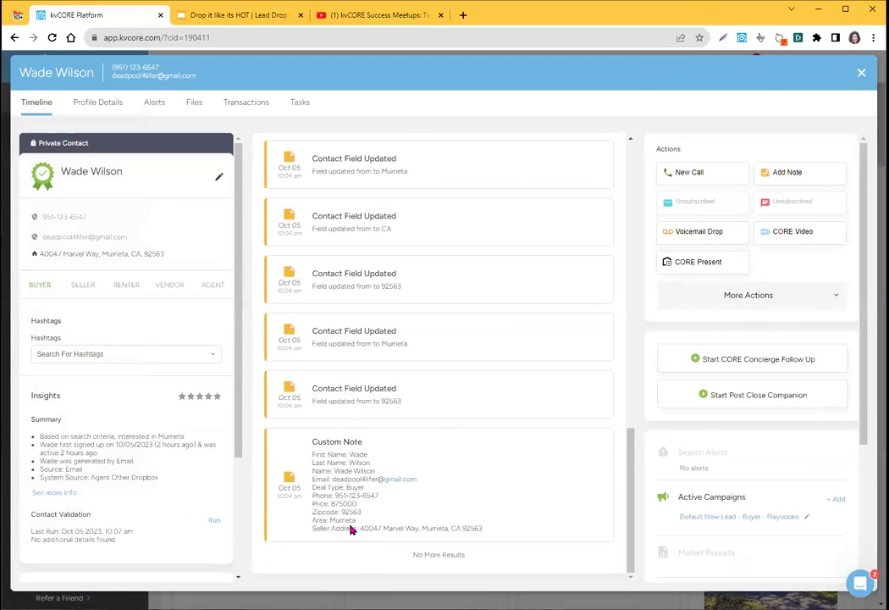
pyautogui.moveTo(307, 443); pyautogui.dragTo(392, 444)
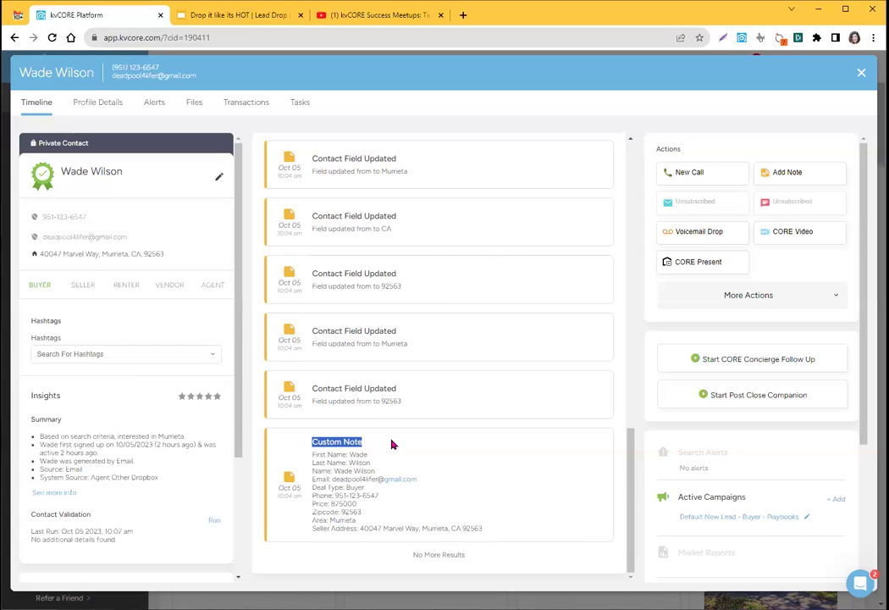
pyautogui.click(391, 445)
pyautogui.moveTo(329, 521); pyautogui.dragTo(359, 524)
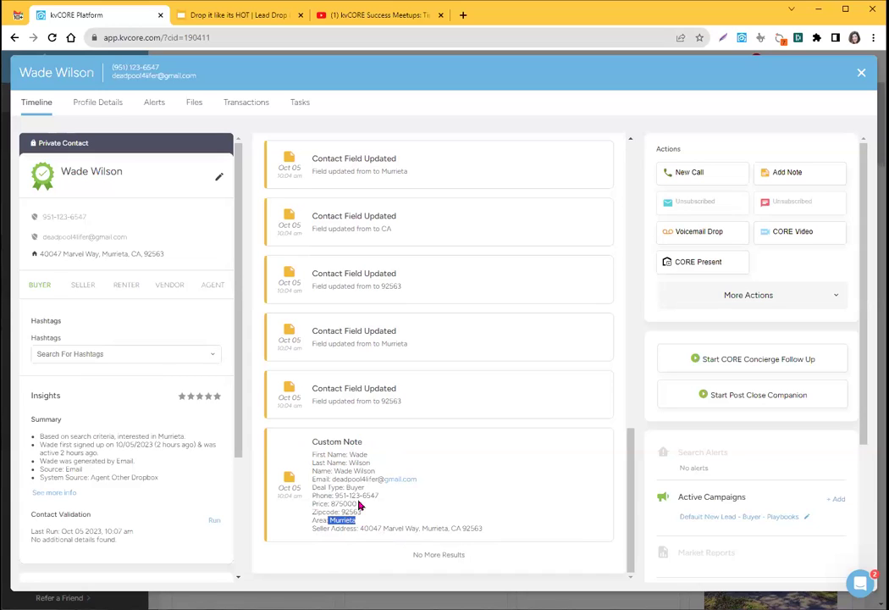
pyautogui.moveTo(358, 505); pyautogui.dragTo(329, 506)
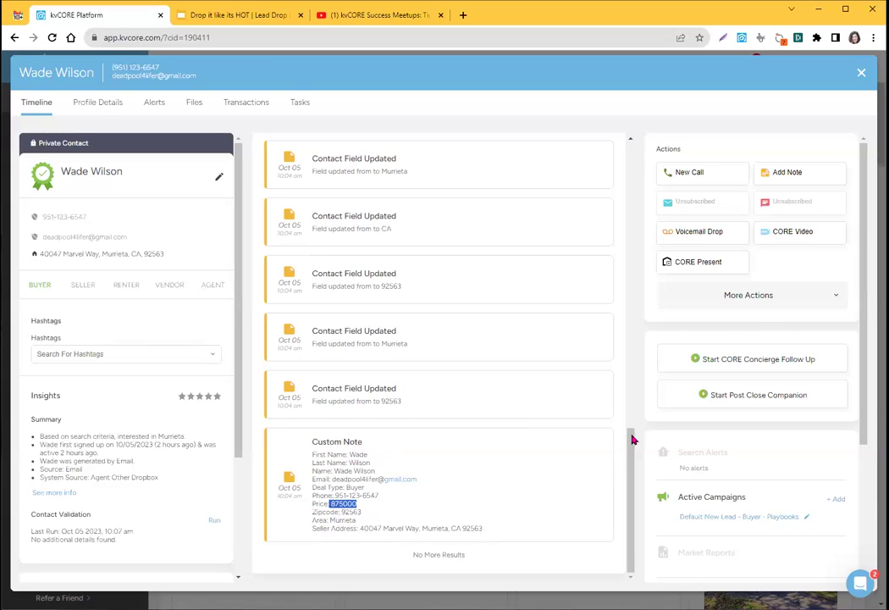
# Step: Examine the Contact Field Updated entries above the Custom Note for the area, zip code, state and city
pyautogui.scroll(2, 631, 415)
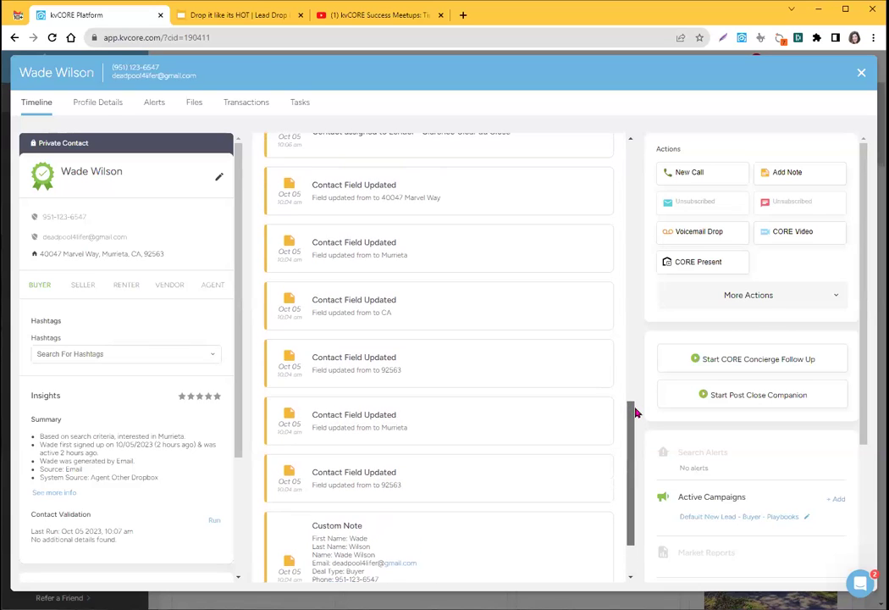
pyautogui.moveTo(310, 476); pyautogui.dragTo(409, 477)
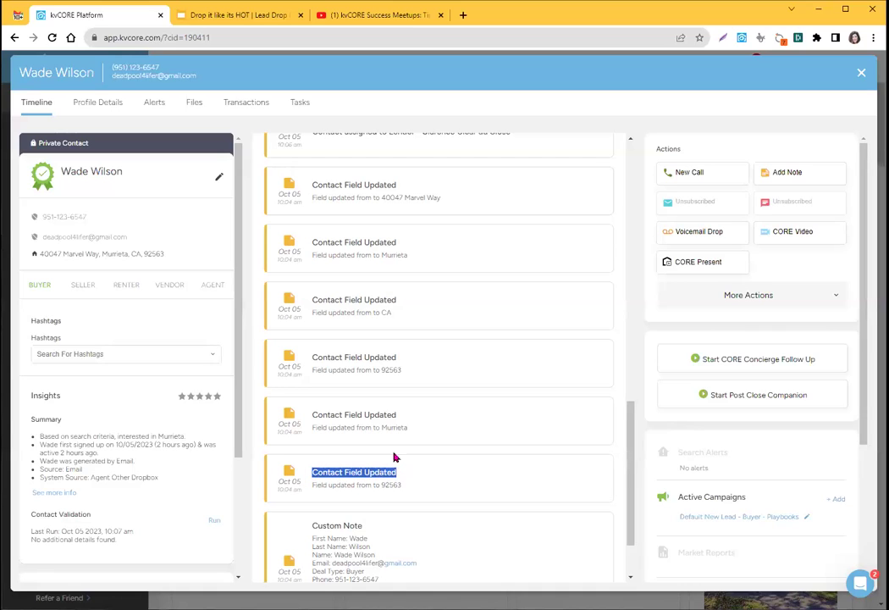
pyautogui.moveTo(312, 429); pyautogui.dragTo(415, 438)
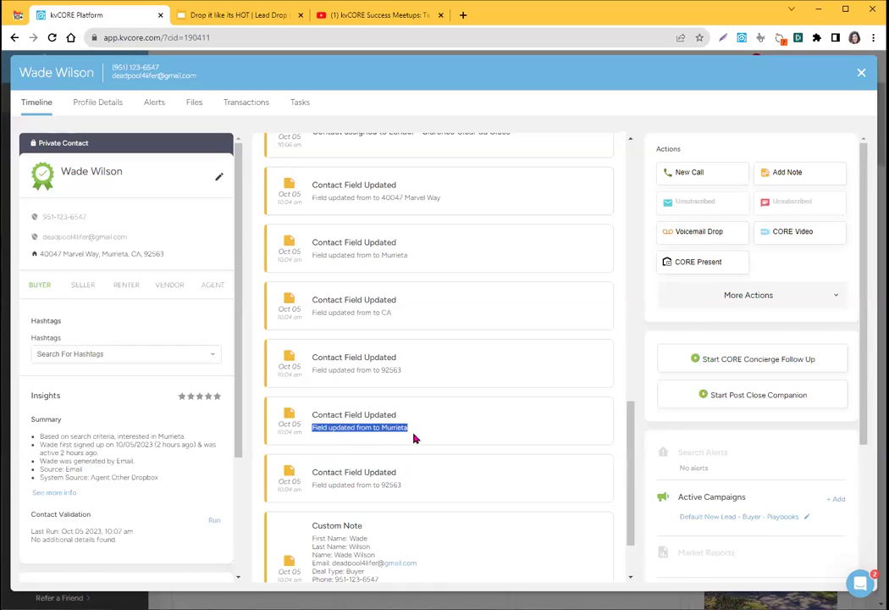
pyautogui.moveTo(372, 370); pyautogui.dragTo(402, 370)
pyautogui.moveTo(342, 312); pyautogui.dragTo(403, 305)
pyautogui.moveTo(359, 253); pyautogui.dragTo(415, 255)
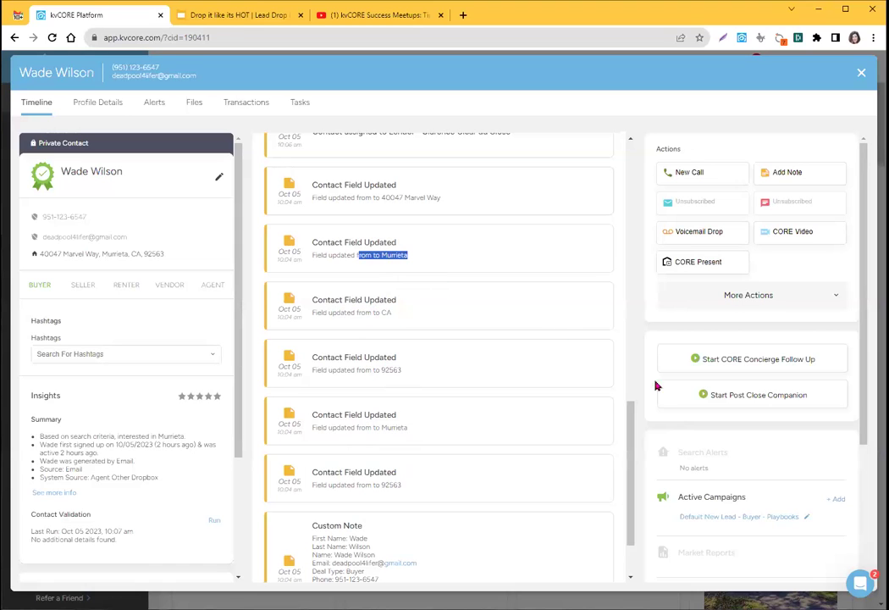
# Step: Examine the lead's timeline entries for the lender assignment, the agent assignment and the routing rule result
pyautogui.moveTo(627, 399); pyautogui.dragTo(619, 335)
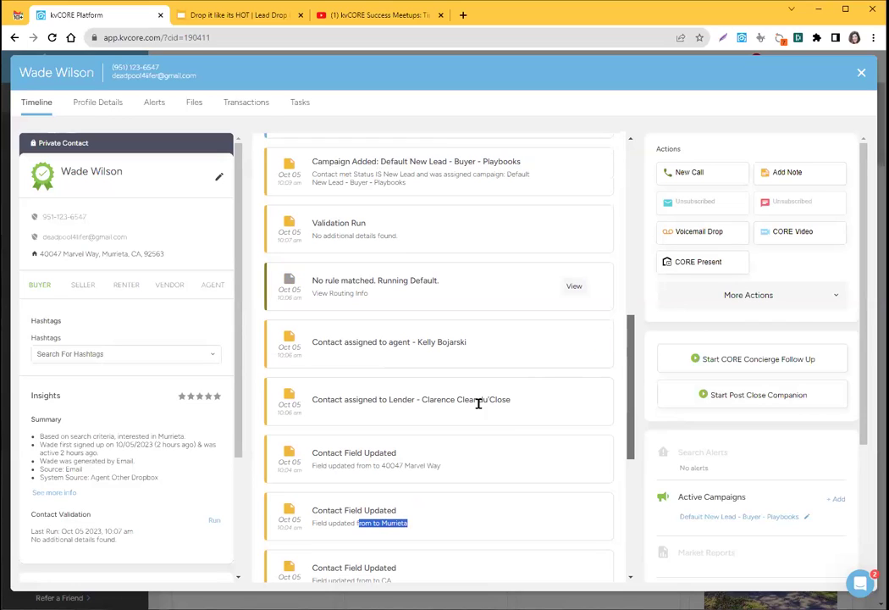
pyautogui.moveTo(417, 400); pyautogui.dragTo(442, 401)
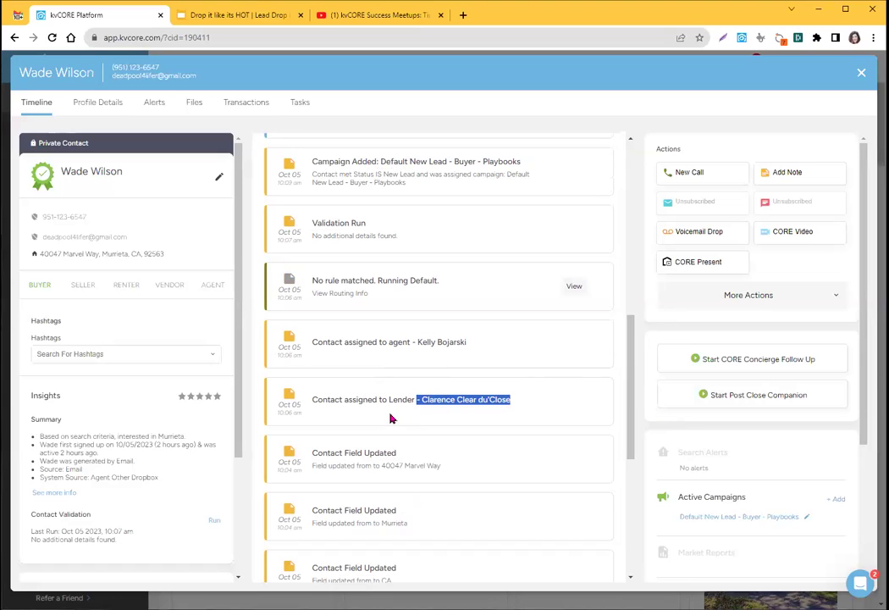
pyautogui.moveTo(630, 366); pyautogui.dragTo(625, 345)
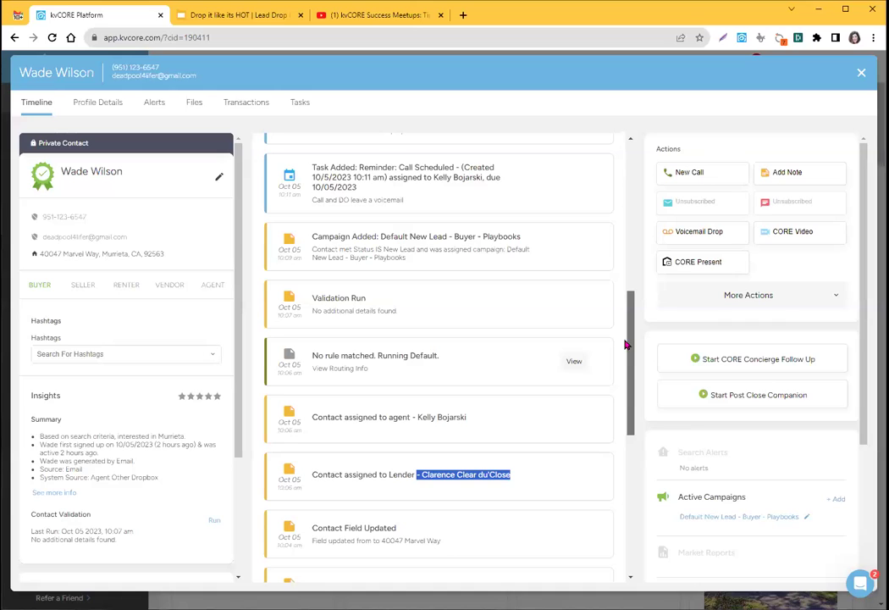
pyautogui.moveTo(316, 419); pyautogui.dragTo(488, 415)
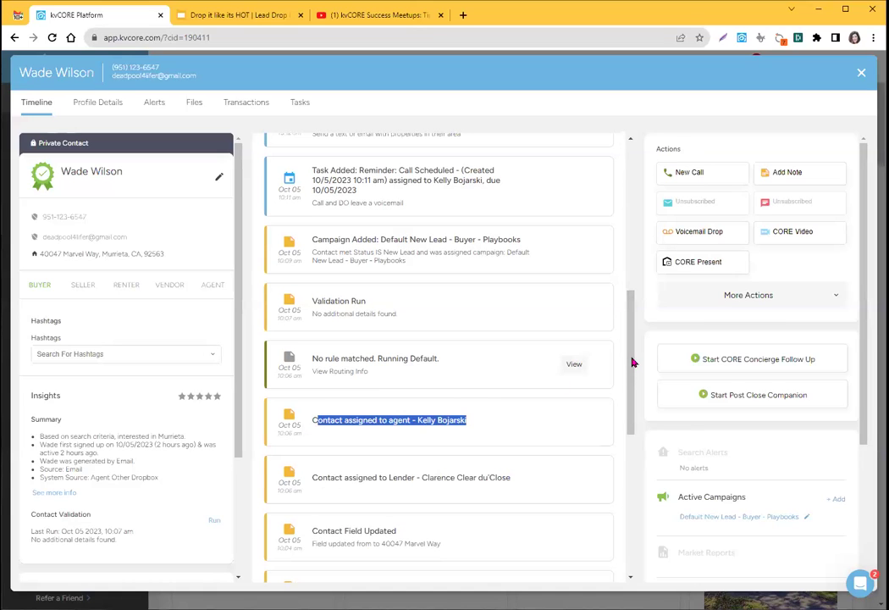
pyautogui.moveTo(632, 363); pyautogui.dragTo(632, 362)
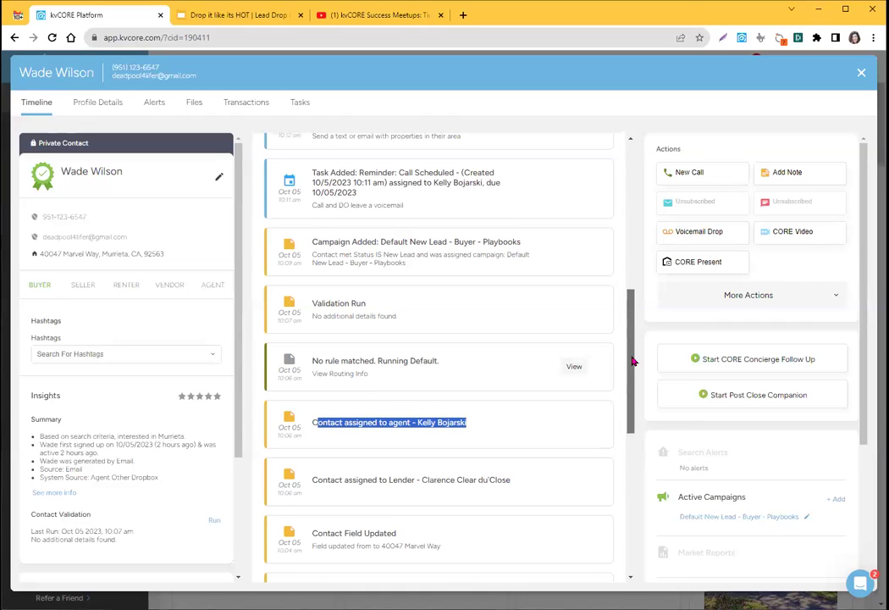
pyautogui.moveTo(632, 363); pyautogui.dragTo(632, 352)
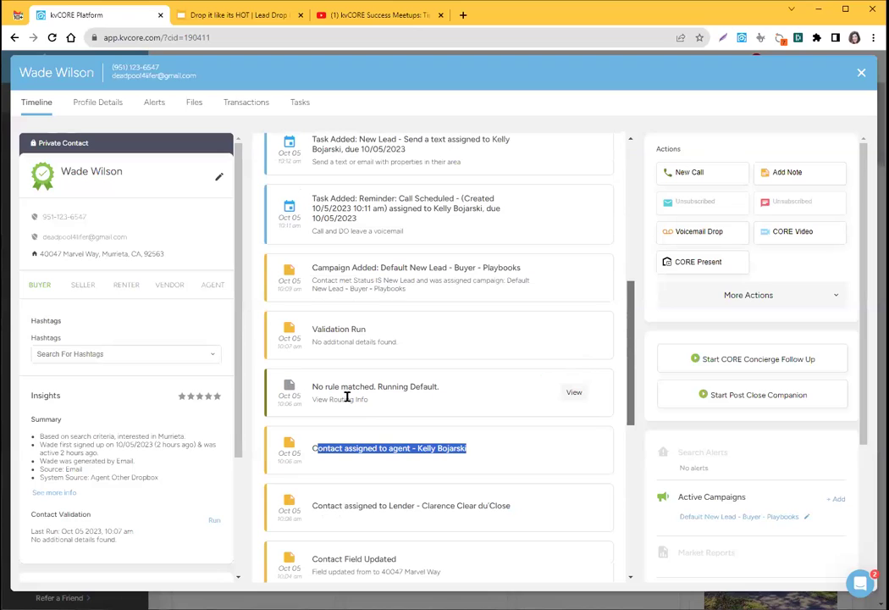
pyautogui.moveTo(313, 387); pyautogui.dragTo(448, 388)
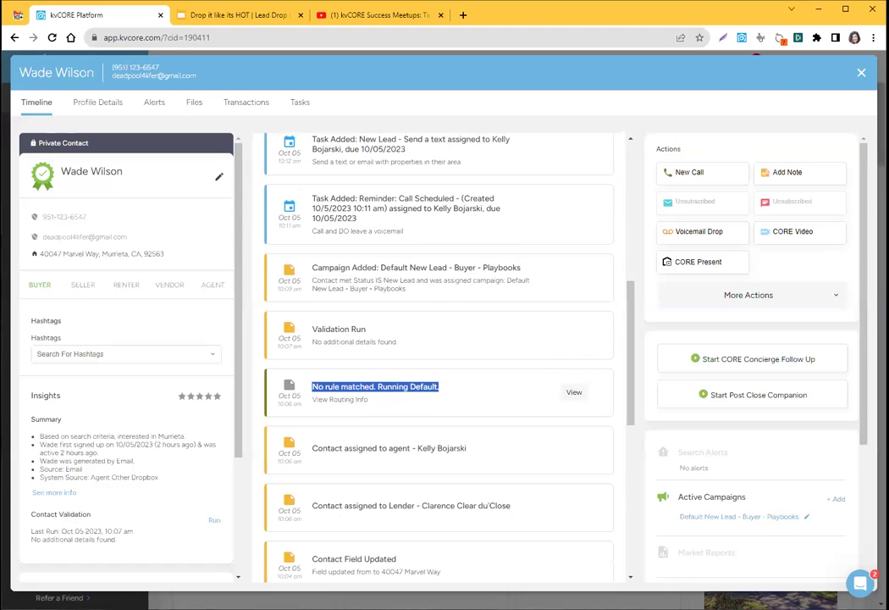
# Step: Go from the contact record to the Lead Routing page, review the new rule form including its lead source criterion, and discard the form
pyautogui.click(862, 72)
pyautogui.click(838, 66)
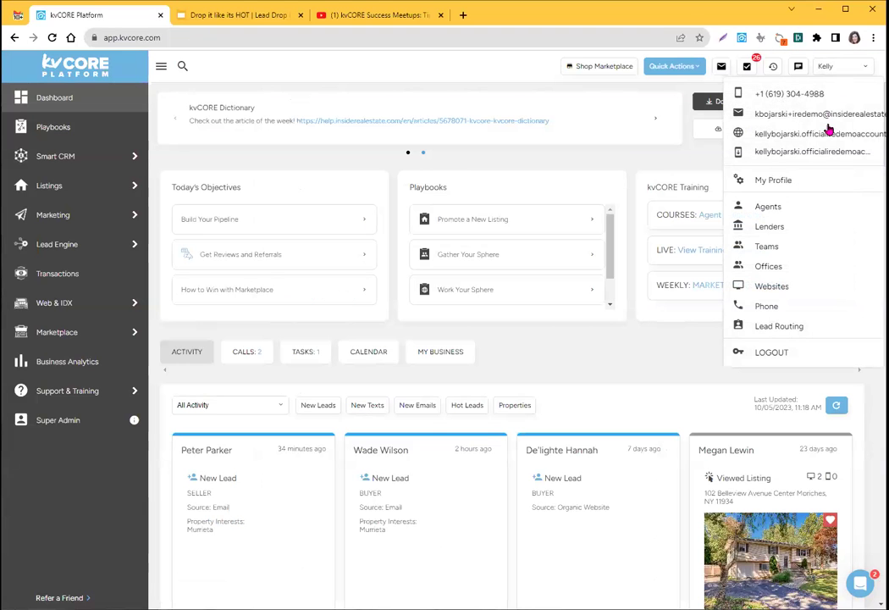
pyautogui.click(802, 327)
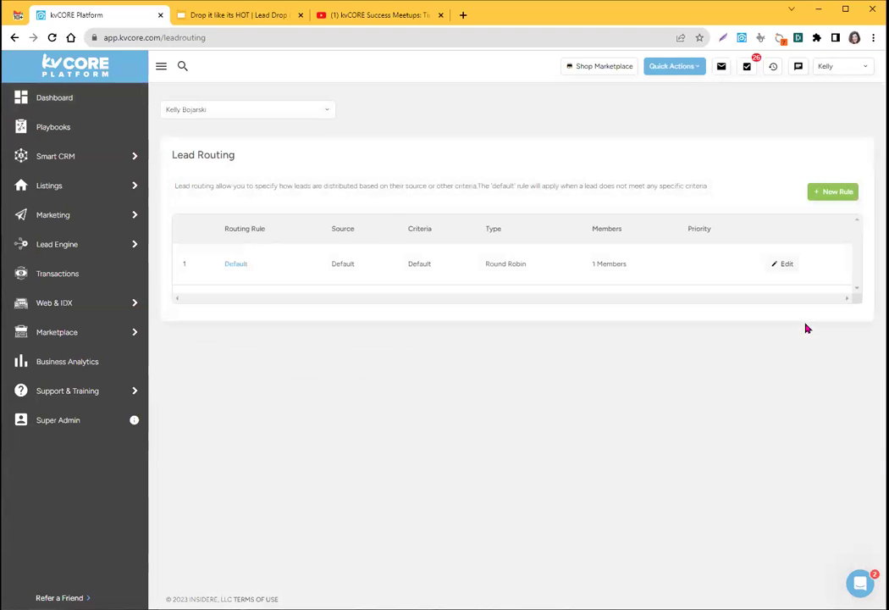
pyautogui.click(835, 193)
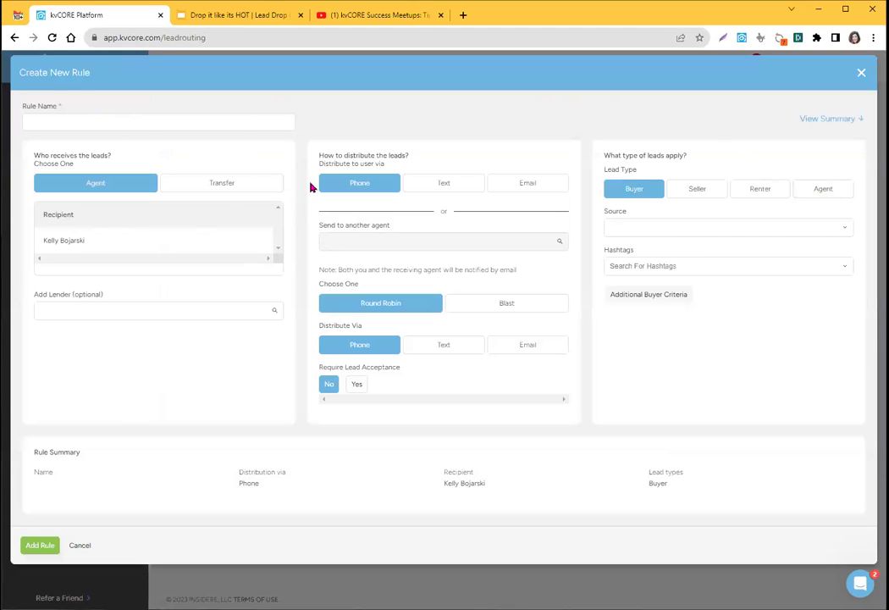
pyautogui.click(615, 227)
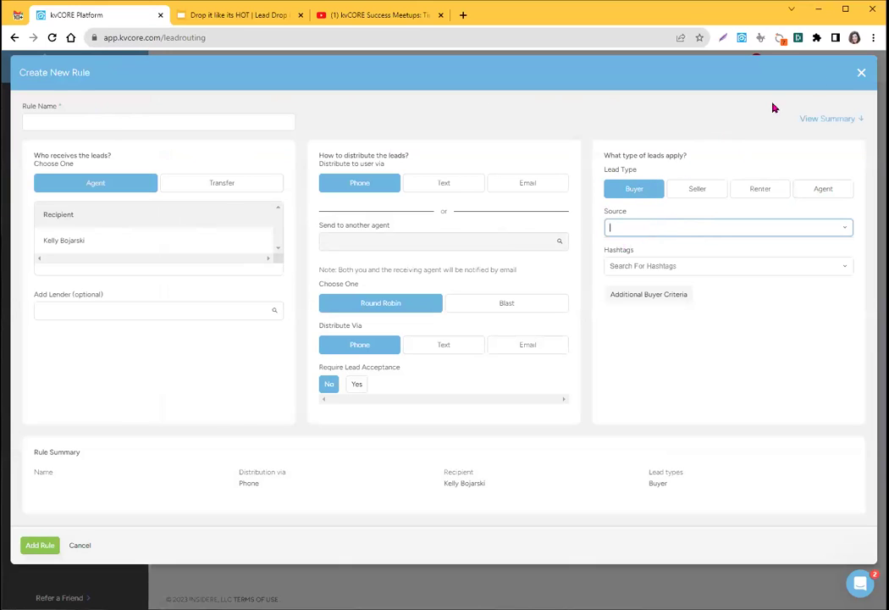
pyautogui.press('Escape')
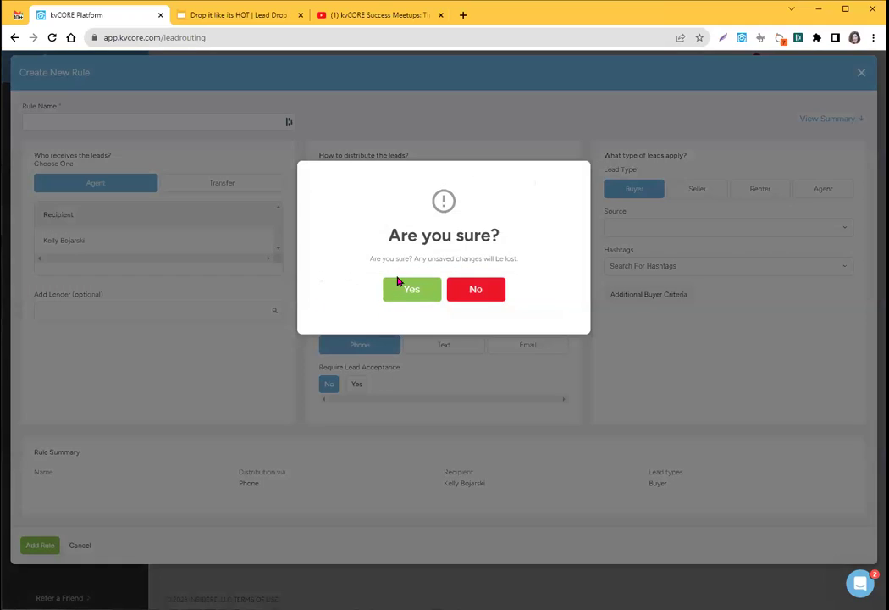
pyautogui.click(401, 291)
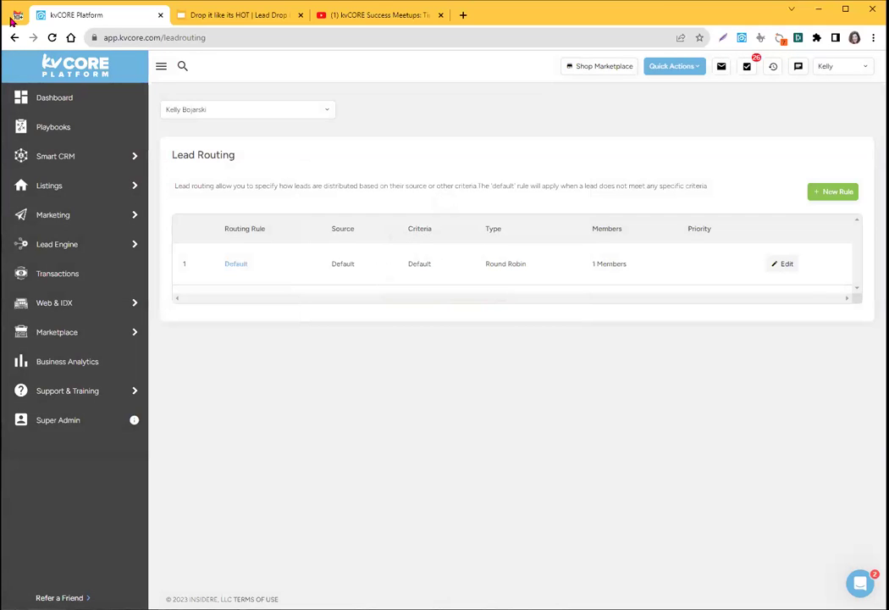
# Step: Reopen the email-sourced buyer lead's record from the dashboard and review its timeline from the routing entries up to the campaign, task and text entries
pyautogui.click(77, 103)
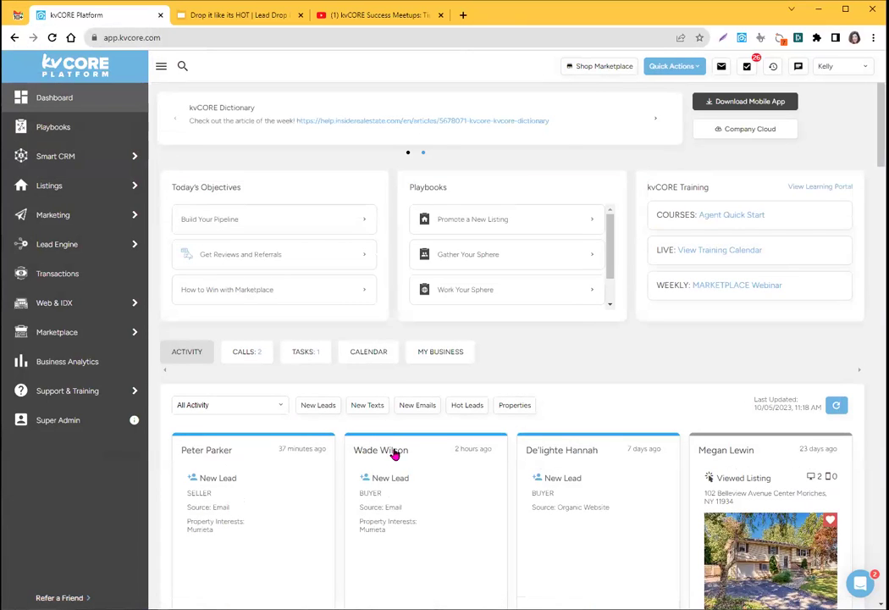
pyautogui.click(393, 454)
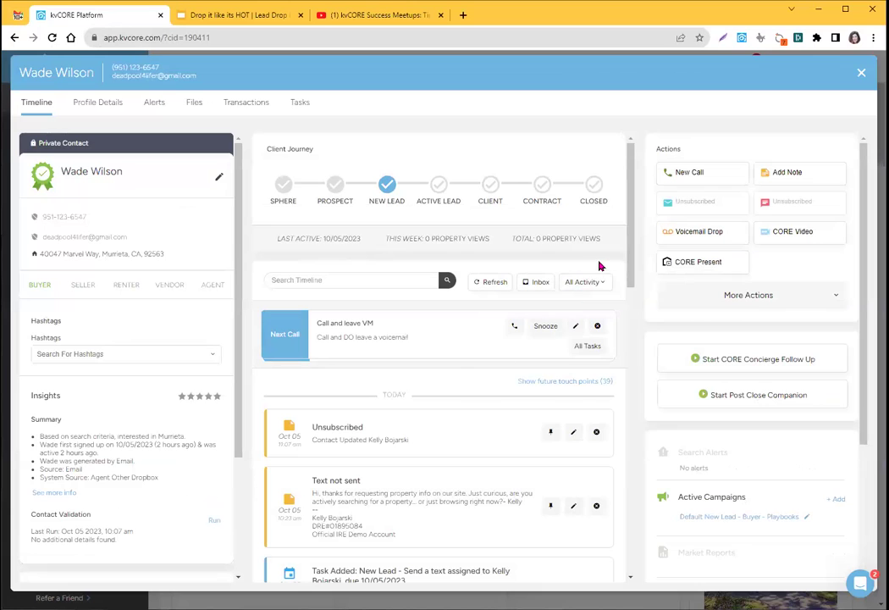
pyautogui.moveTo(631, 228); pyautogui.dragTo(632, 366)
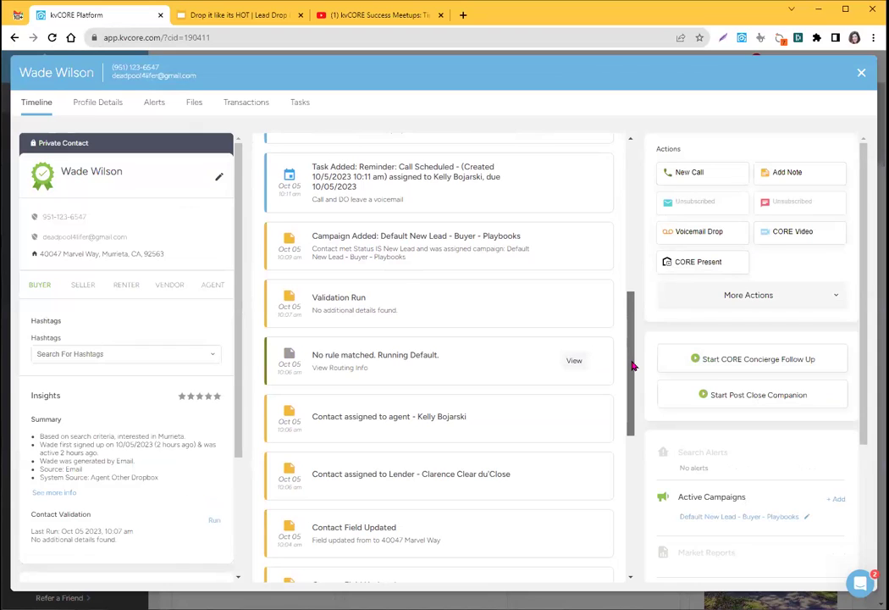
pyautogui.moveTo(632, 366); pyautogui.dragTo(631, 362)
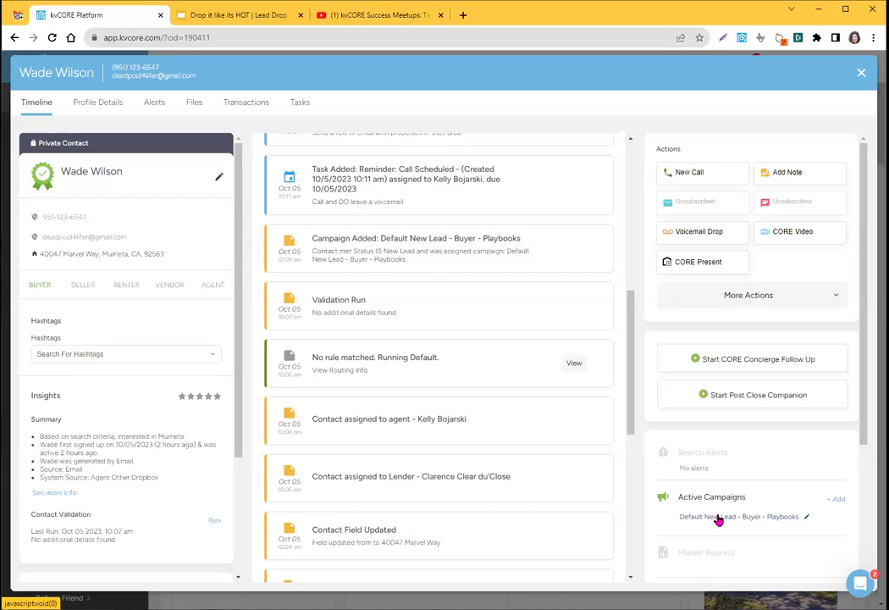
pyautogui.scroll(2, 622, 337)
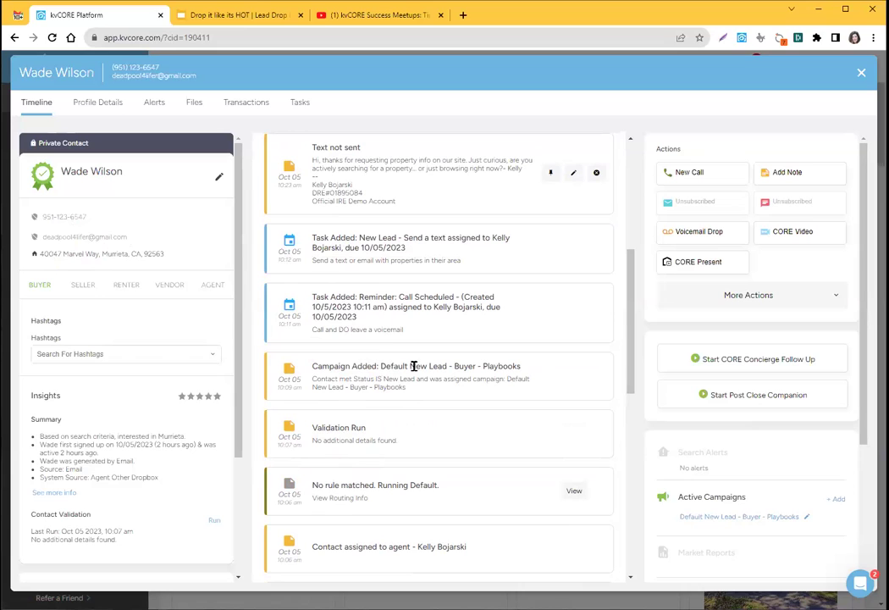
pyautogui.scroll(2, 631, 301)
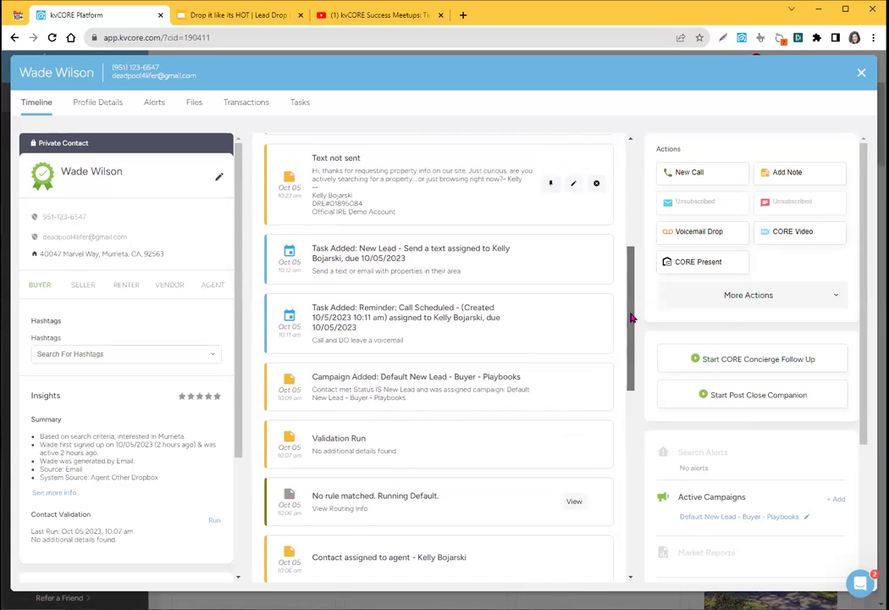
pyautogui.scroll(1, 632, 298)
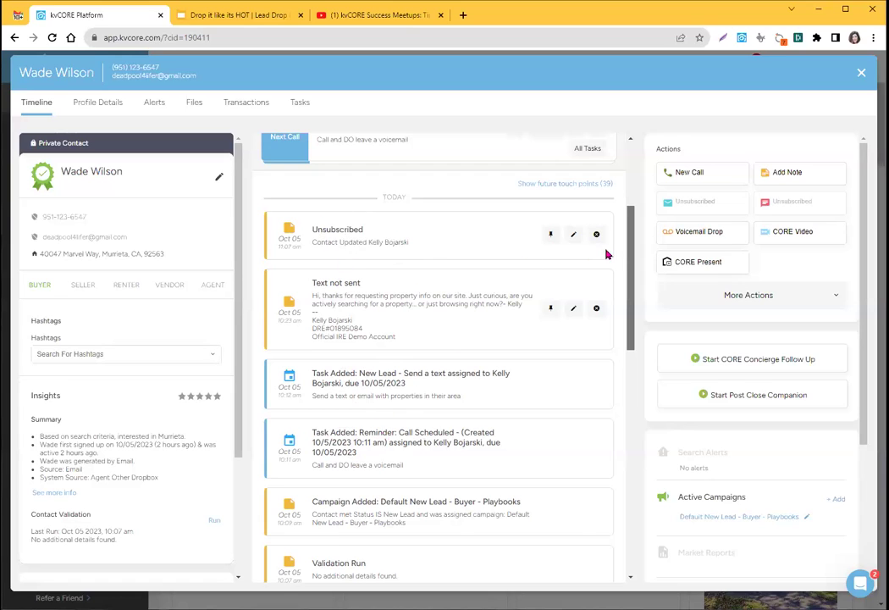
pyautogui.moveTo(630, 250); pyautogui.dragTo(625, 191)
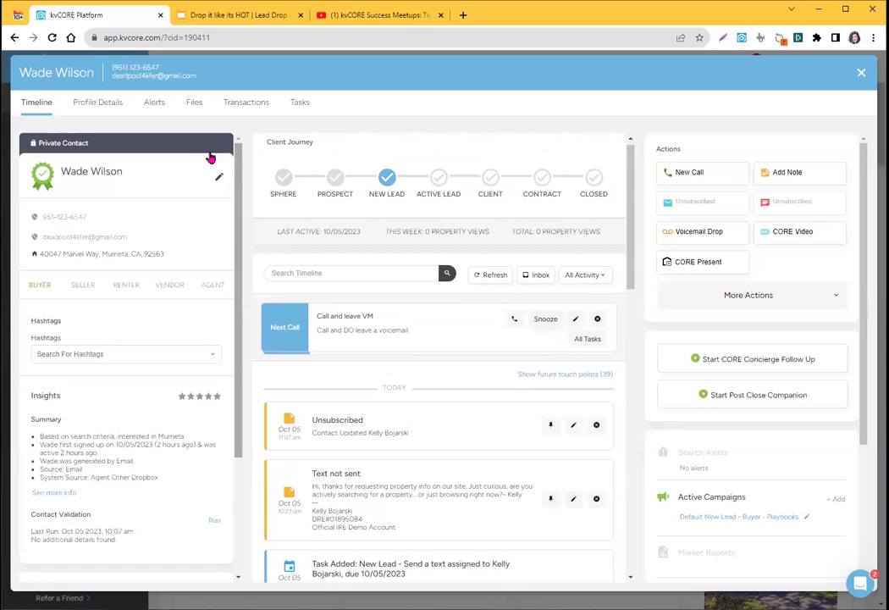
# Step: Open the lead's profile details in edit mode and check the cell phone and primary address fields
pyautogui.click(96, 103)
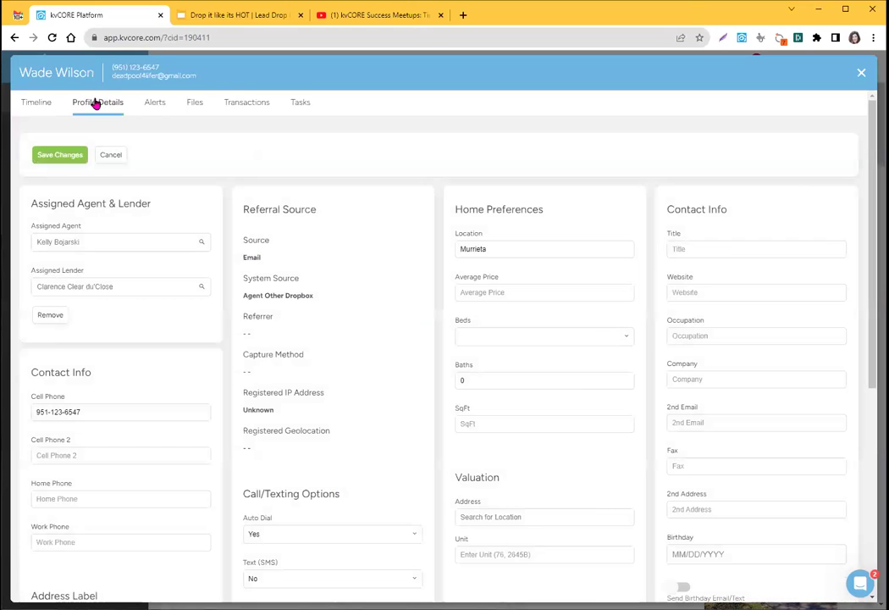
pyautogui.click(67, 157)
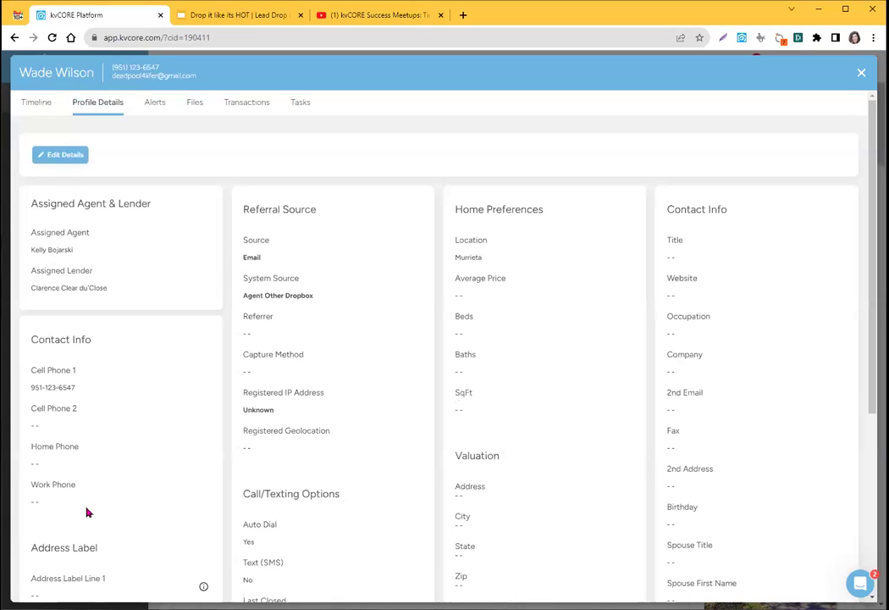
pyautogui.click(66, 157)
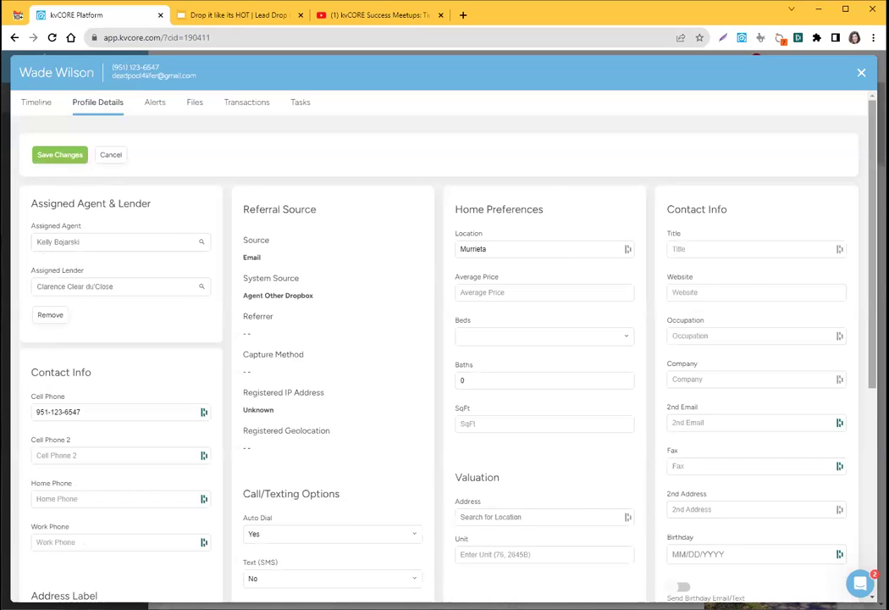
pyautogui.scroll(-1, 445, 339)
pyautogui.scroll(-1, 444, 339)
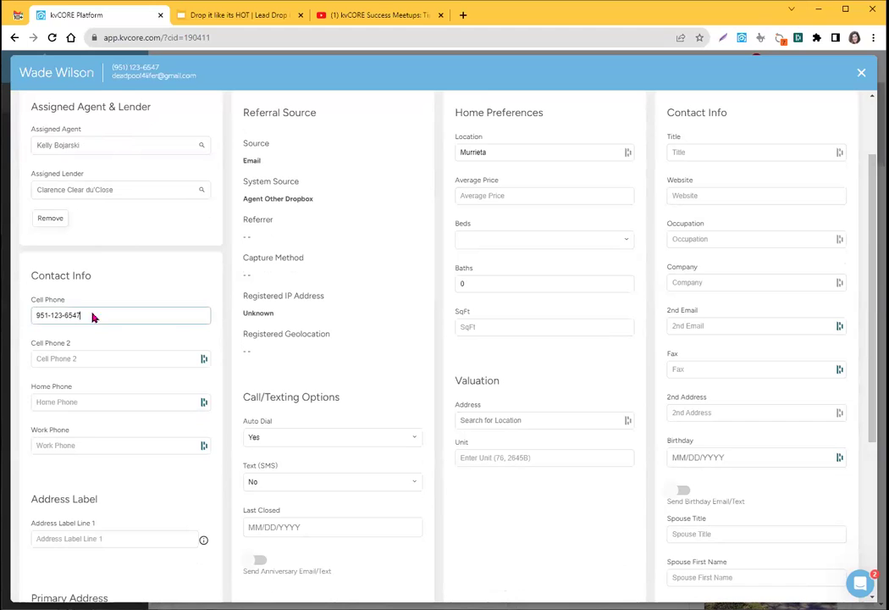
pyautogui.moveTo(91, 313); pyautogui.dragTo(31, 320)
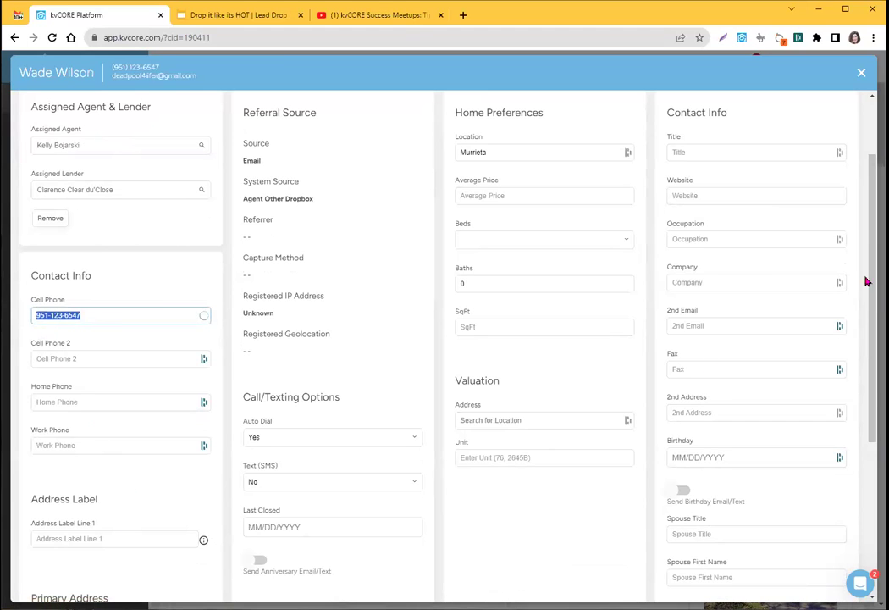
pyautogui.scroll(-3, 445, 338)
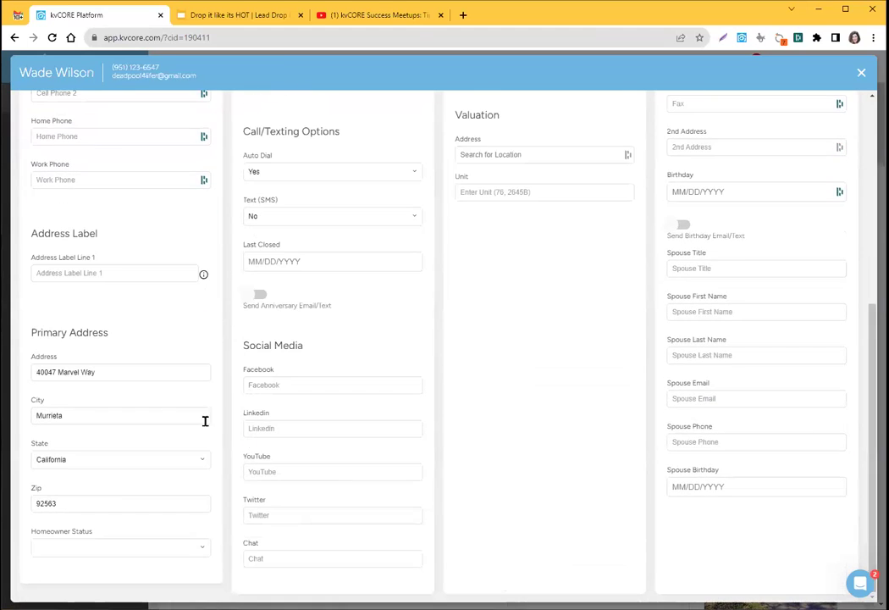
pyautogui.moveTo(115, 373); pyautogui.dragTo(39, 369)
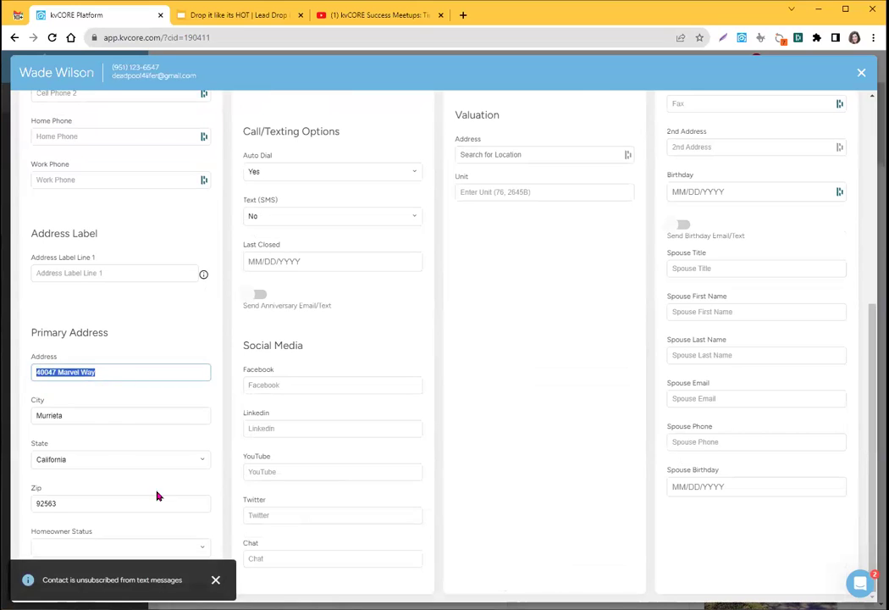
pyautogui.click(215, 580)
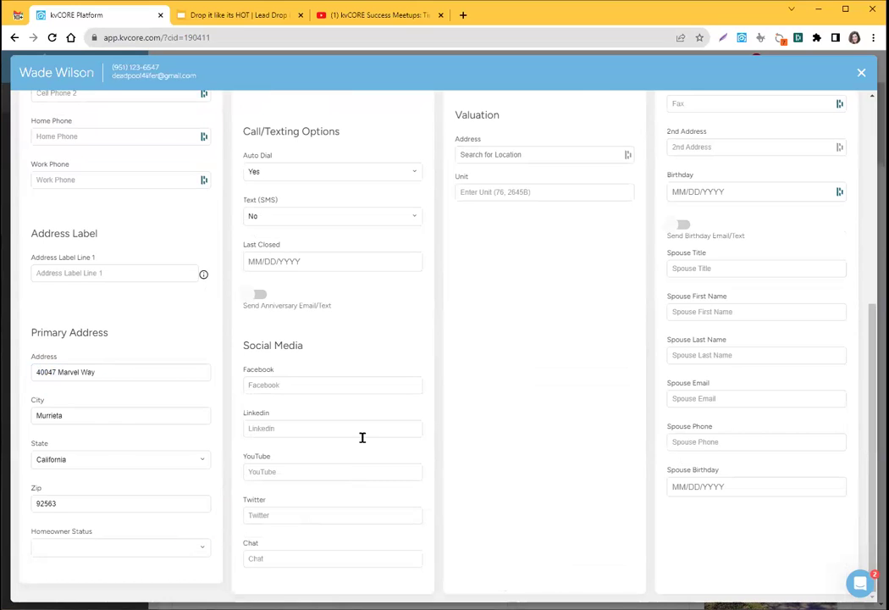
# Step: Check the lead's referral source, system source and home preference location in the profile details
pyautogui.moveTo(867, 301); pyautogui.dragTo(844, 147)
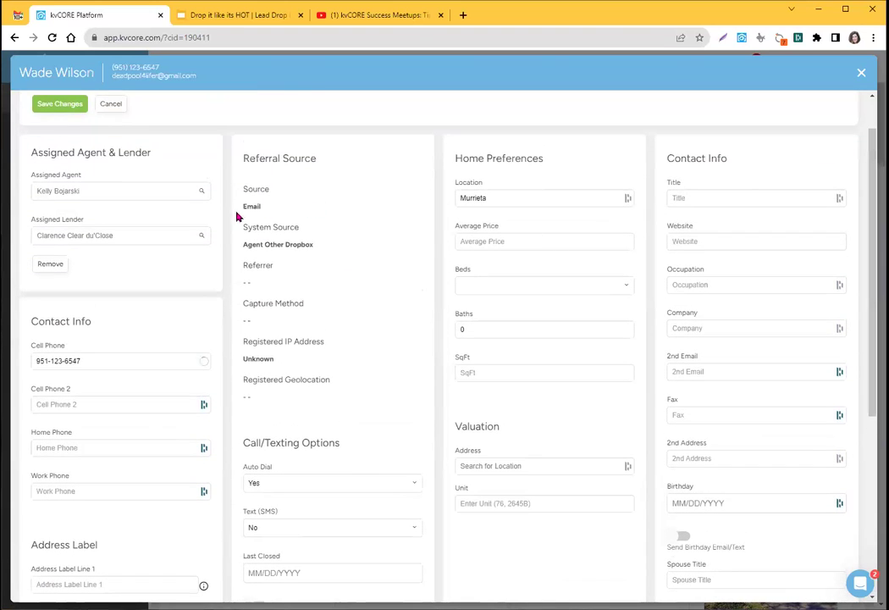
pyautogui.moveTo(240, 211); pyautogui.dragTo(276, 205)
pyautogui.moveTo(242, 248); pyautogui.dragTo(323, 245)
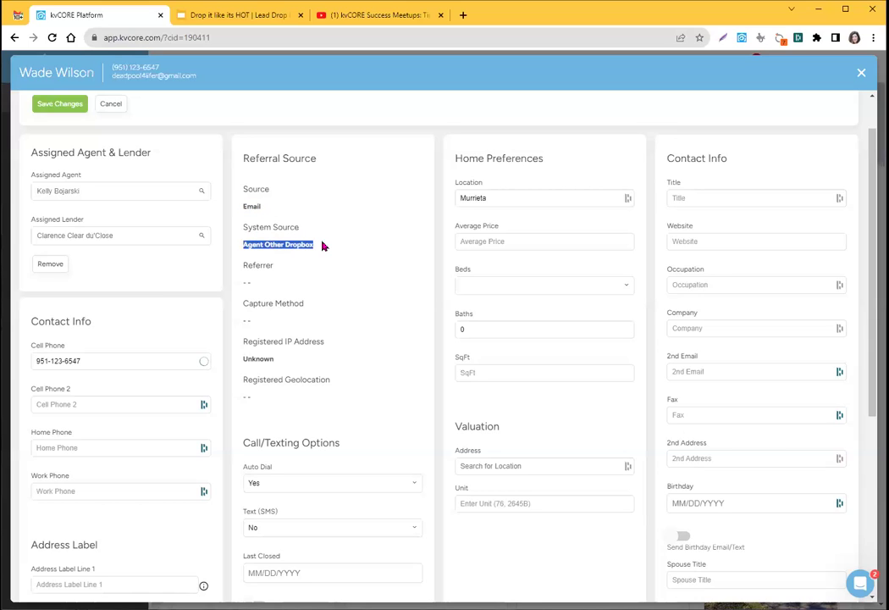
pyautogui.moveTo(498, 199); pyautogui.dragTo(437, 203)
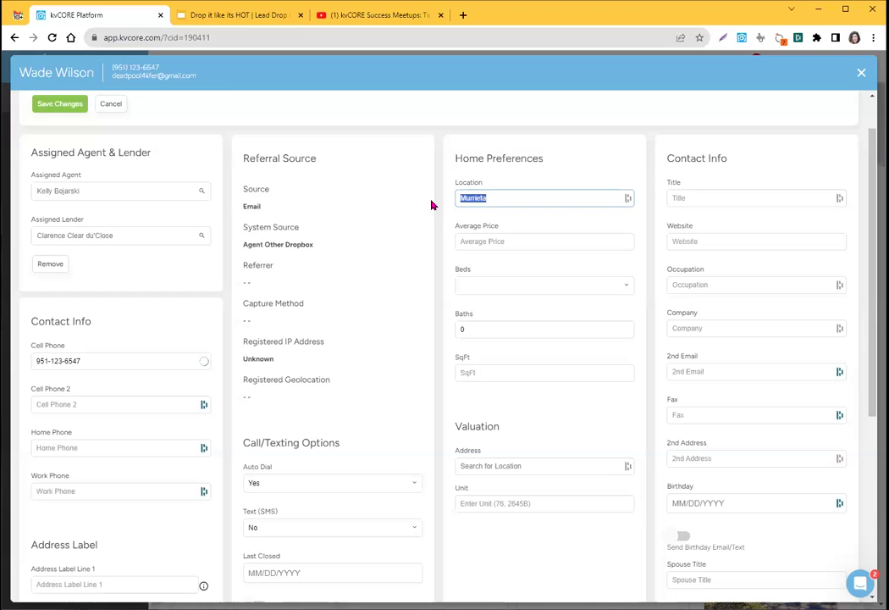
# Step: Close the contact record, switch to the Google Slides presentation and advance to the Accepted/Importable Sources slide
pyautogui.click(680, 112)
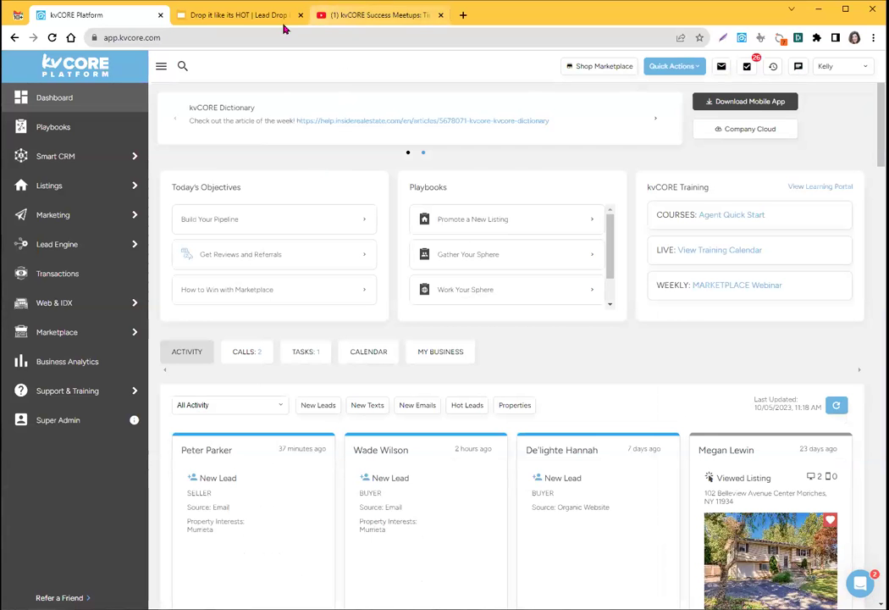
pyautogui.click(258, 17)
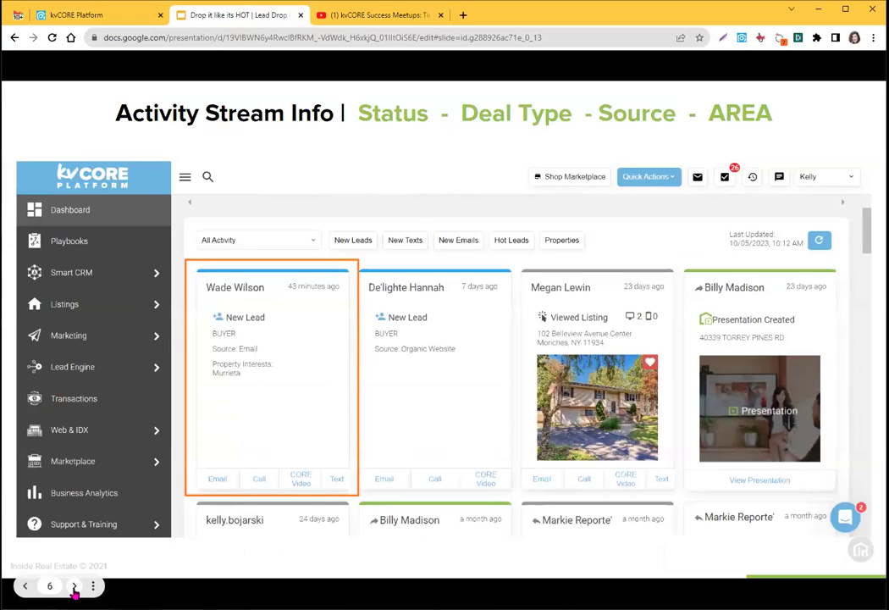
pyautogui.click(75, 588)
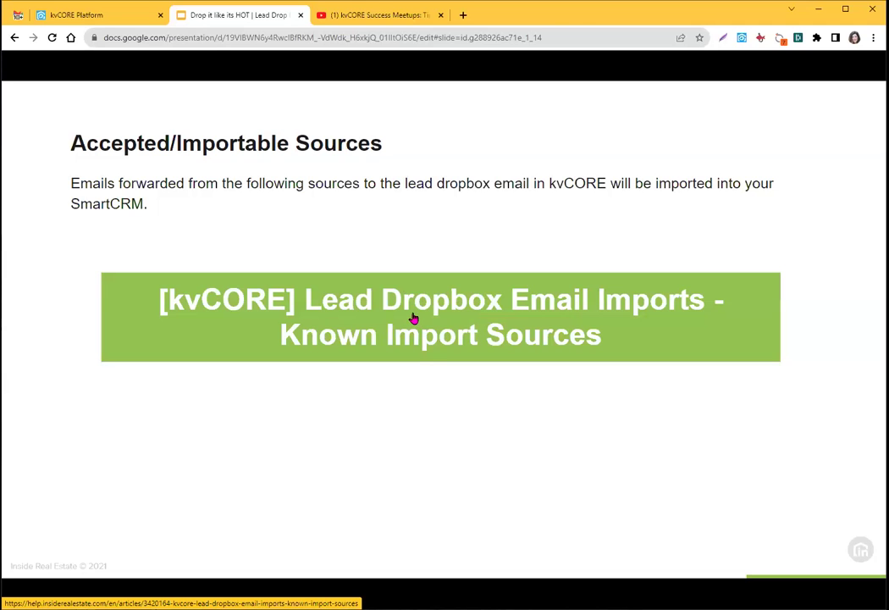
# Step: Open the linked Known Import Sources help article from the slide and review its full list of accepted/importable sources
pyautogui.click(414, 318)
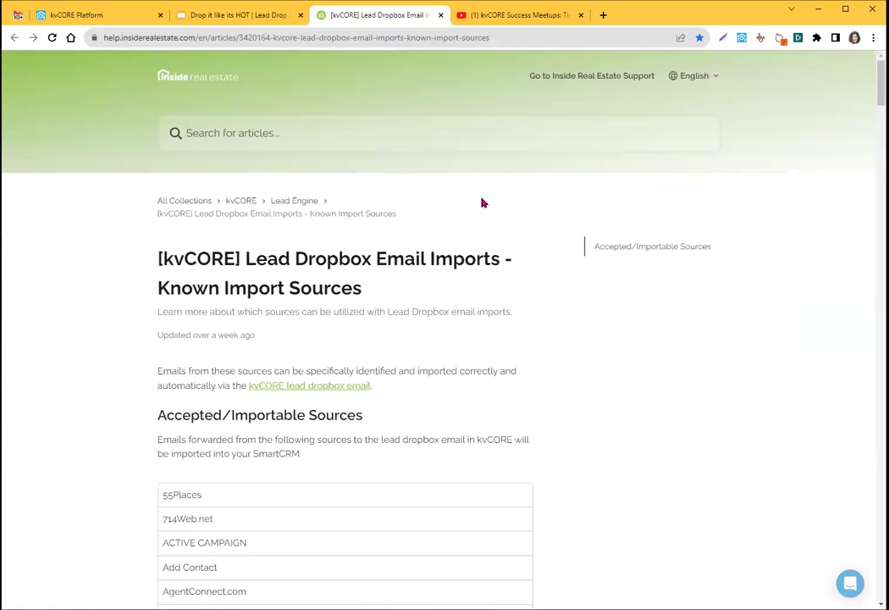
pyautogui.scroll(-1, 880, 85)
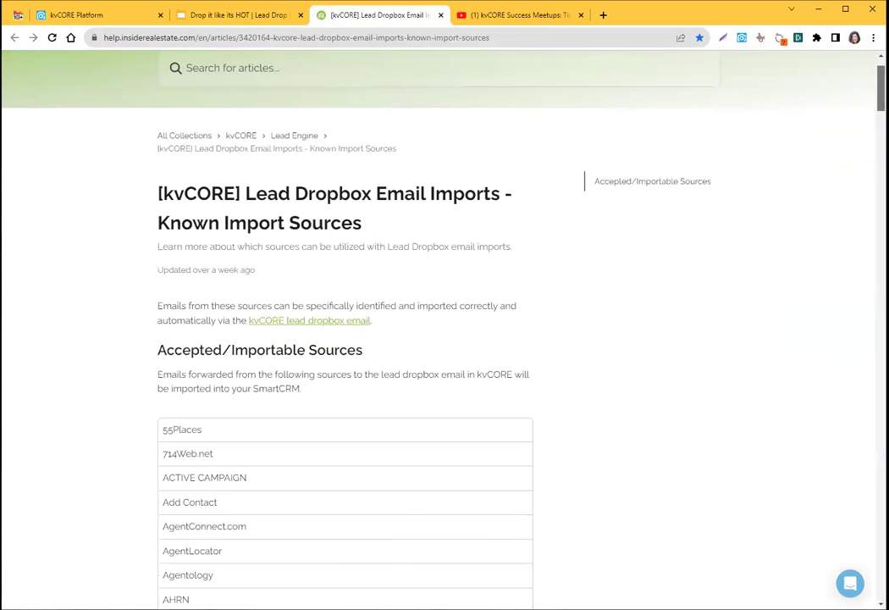
pyautogui.scroll(-1, 881, 85)
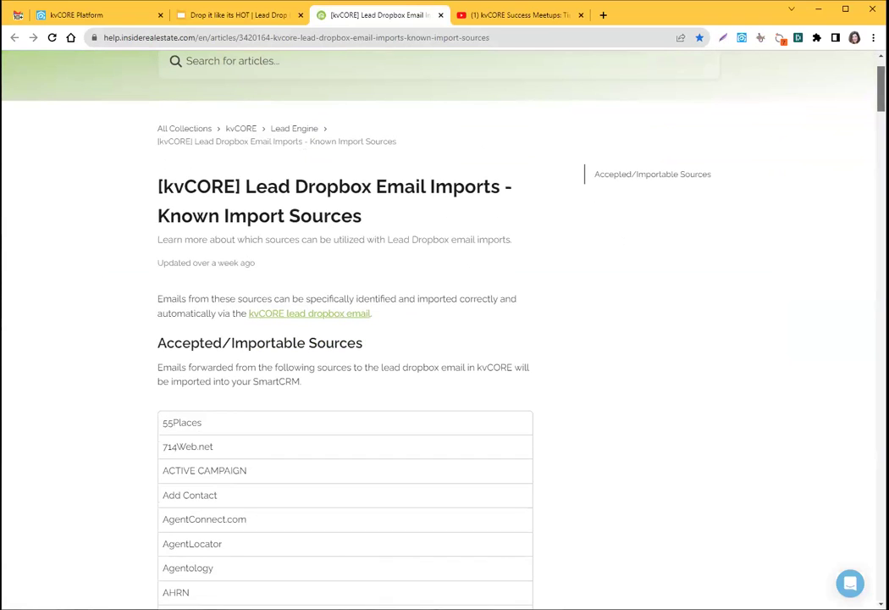
pyautogui.scroll(-3, 444, 339)
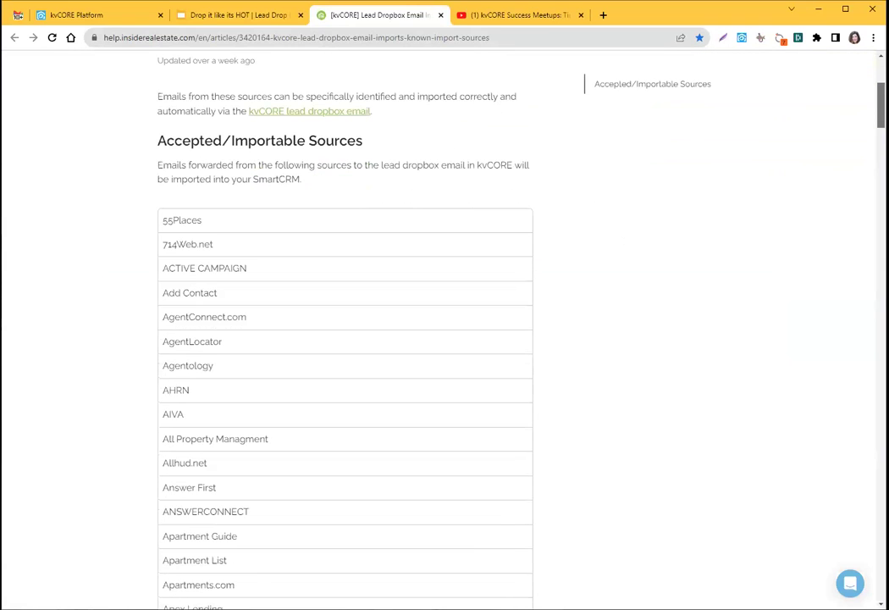
pyautogui.scroll(-7, 445, 339)
pyautogui.scroll(-5, 346, 330)
pyautogui.scroll(-7, 346, 330)
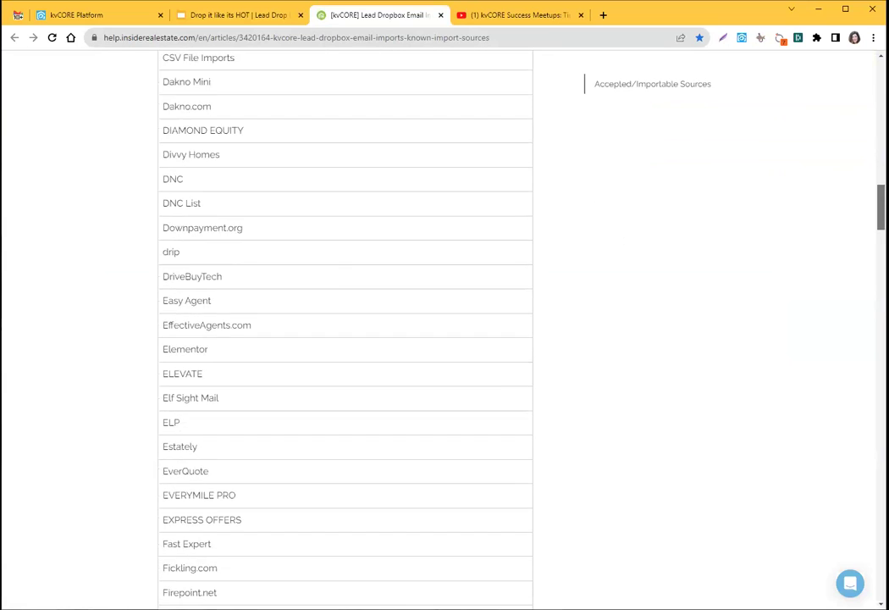
pyautogui.scroll(-4, 345, 330)
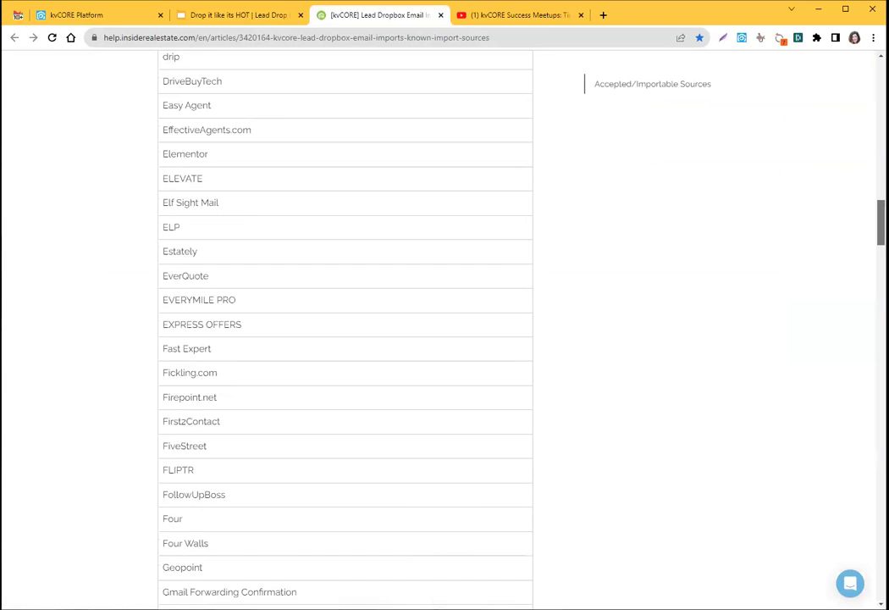
pyautogui.scroll(-9, 862, 288)
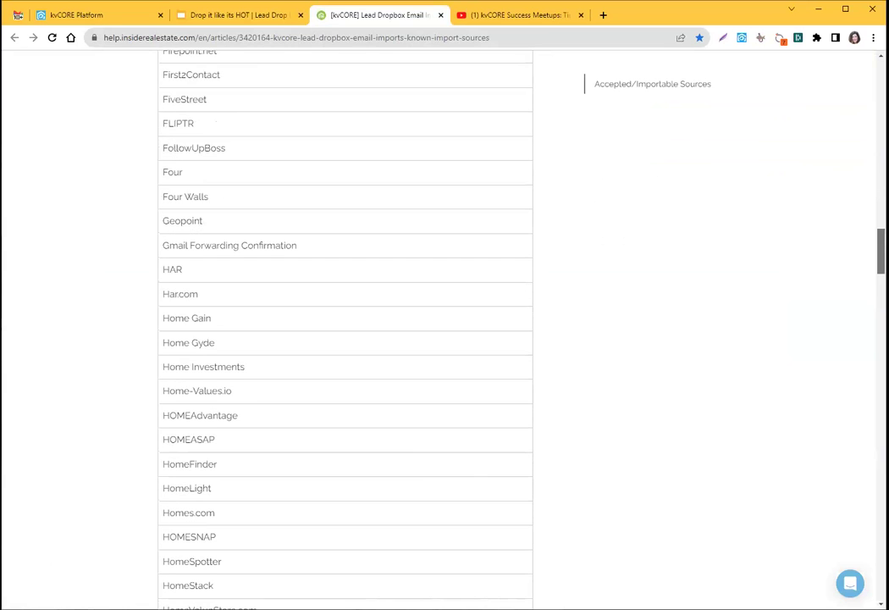
pyautogui.scroll(-12, 863, 288)
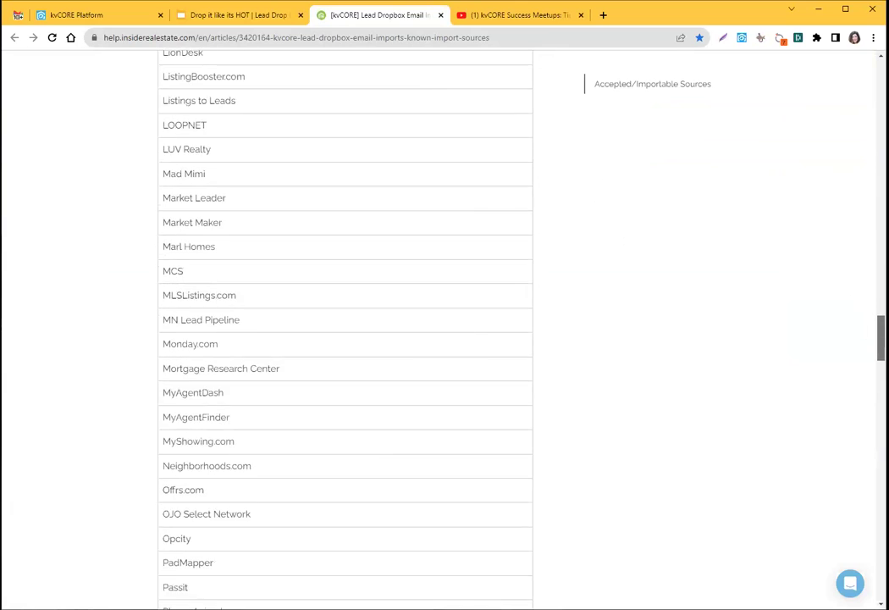
pyautogui.scroll(-13, 723, 267)
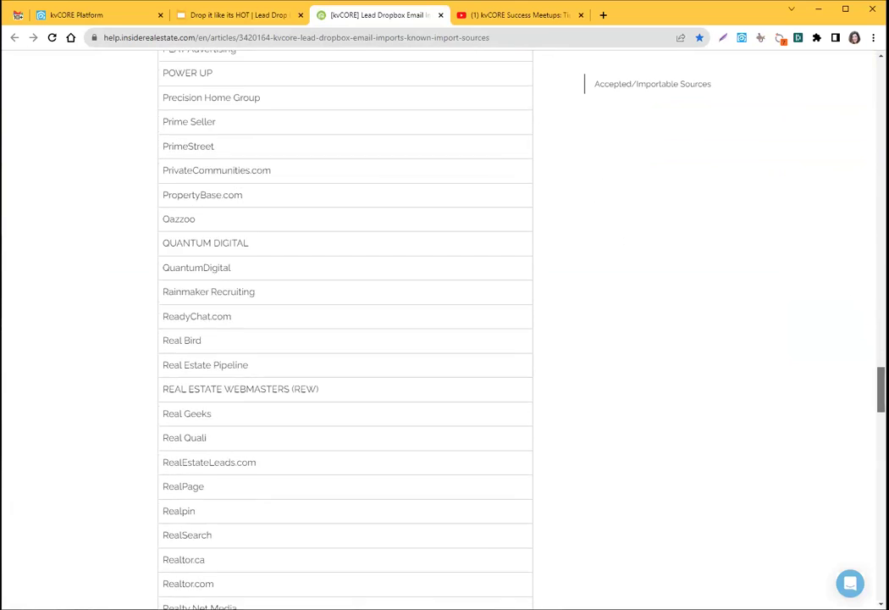
pyautogui.scroll(-2, 722, 347)
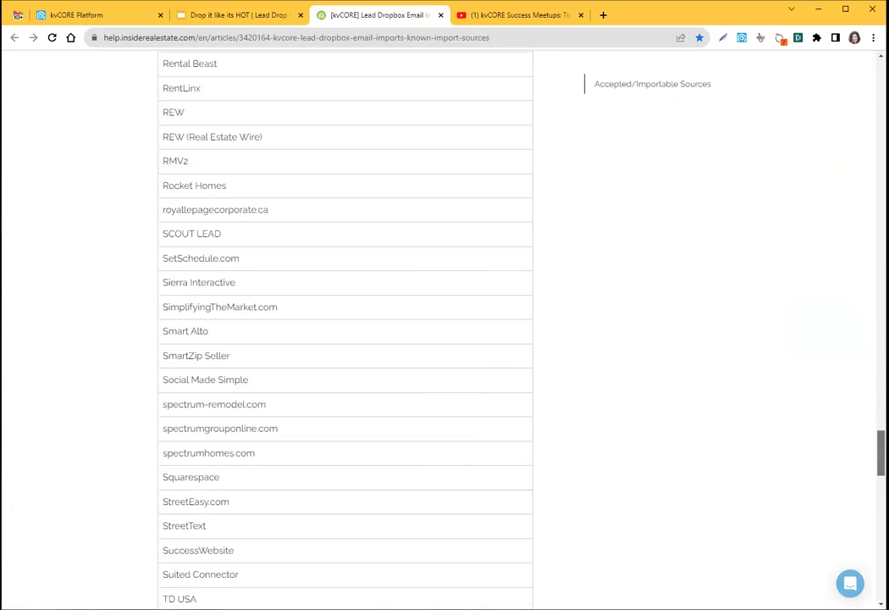
pyautogui.scroll(-1, 346, 330)
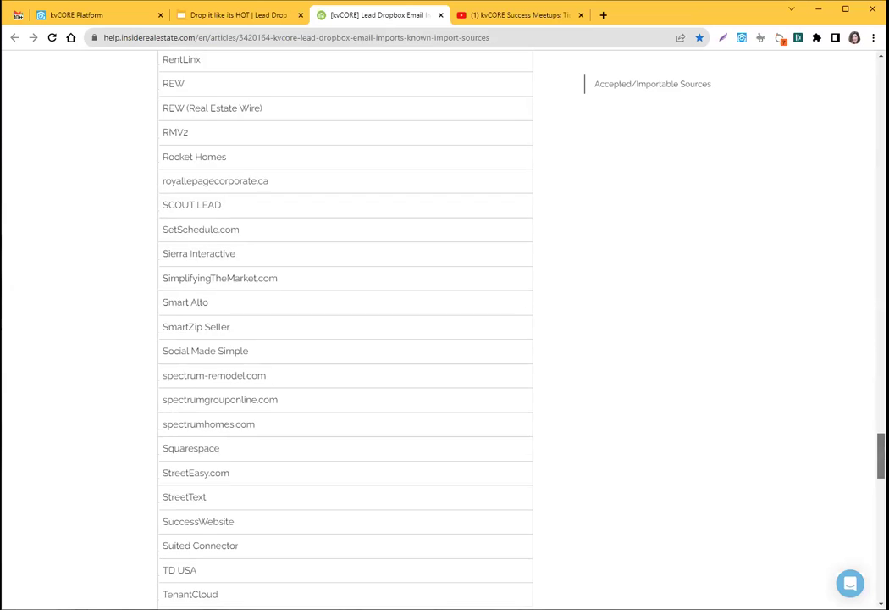
pyautogui.scroll(-7, 345, 331)
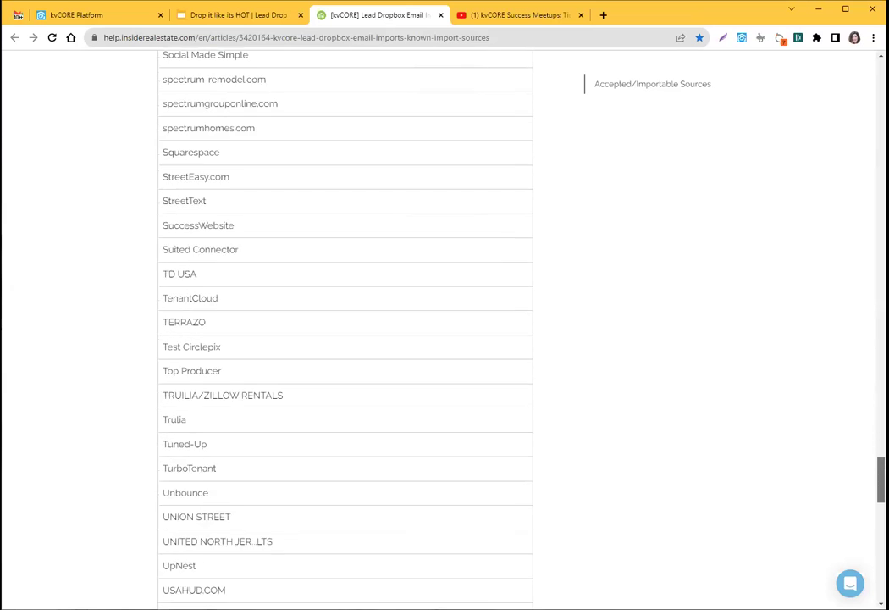
pyautogui.scroll(-3, 345, 331)
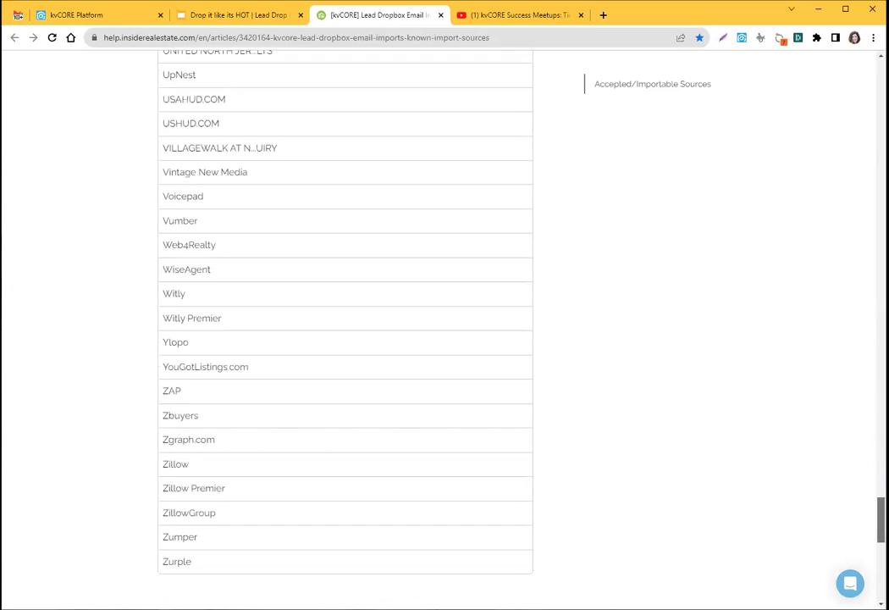
pyautogui.scroll(20, 858, 317)
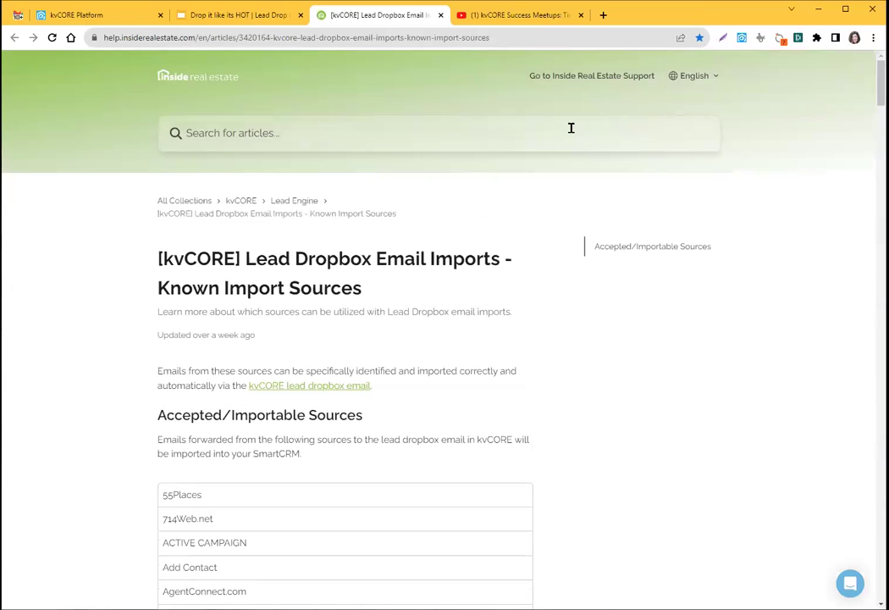
# Step: Switch to kvCORE, open the Lead Dropbox page of the Lead Engine and highlight the agent's lead dropbox email address
pyautogui.click(113, 17)
pyautogui.click(68, 171)
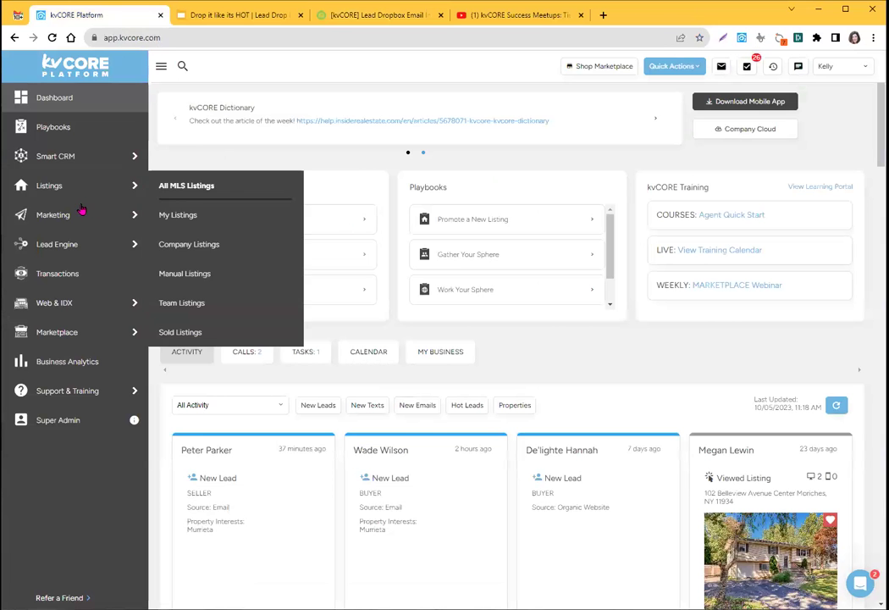
pyautogui.click(57, 245)
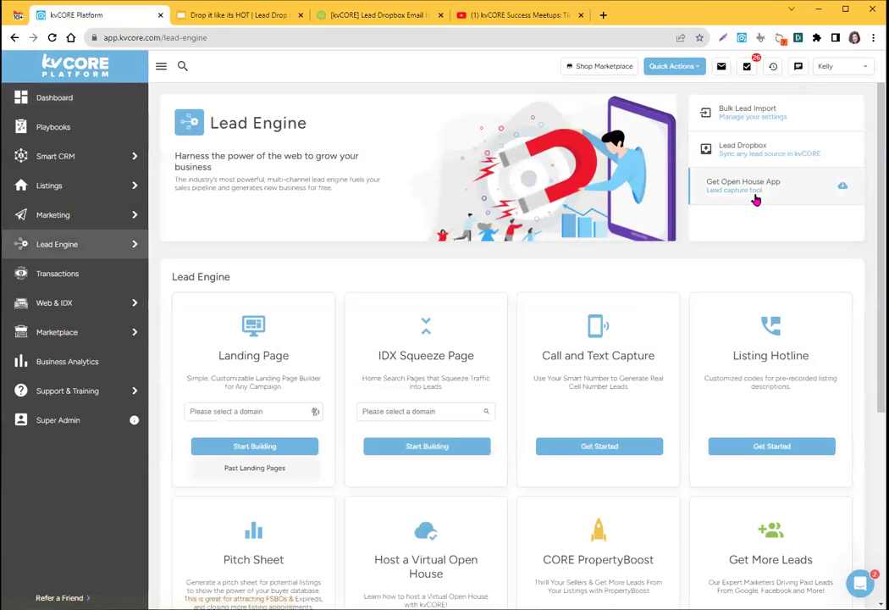
pyautogui.click(748, 150)
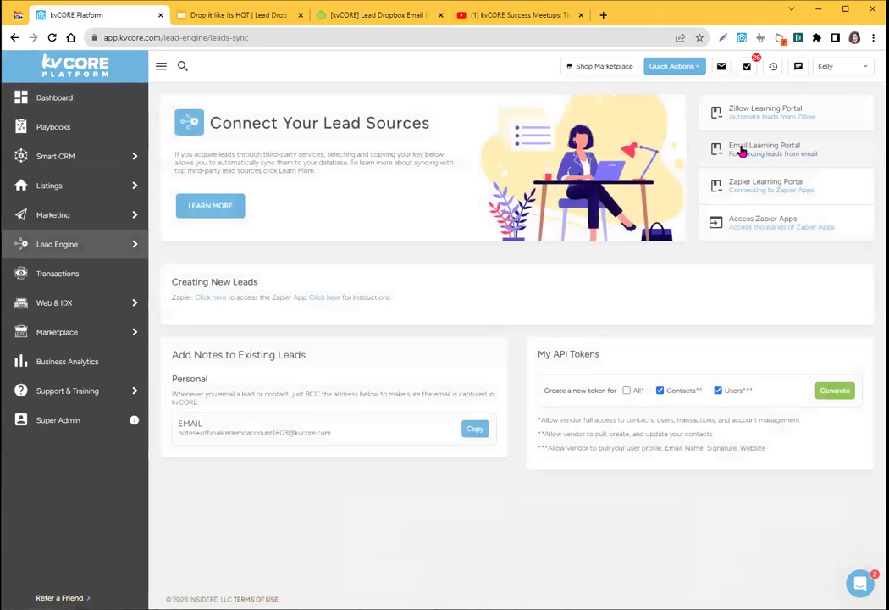
pyautogui.moveTo(372, 379); pyautogui.dragTo(179, 379)
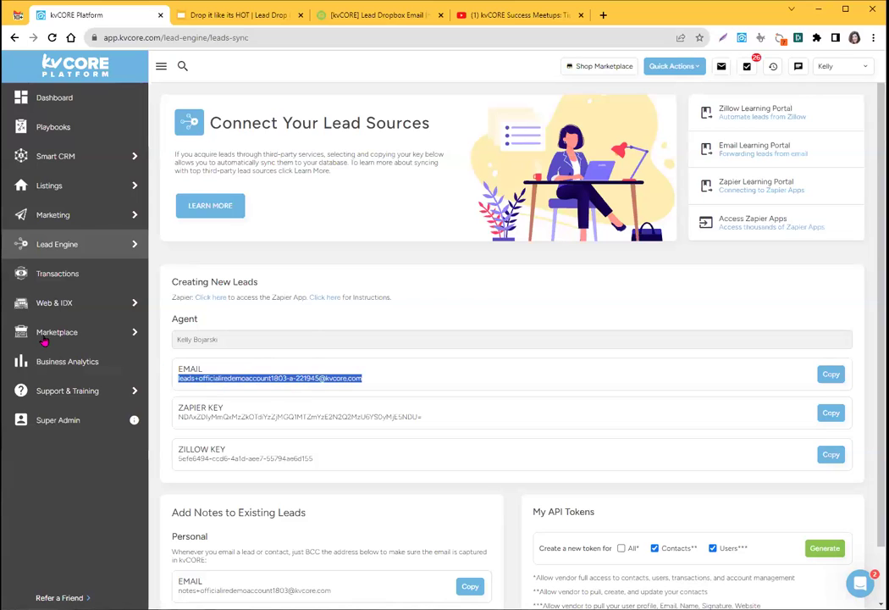
pyautogui.moveTo(44, 339)
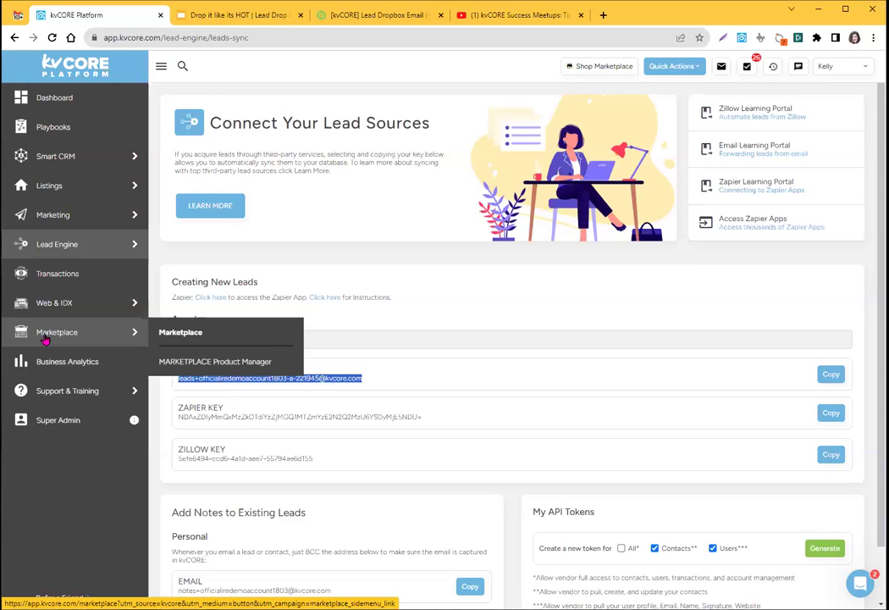
# Step: Open the Zapier app link under Creating New Leads, return to kvCORE and open the linked Zapier instructions article
pyautogui.click(212, 297)
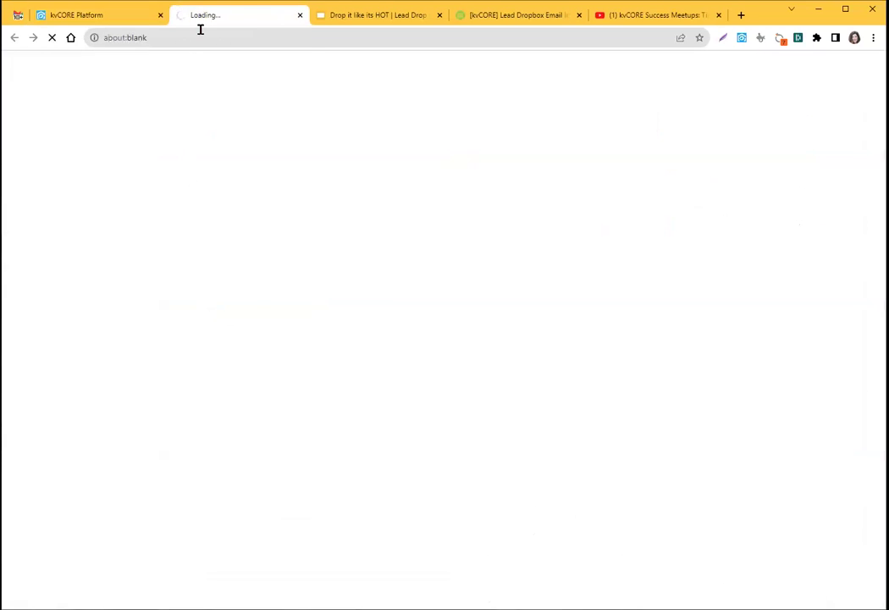
pyautogui.click(127, 16)
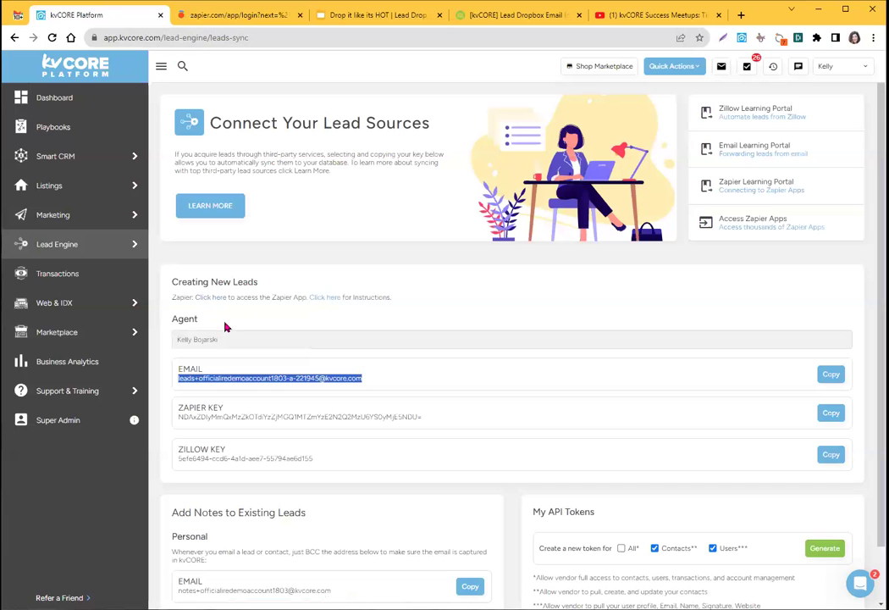
pyautogui.click(323, 298)
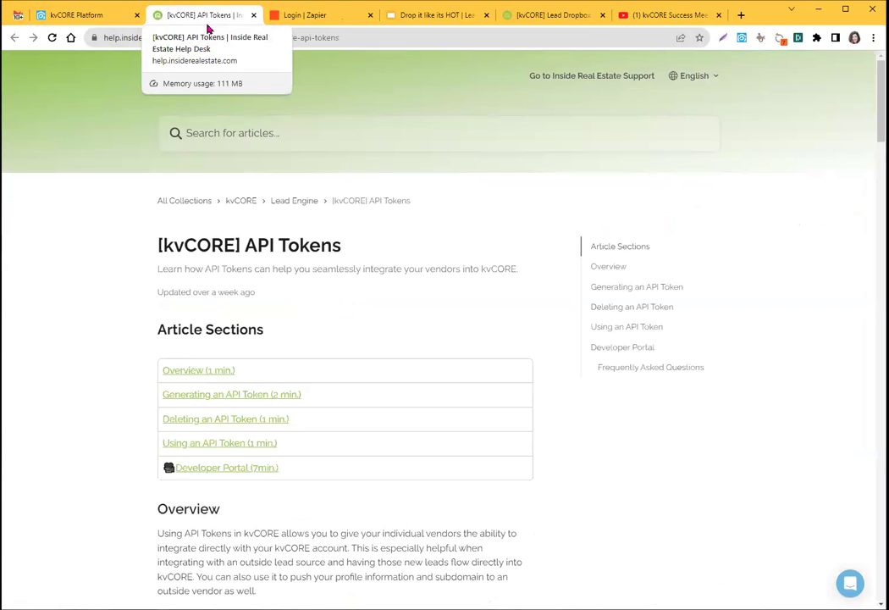
# Step: Copy the web address of the kvCORE API Tokens help article
pyautogui.click(187, 37)
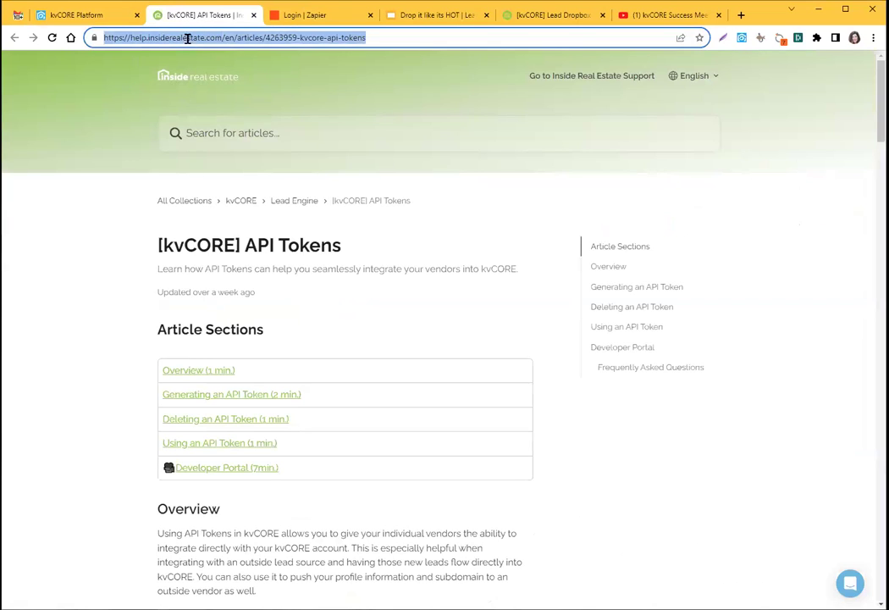
pyautogui.rightClick(189, 43)
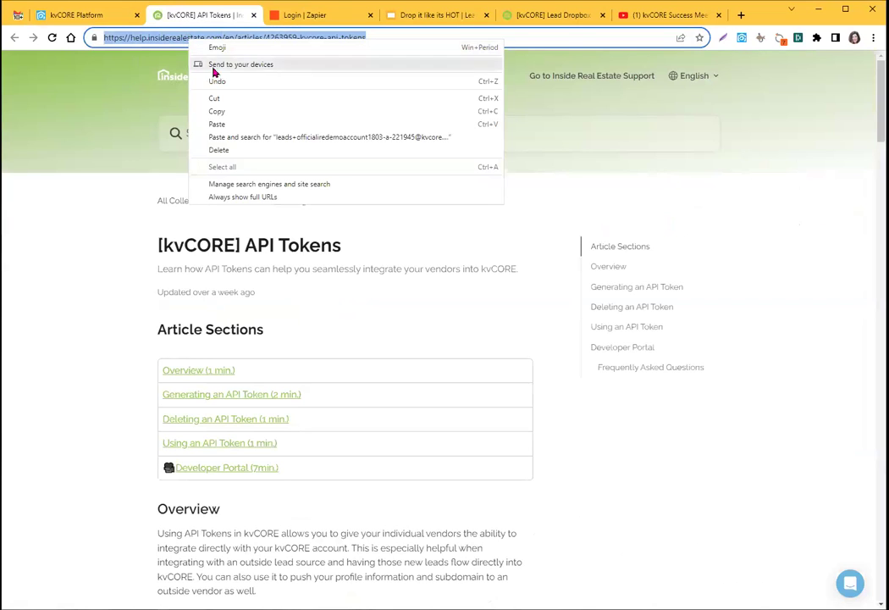
pyautogui.click(235, 111)
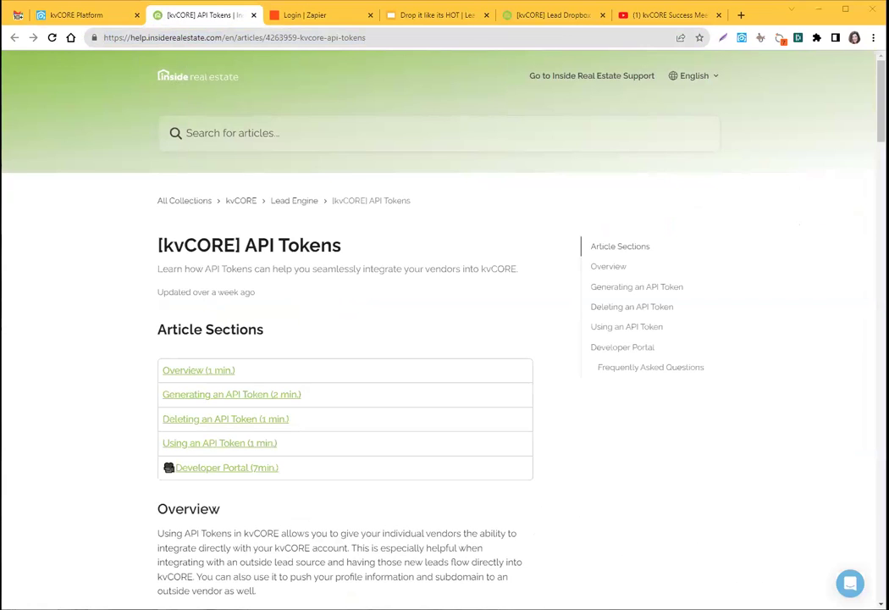
pyautogui.click(157, 37)
pyautogui.rightClick(158, 39)
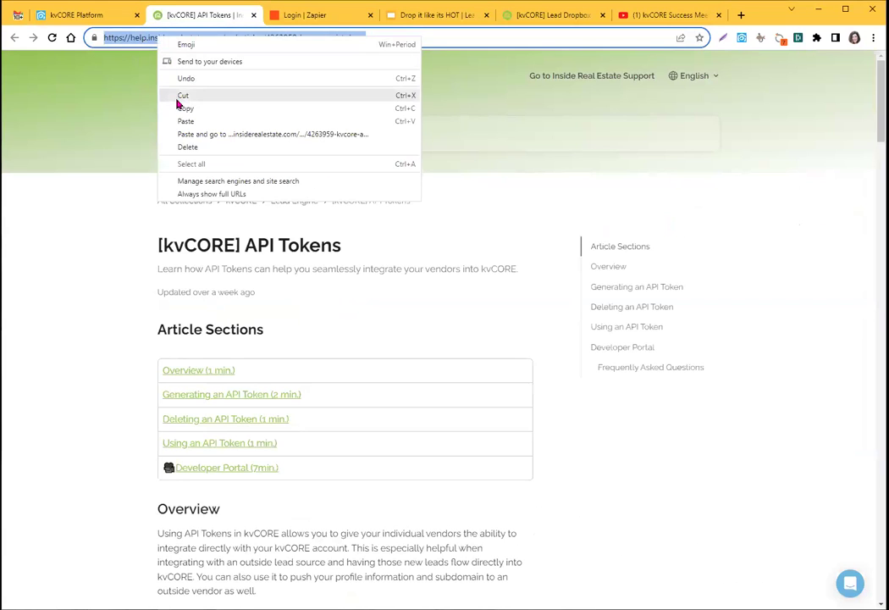
pyautogui.click(297, 204)
pyautogui.moveTo(354, 249); pyautogui.dragTo(146, 250)
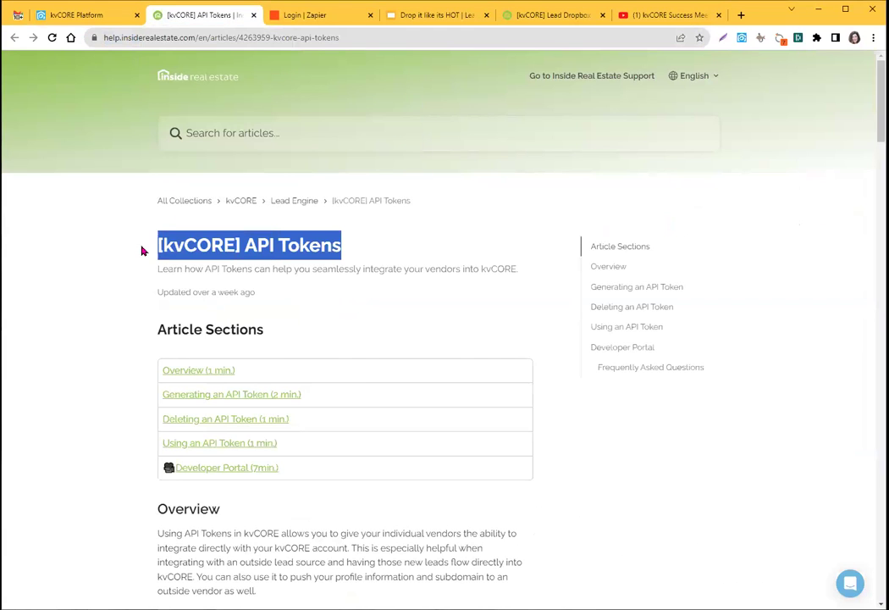
# Step: Copy the API Tokens article's web address again and switch to the other open window
pyautogui.click(171, 36)
pyautogui.rightClick(173, 37)
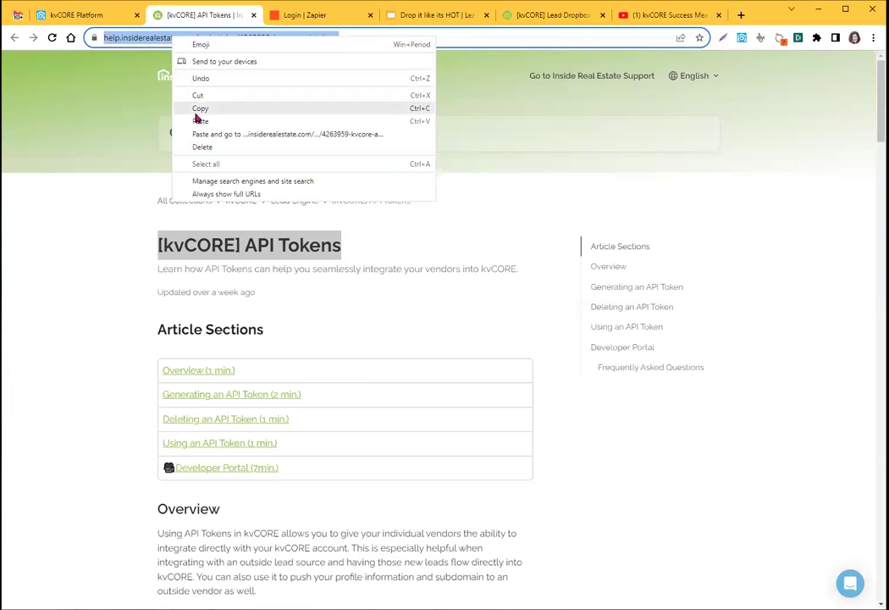
pyautogui.click(200, 108)
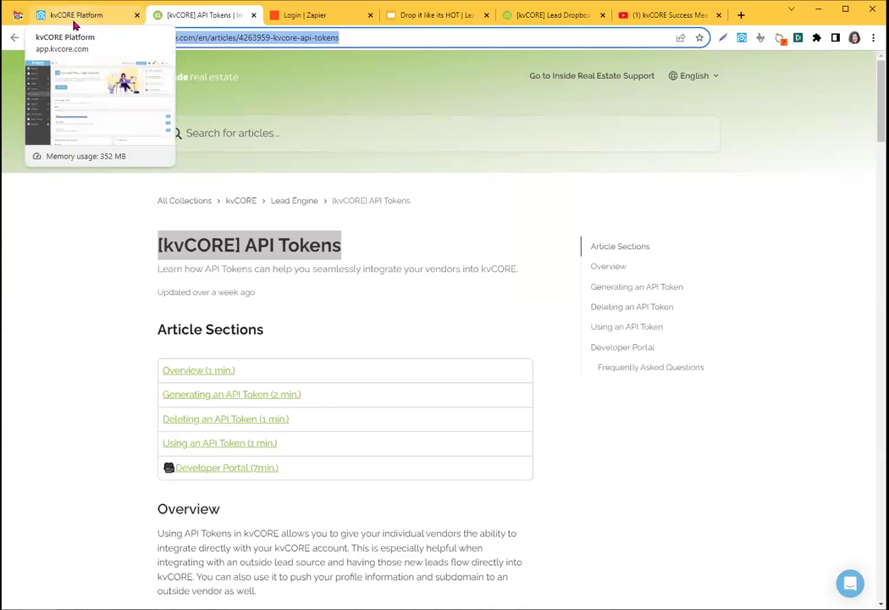
pyautogui.rightClick(159, 37)
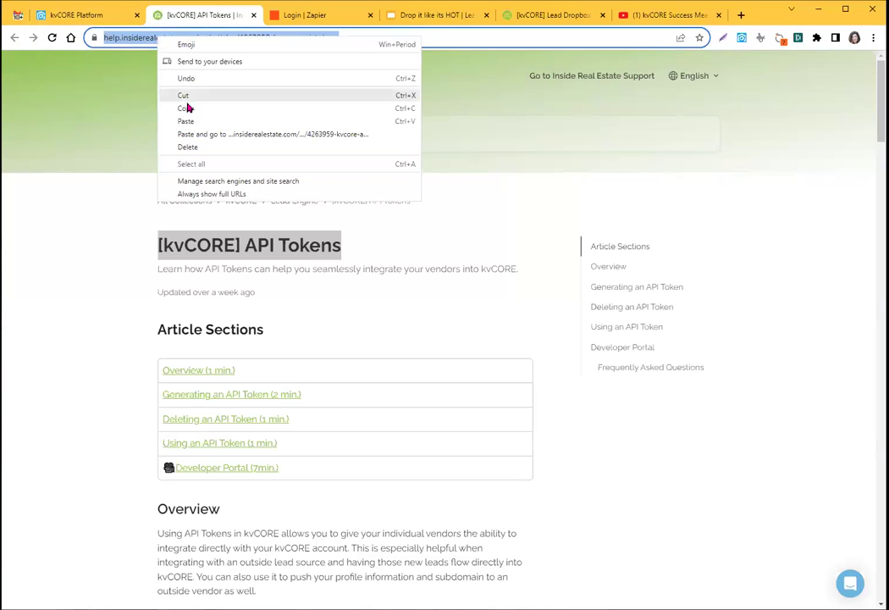
pyautogui.click(188, 108)
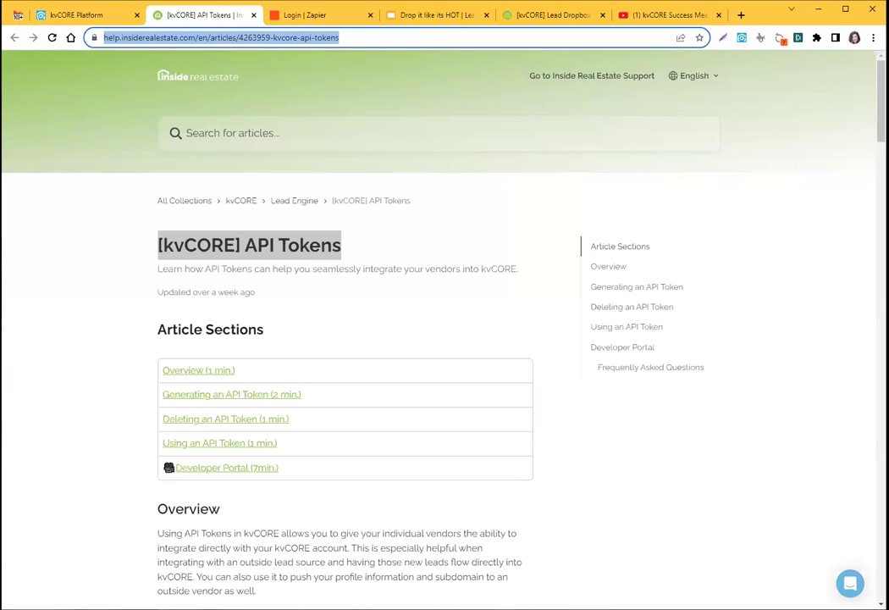
pyautogui.hotkey('alt', 'Tab')
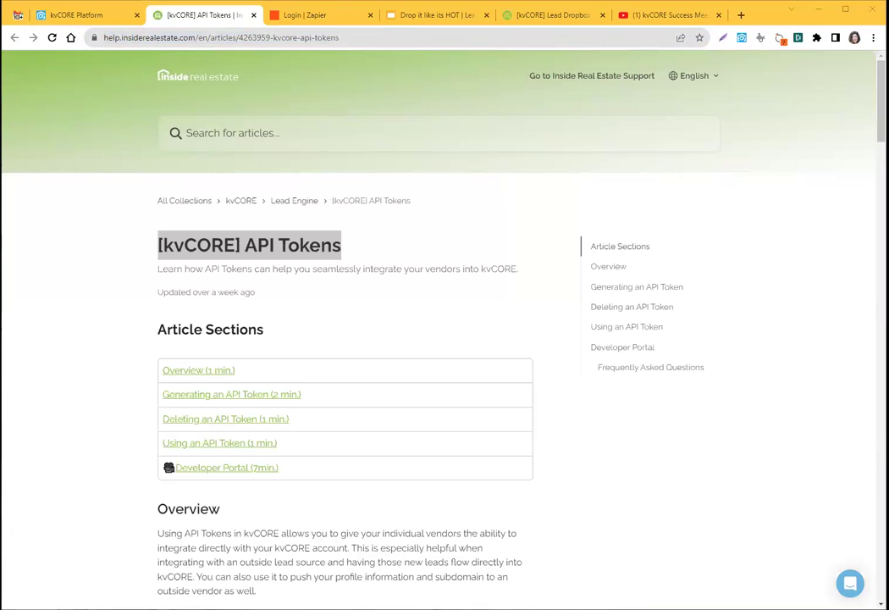
# Step: Copy the web address of the Lead Dropbox Email Imports - Known Import Sources article and switch to the other open window
pyautogui.click(419, 17)
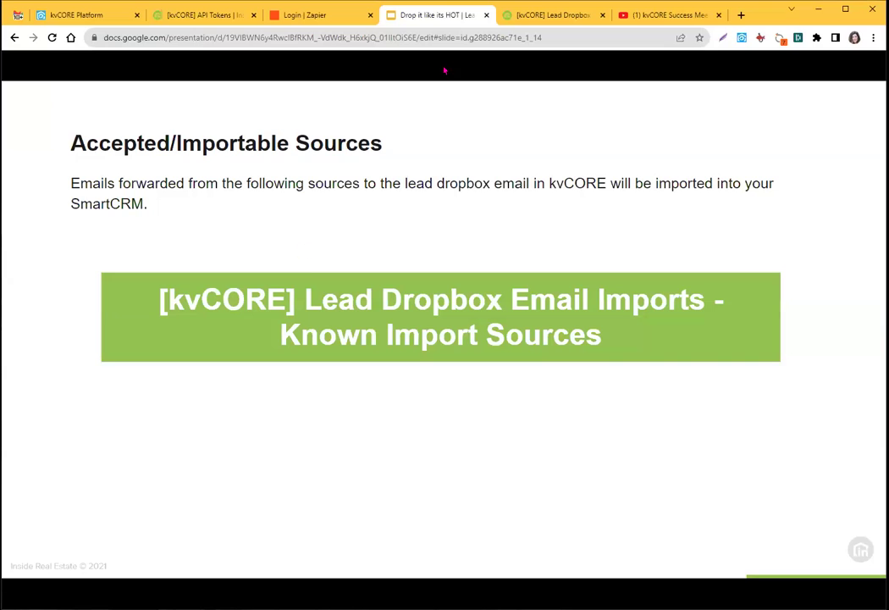
pyautogui.click(540, 17)
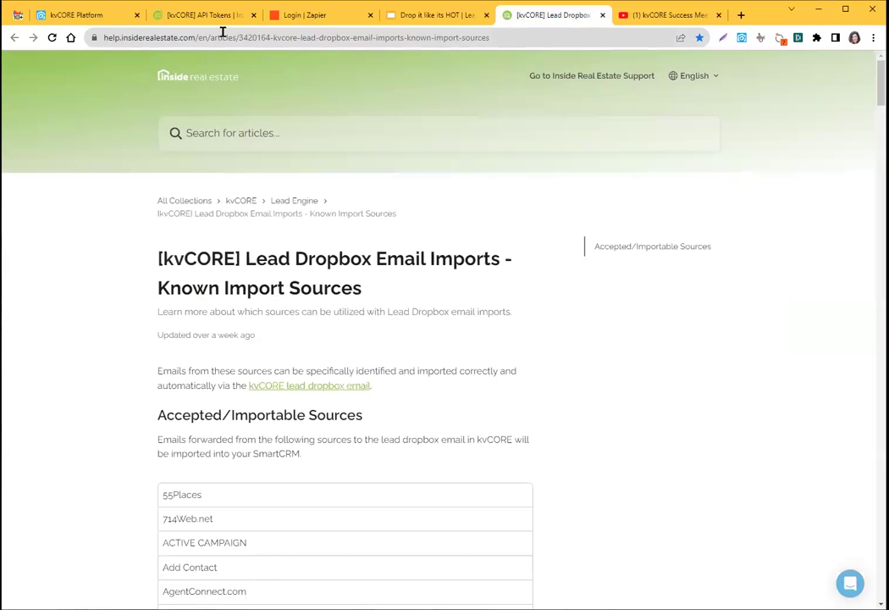
pyautogui.click(227, 35)
pyautogui.rightClick(224, 37)
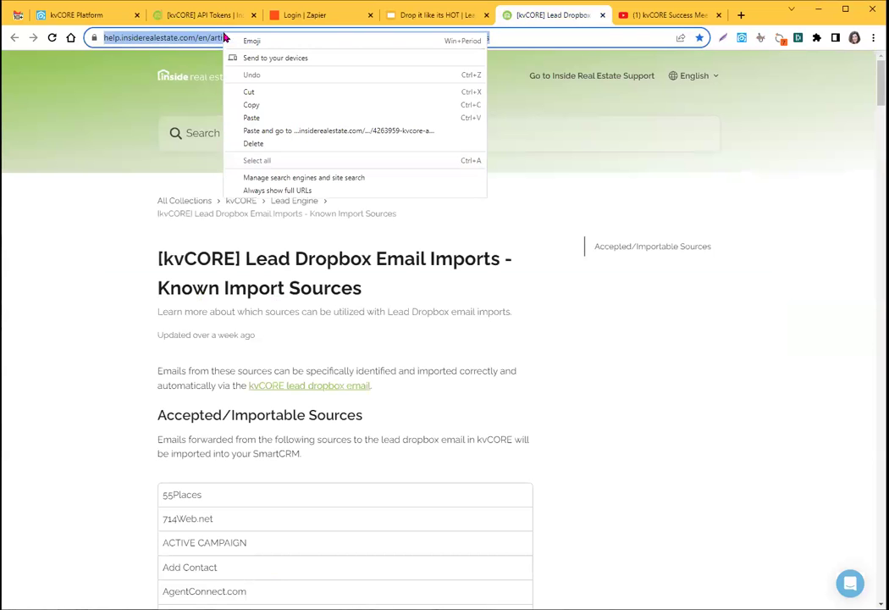
pyautogui.click(266, 108)
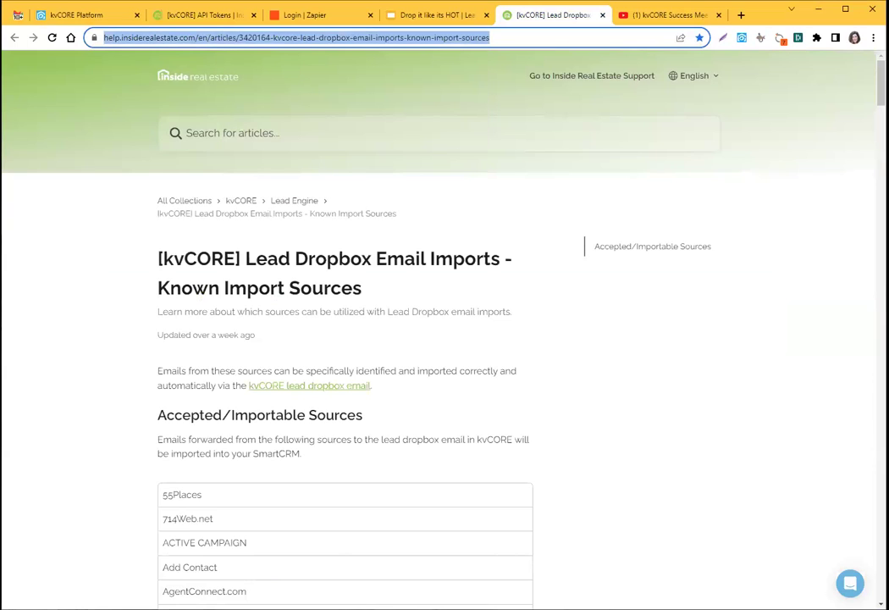
pyautogui.hotkey('alt', 'Tab')
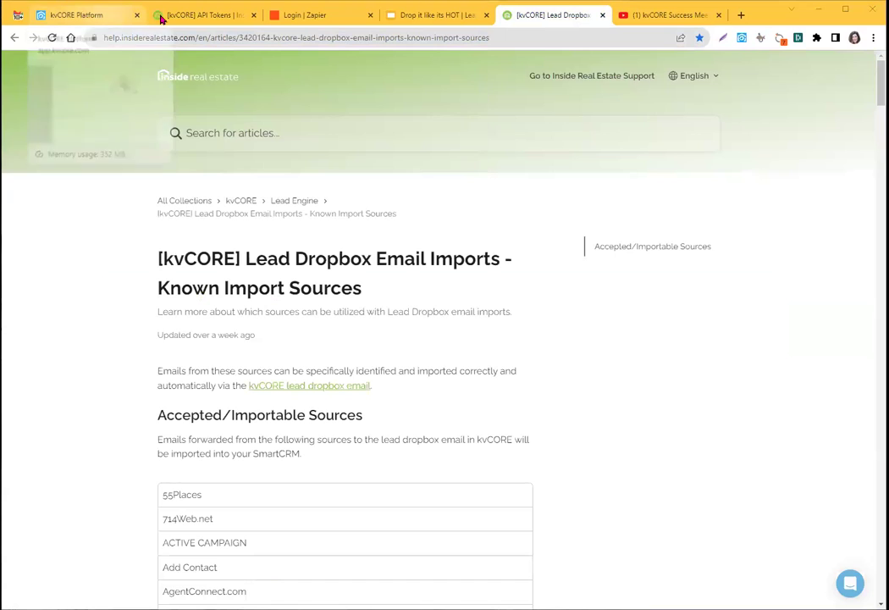
# Step: Switch to Gmail, minimize the Add Contact draft and open the Filters and Blocked Addresses settings
pyautogui.click(423, 20)
pyautogui.moveTo(91, 584)
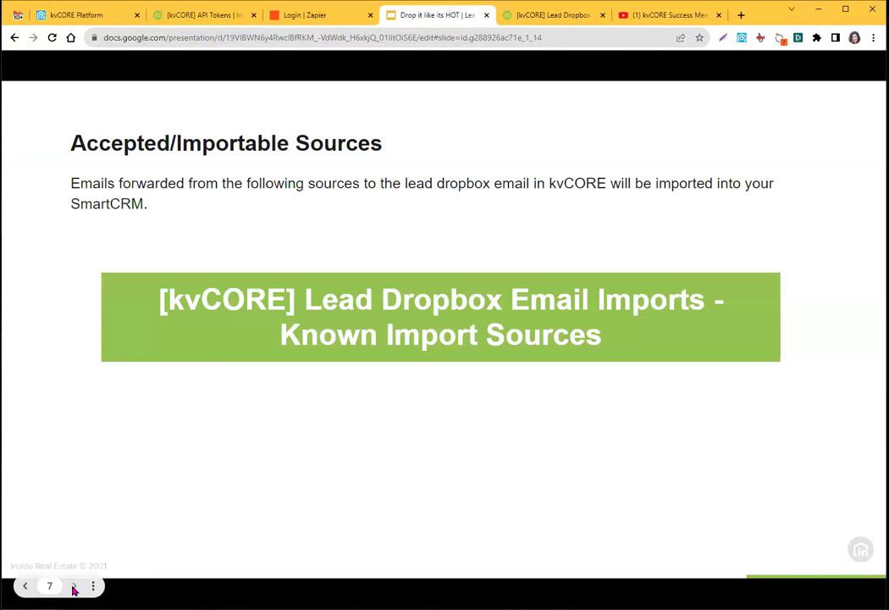
pyautogui.click(14, 16)
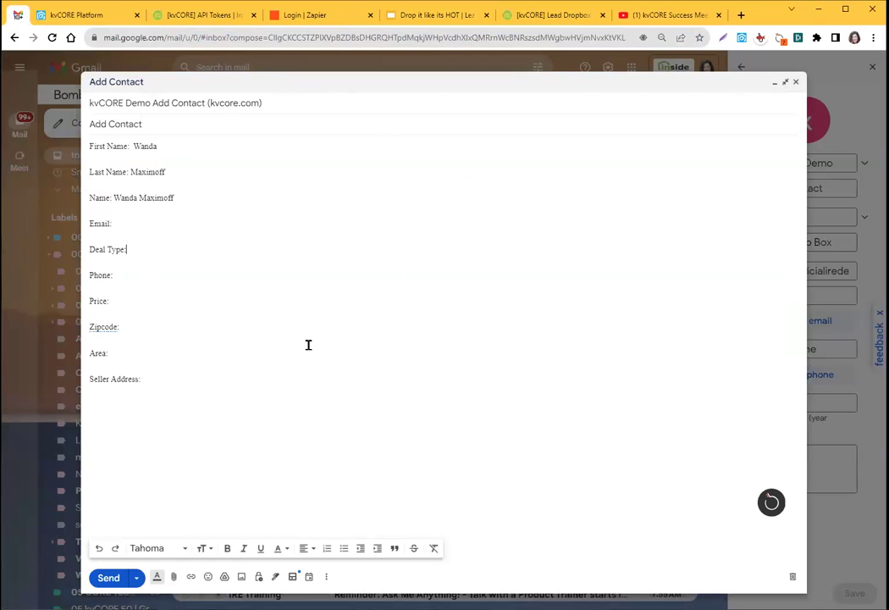
pyautogui.click(774, 82)
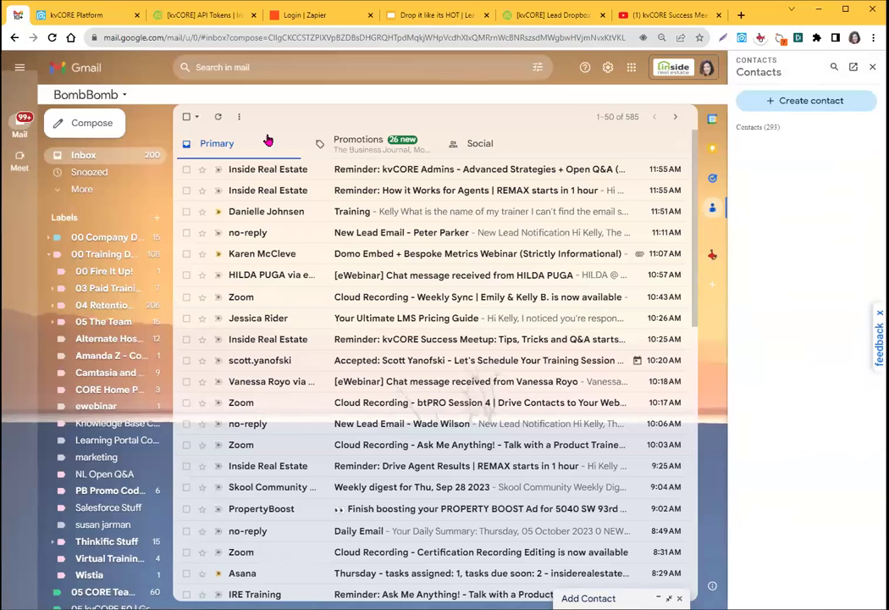
pyautogui.click(608, 66)
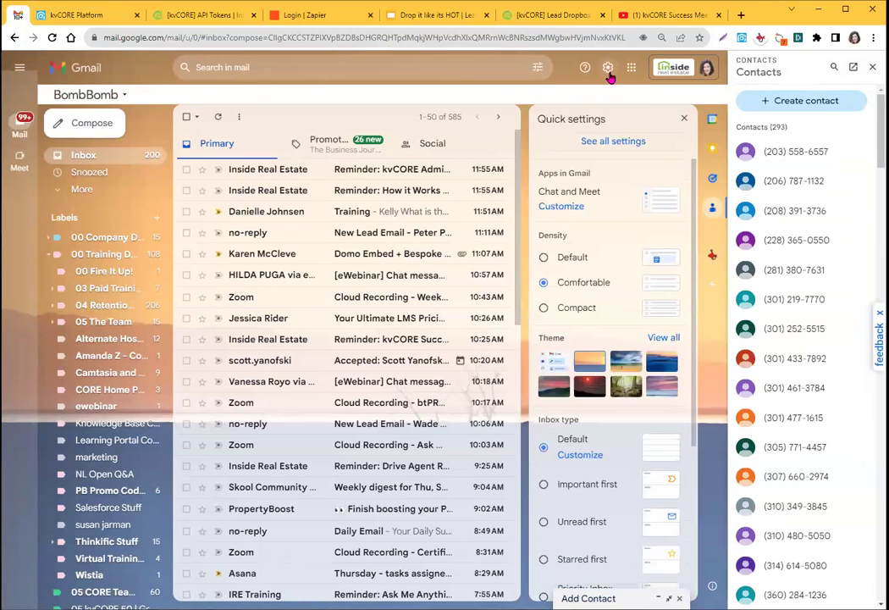
pyautogui.click(595, 146)
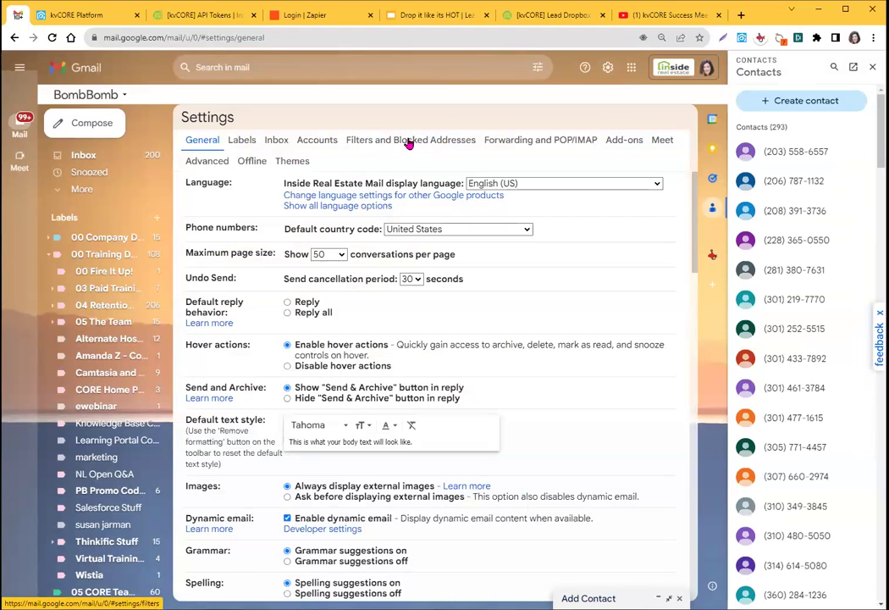
pyautogui.click(408, 139)
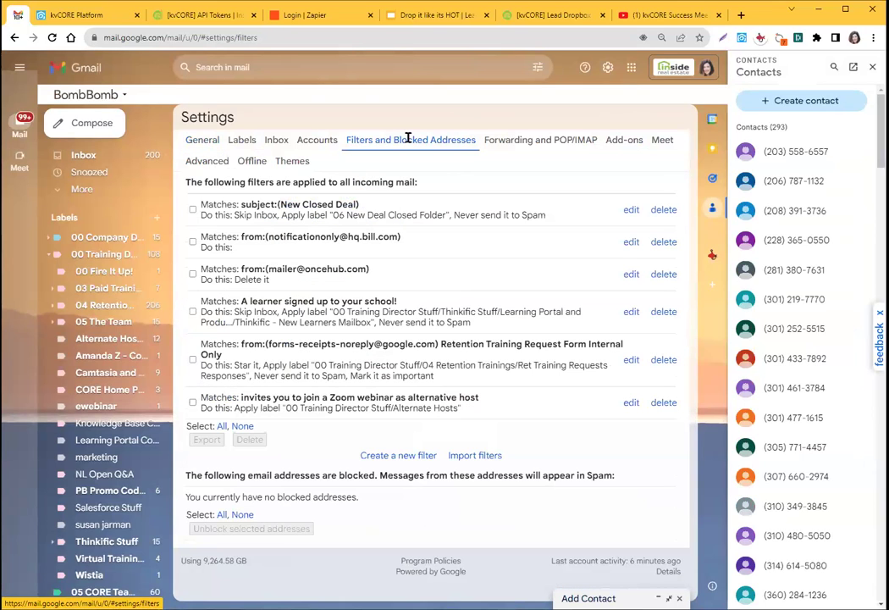
# Step: Set up a new mail filter for messages from realtor.ca and follow its option to add a forwarding address
pyautogui.click(391, 457)
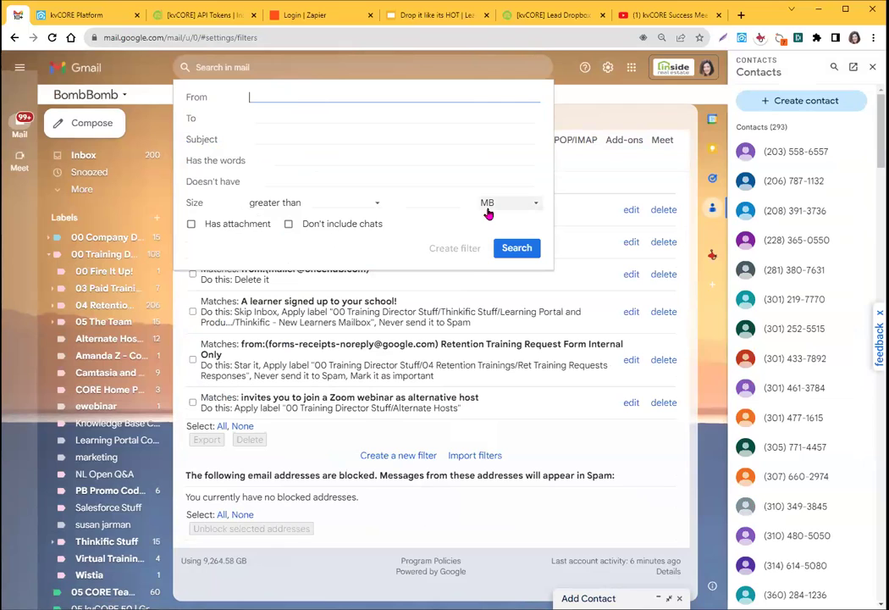
pyautogui.write('realtor.ca')
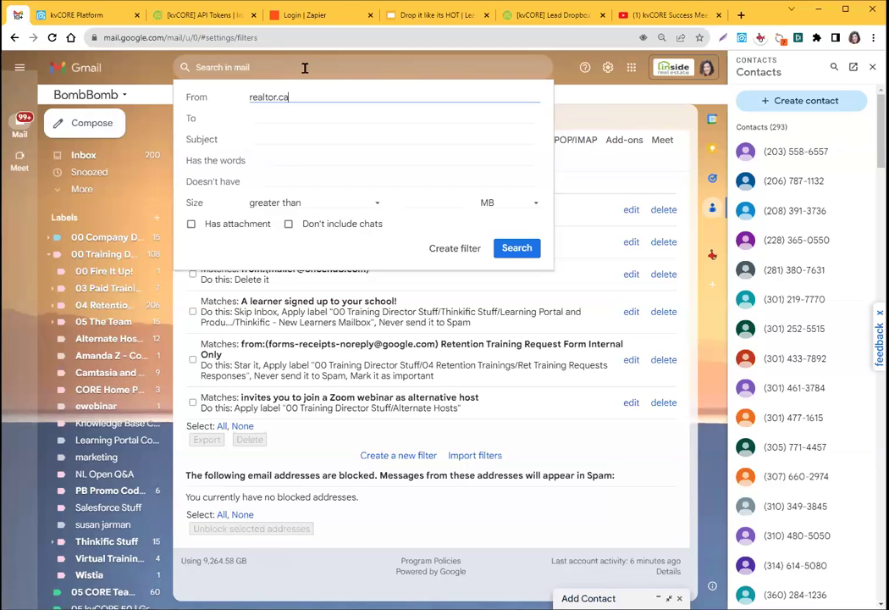
pyautogui.click(455, 249)
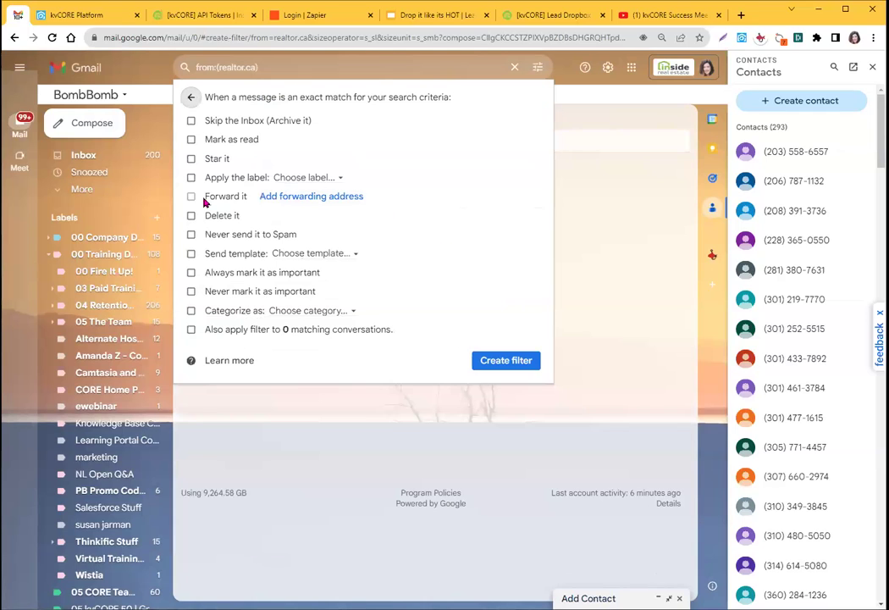
pyautogui.click(280, 197)
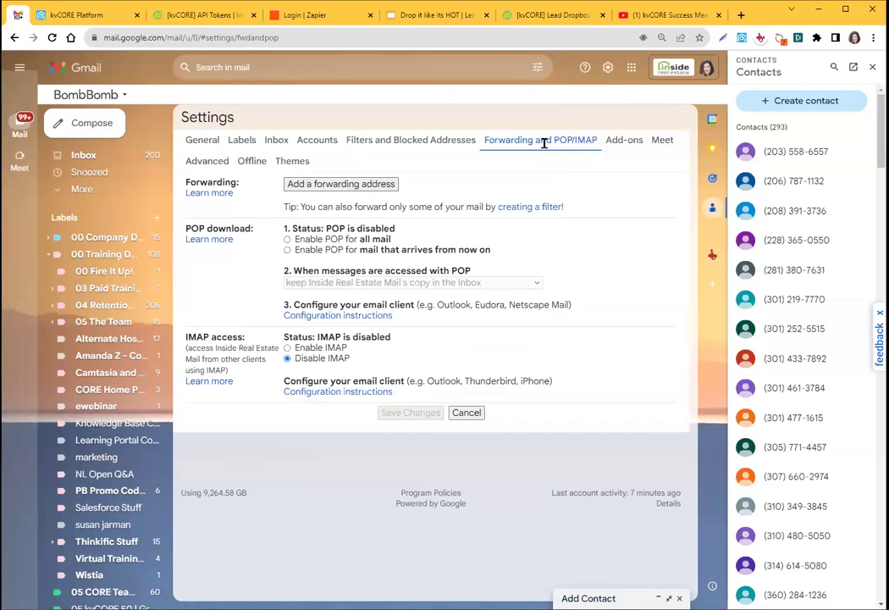
# Step: View the form for adding a forwarding address, dismiss it, and open a blank new filter from the filter settings
pyautogui.click(345, 187)
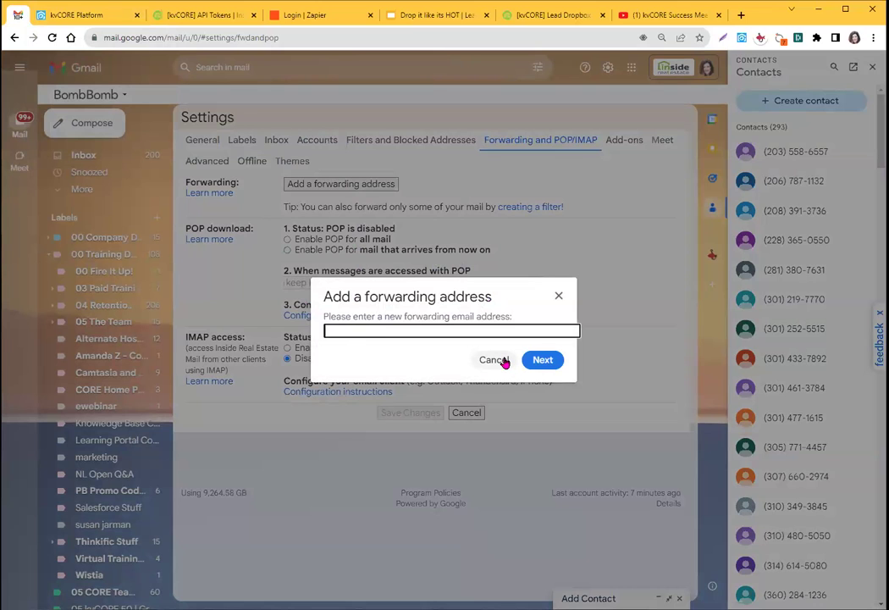
pyautogui.press('Escape')
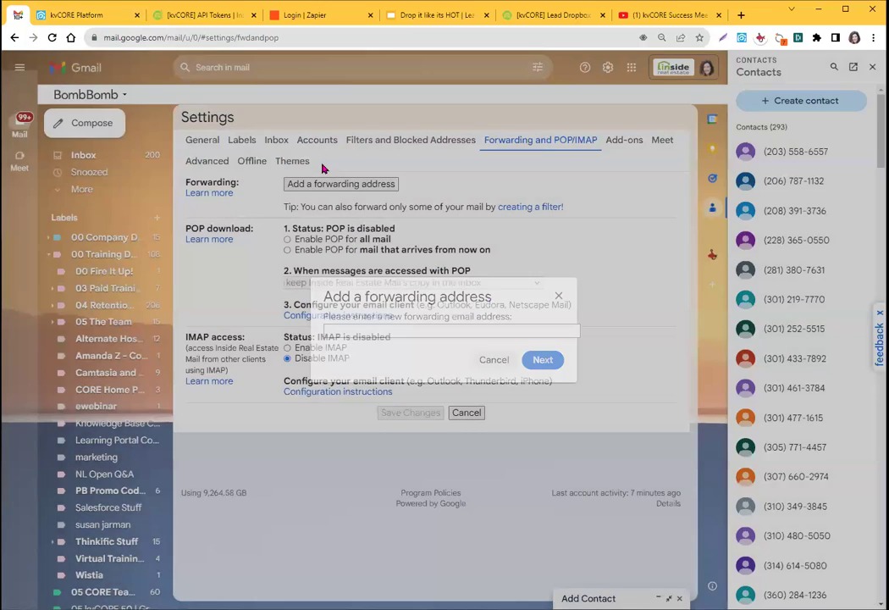
pyautogui.click(376, 141)
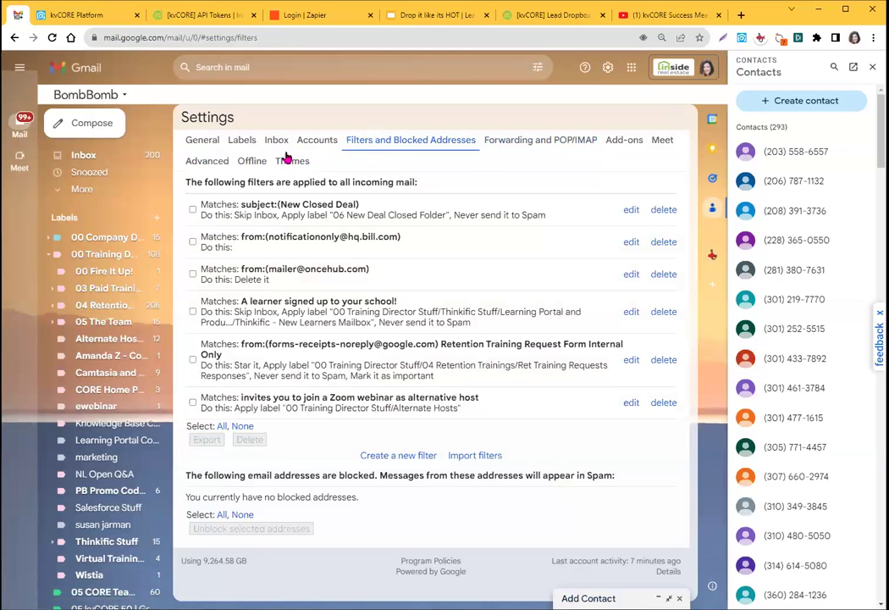
pyautogui.click(396, 456)
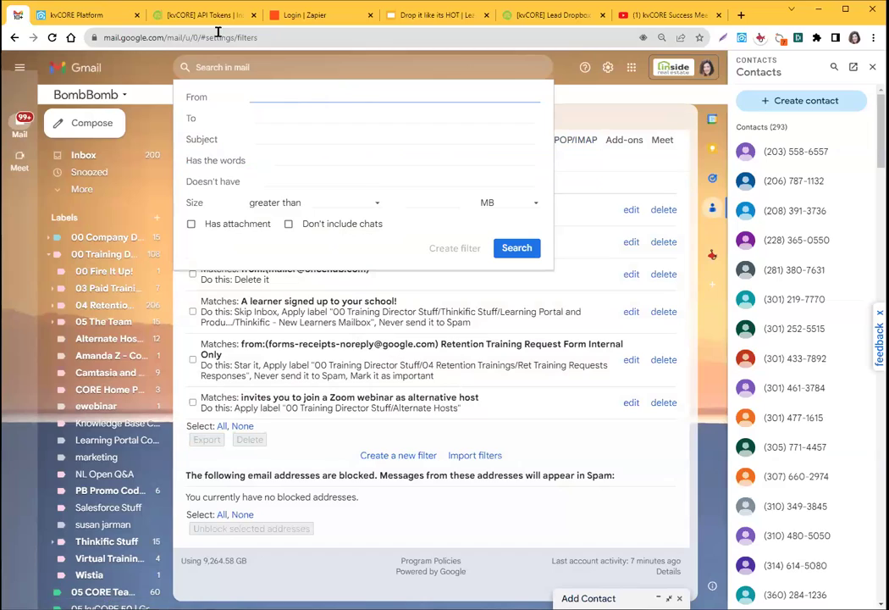
# Step: Switch to the Lead Dropbox page in kvCORE and highlight the Zillow Key label and the Zapier key
pyautogui.click(428, 14)
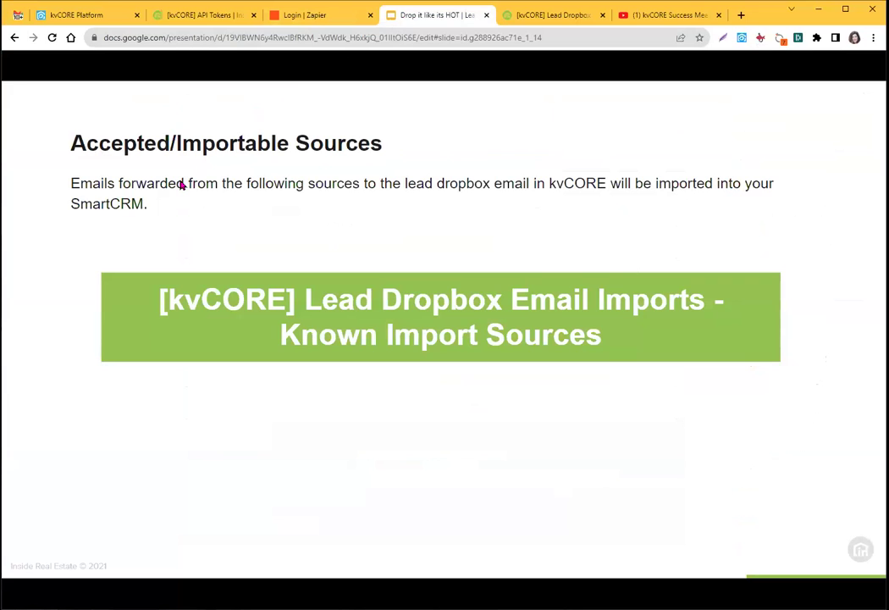
pyautogui.click(100, 14)
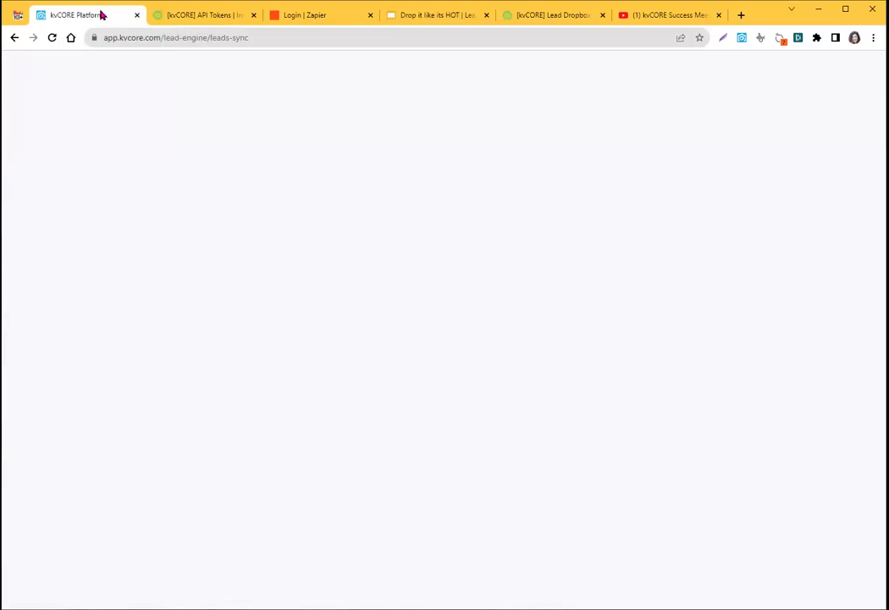
pyautogui.click(392, 379)
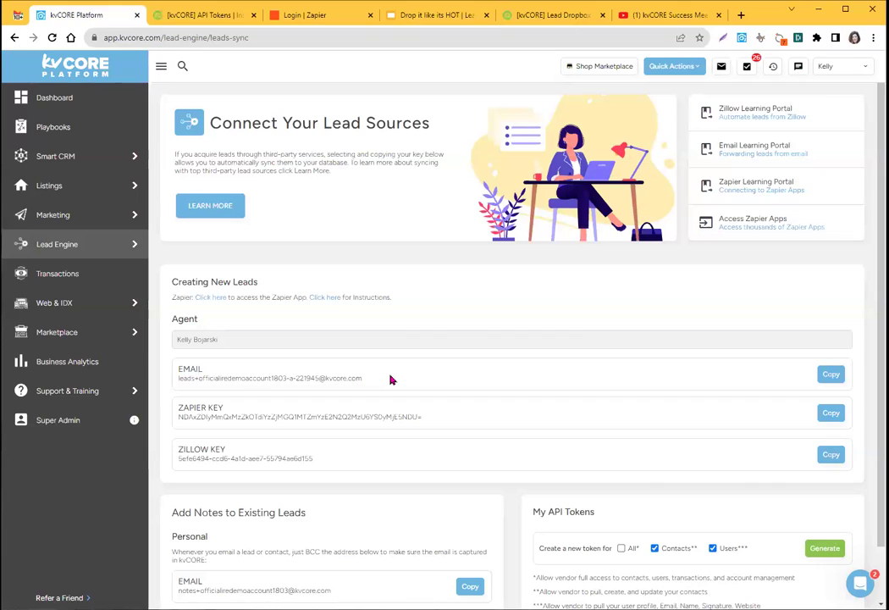
pyautogui.moveTo(180, 449); pyautogui.dragTo(225, 450)
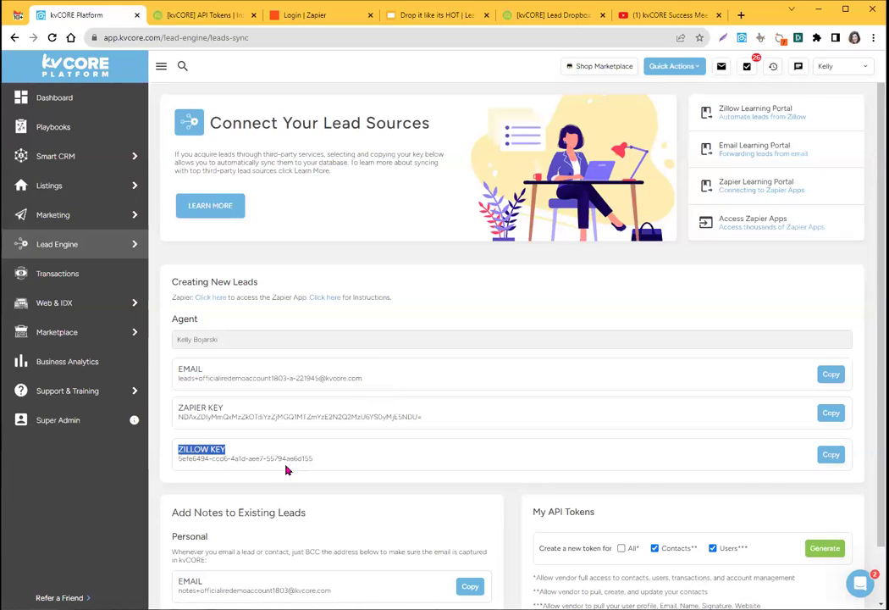
pyautogui.moveTo(423, 418); pyautogui.dragTo(173, 419)
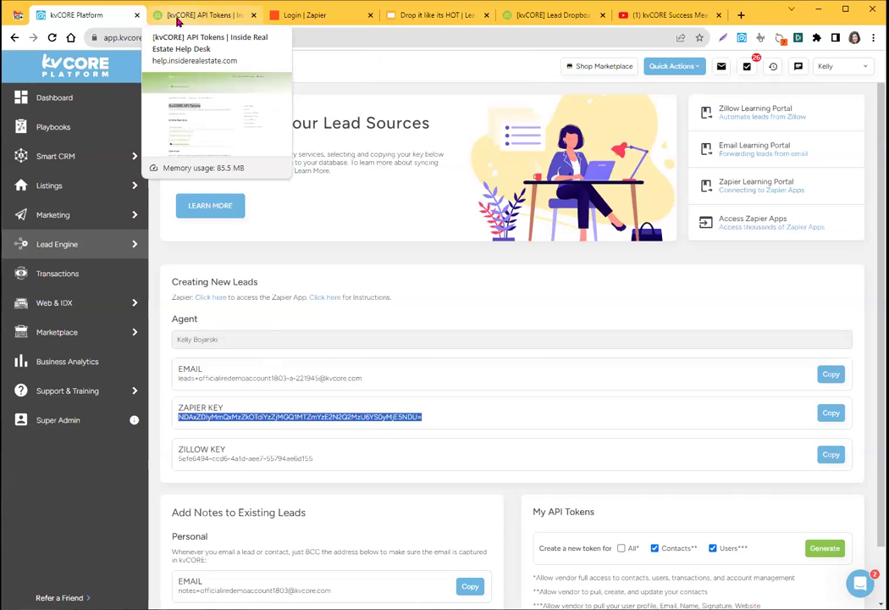
# Step: Open the Smart Campaigns list from kvCORE's marketing tools and highlight the User scope of the Buyer Nurture - 1 Year Campaign
pyautogui.click(68, 99)
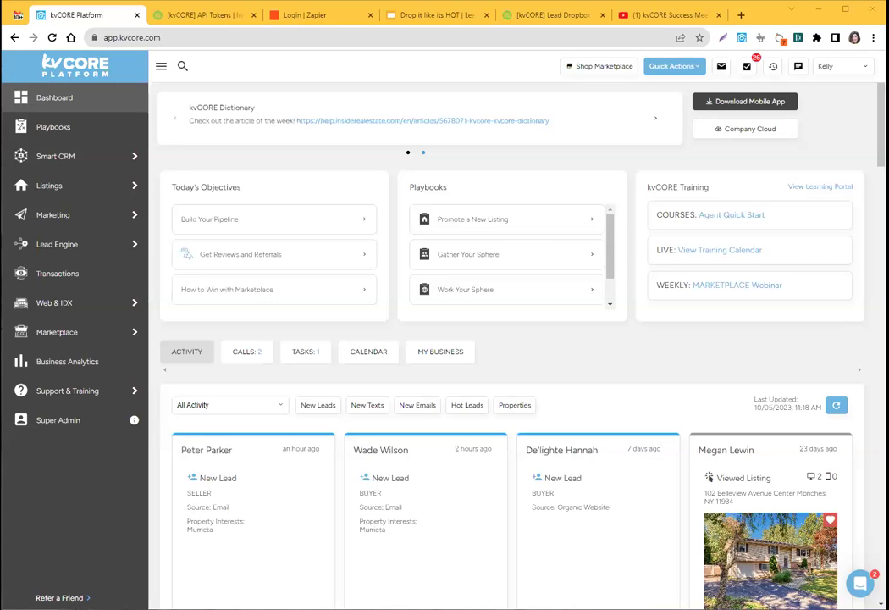
pyautogui.moveTo(72, 254)
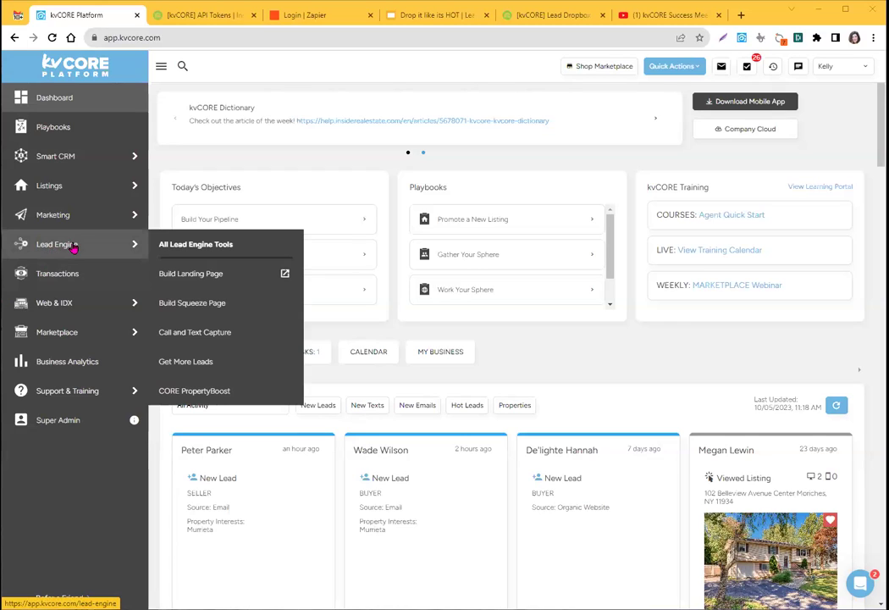
pyautogui.moveTo(48, 216)
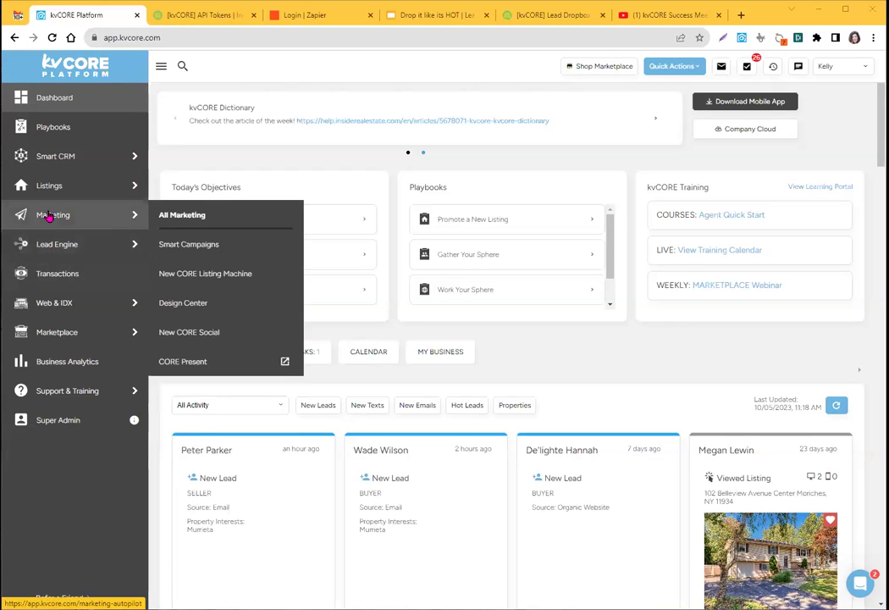
pyautogui.click(49, 217)
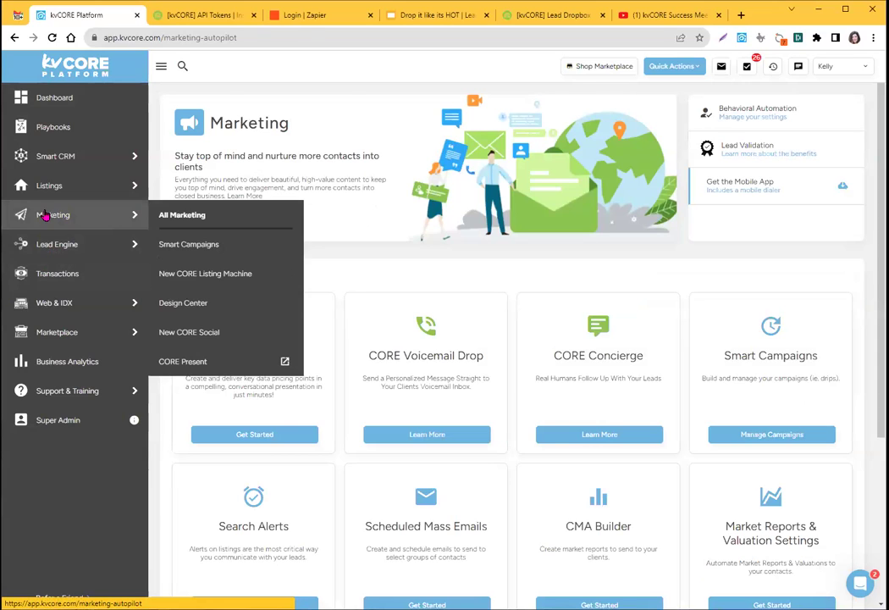
pyautogui.click(189, 245)
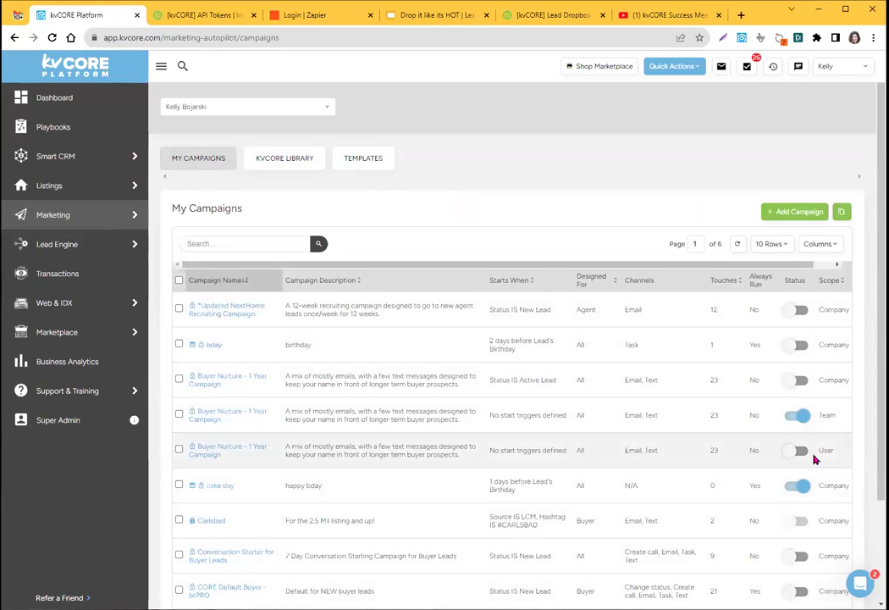
pyautogui.moveTo(815, 456); pyautogui.dragTo(842, 455)
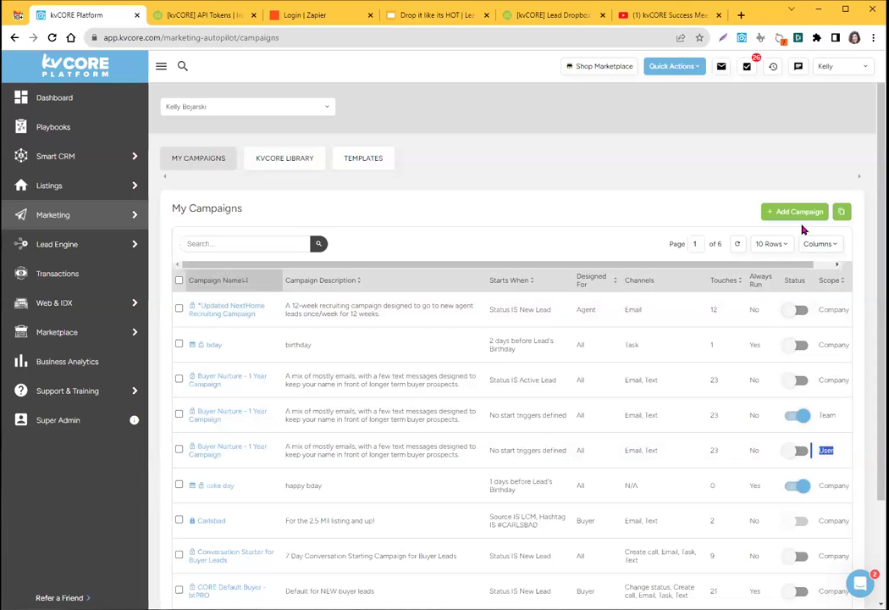
# Step: Start a new campaign, add an advanced trigger on the System Source field, and view the available source values
pyautogui.click(800, 213)
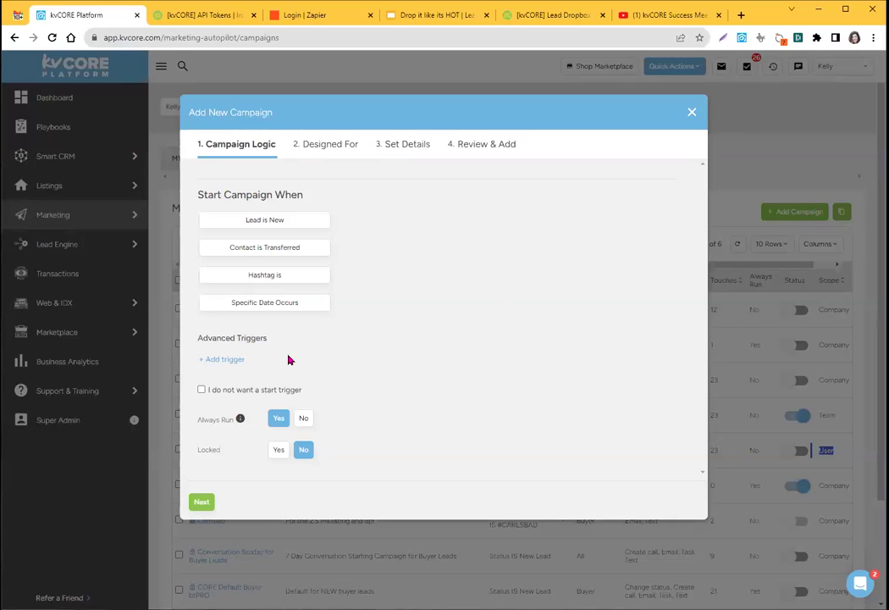
pyautogui.click(225, 360)
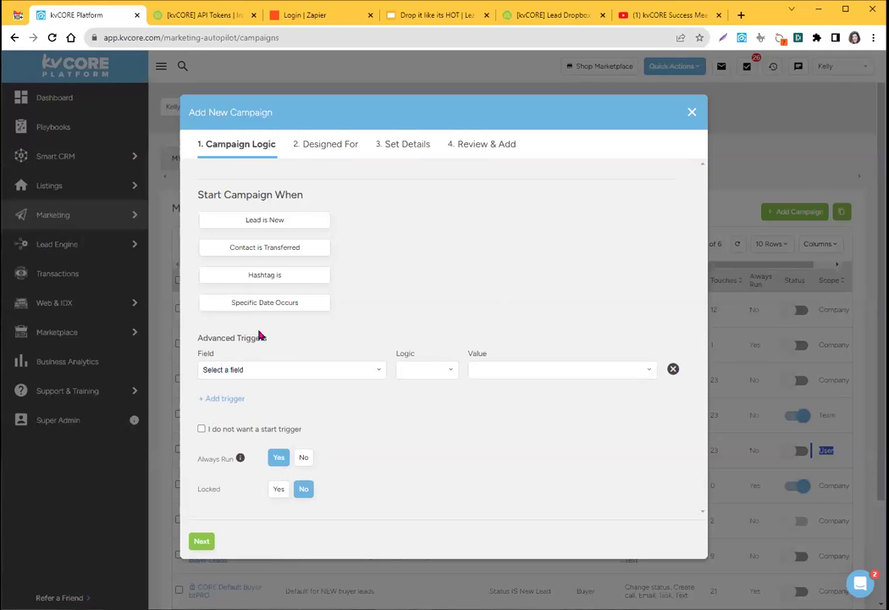
pyautogui.click(271, 373)
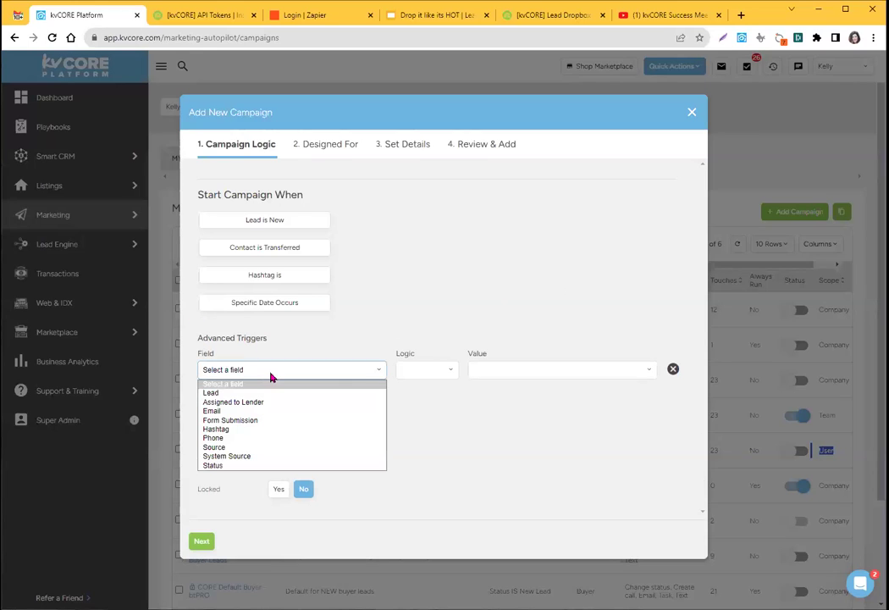
pyautogui.click(280, 459)
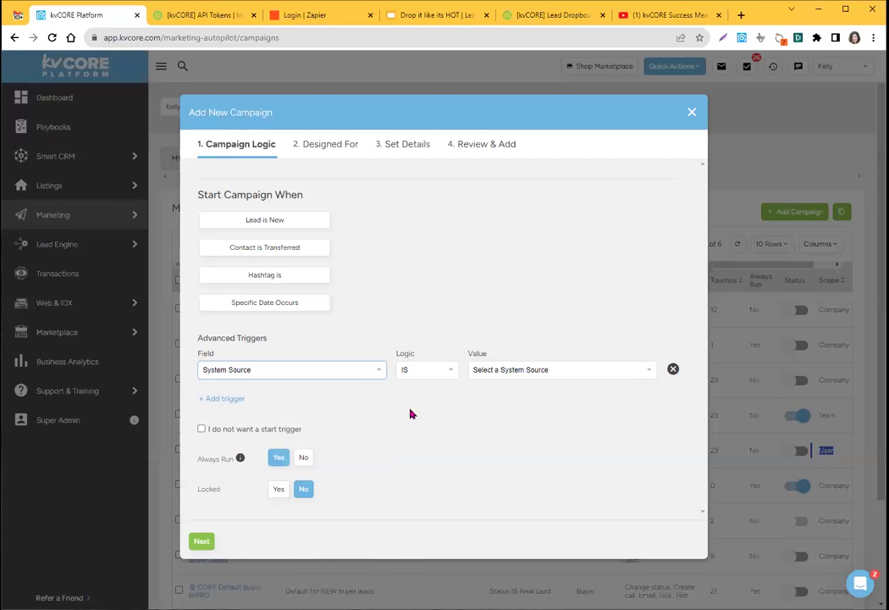
pyautogui.click(534, 374)
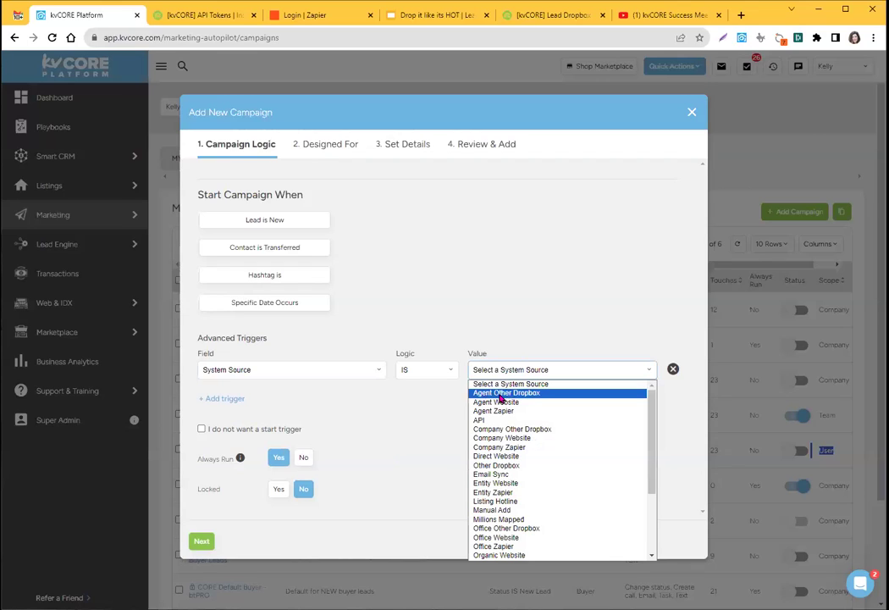
# Step: Try Source as the advanced trigger's field and bring up its value selection
pyautogui.click(307, 374)
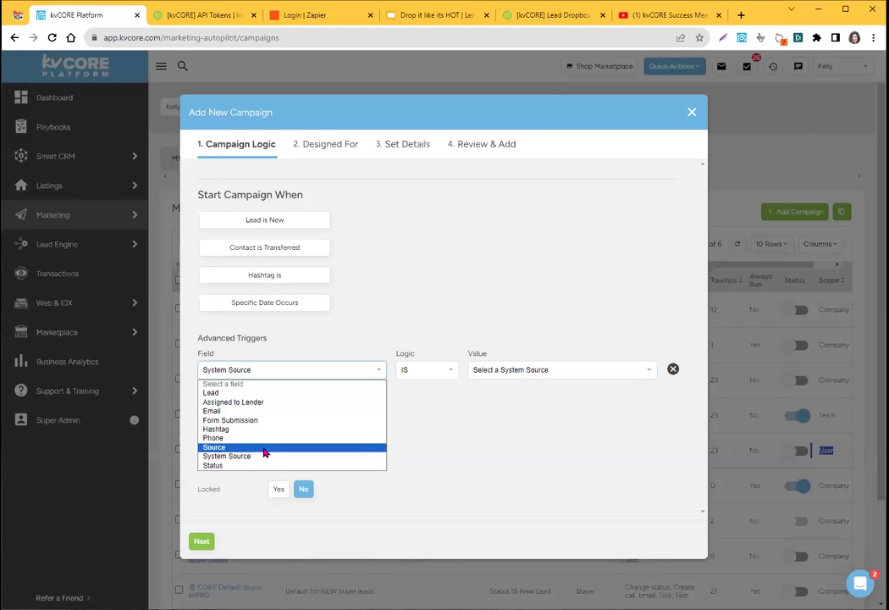
pyautogui.click(262, 447)
pyautogui.click(513, 370)
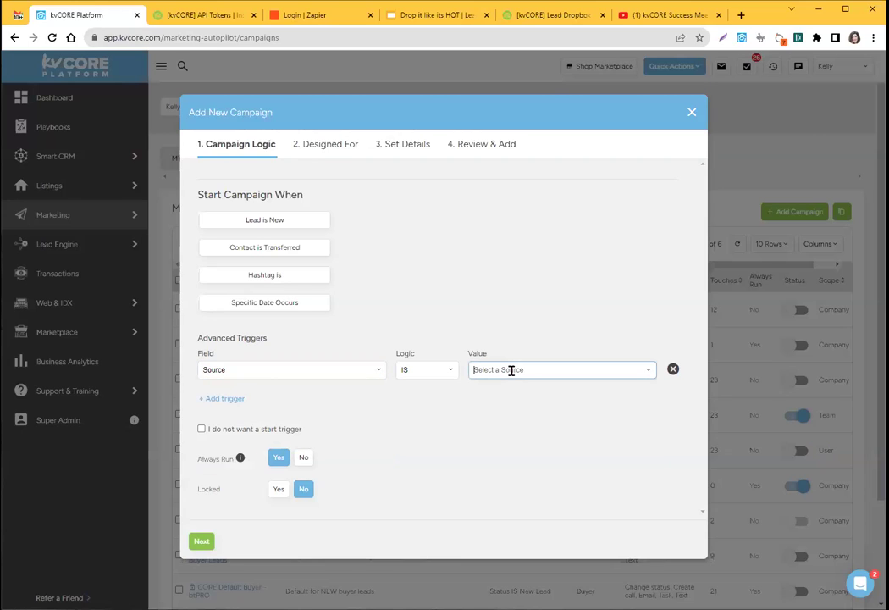
# Step: Set the start trigger to System Source IS Agent Other Dropbox and proceed to the audience stage
pyautogui.click(289, 369)
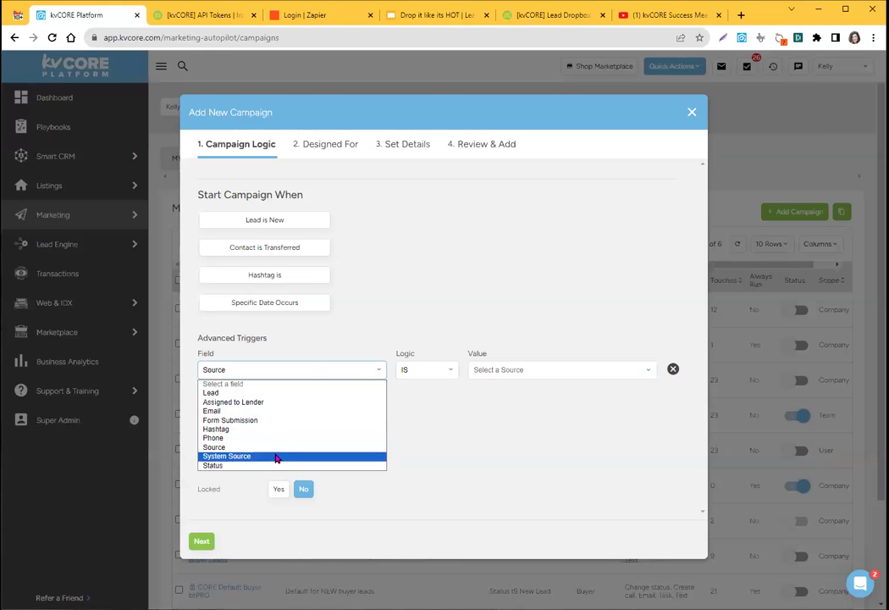
pyautogui.click(275, 456)
pyautogui.click(479, 370)
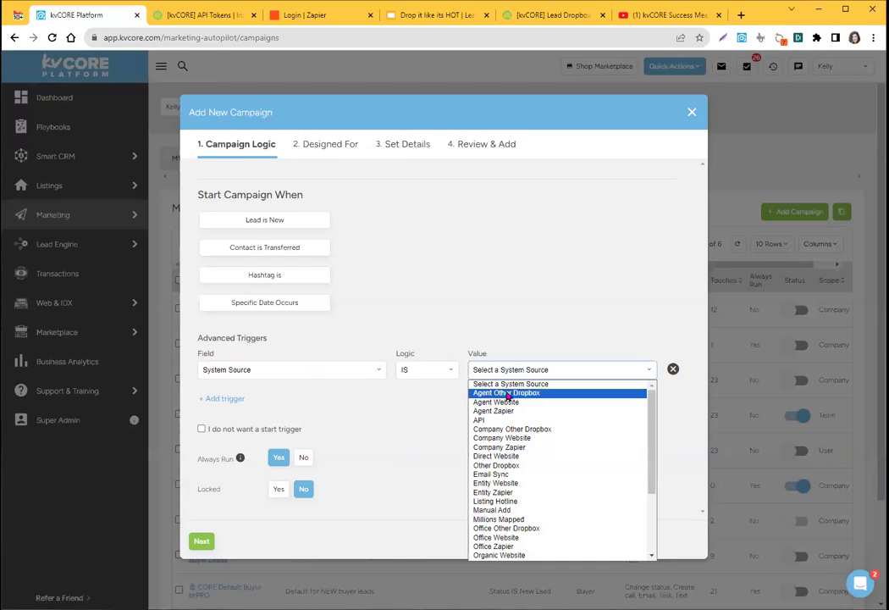
pyautogui.click(507, 394)
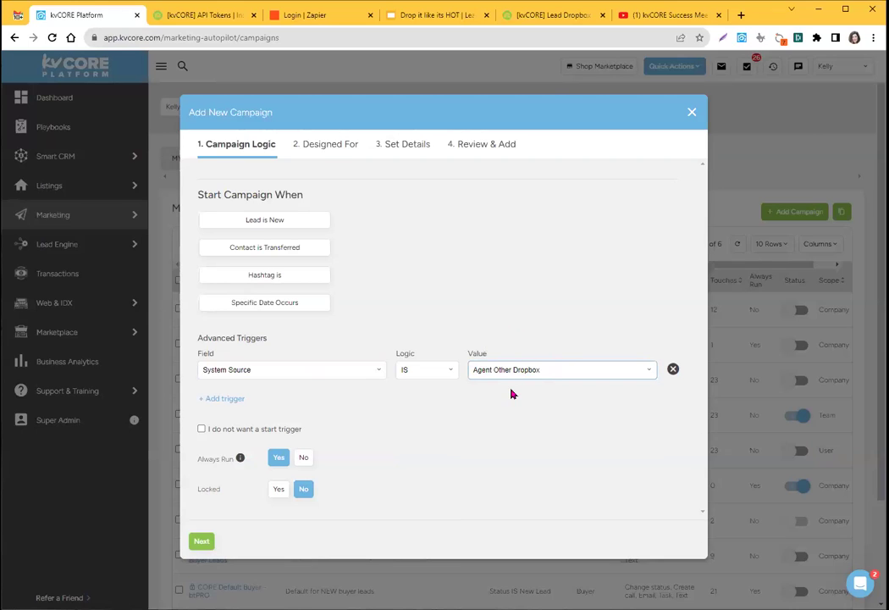
pyautogui.click(204, 546)
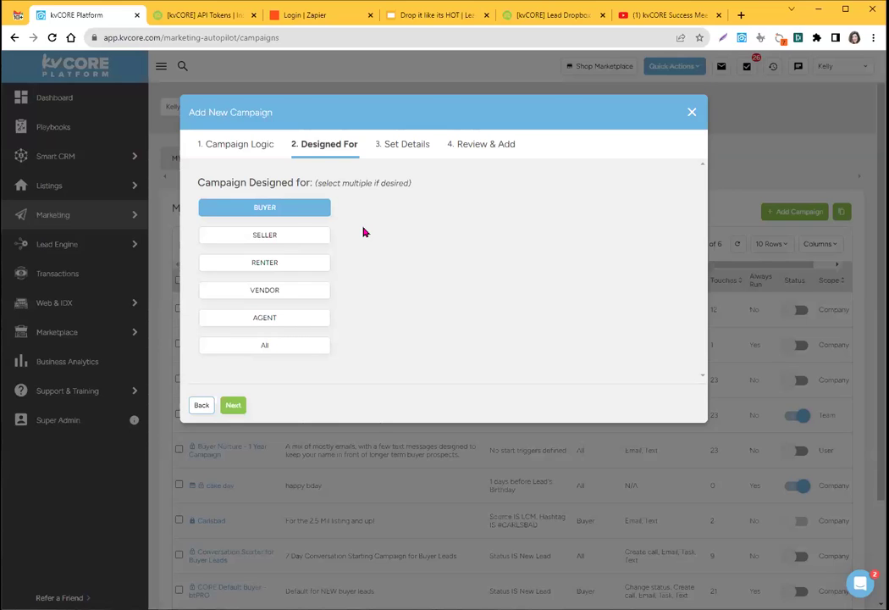
# Step: Run through the audience options, choose Buyer as the campaign's audience, and continue to the campaign details
pyautogui.click(274, 213)
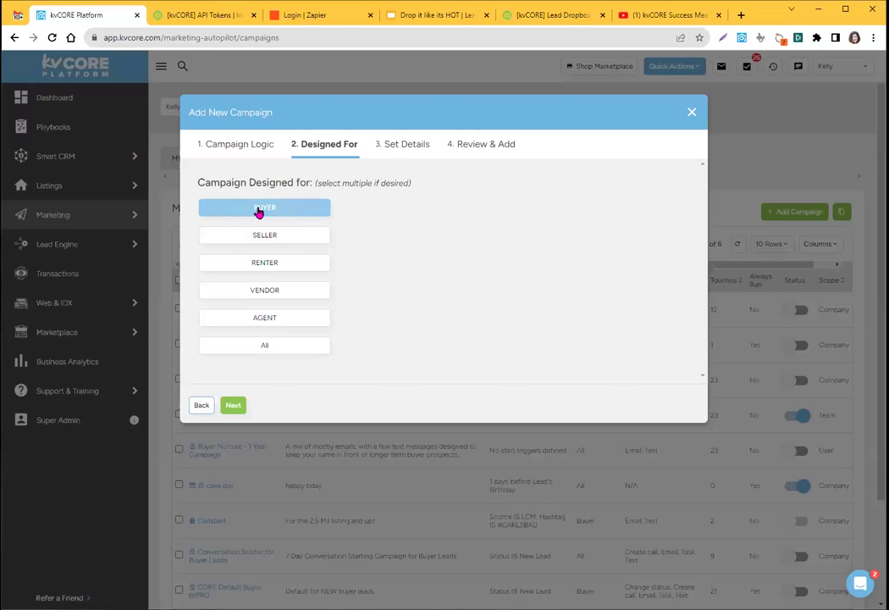
pyautogui.click(264, 236)
pyautogui.click(269, 263)
pyautogui.click(275, 292)
pyautogui.click(282, 318)
pyautogui.click(283, 351)
pyautogui.click(284, 354)
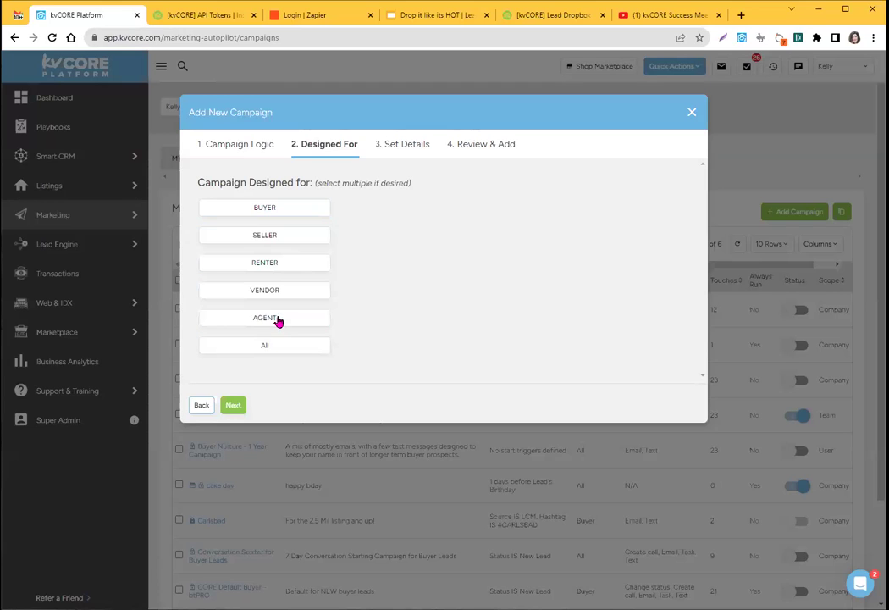
pyautogui.click(262, 209)
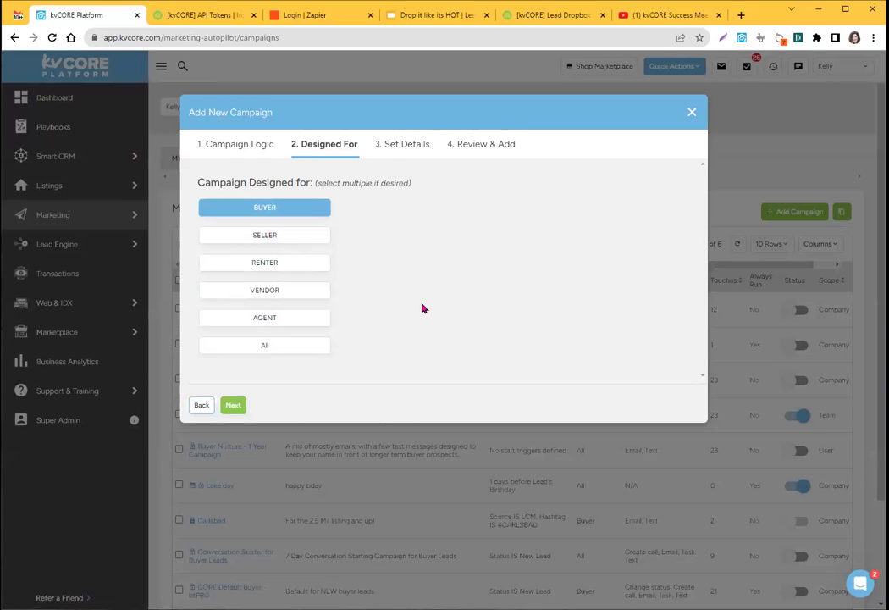
pyautogui.click(233, 404)
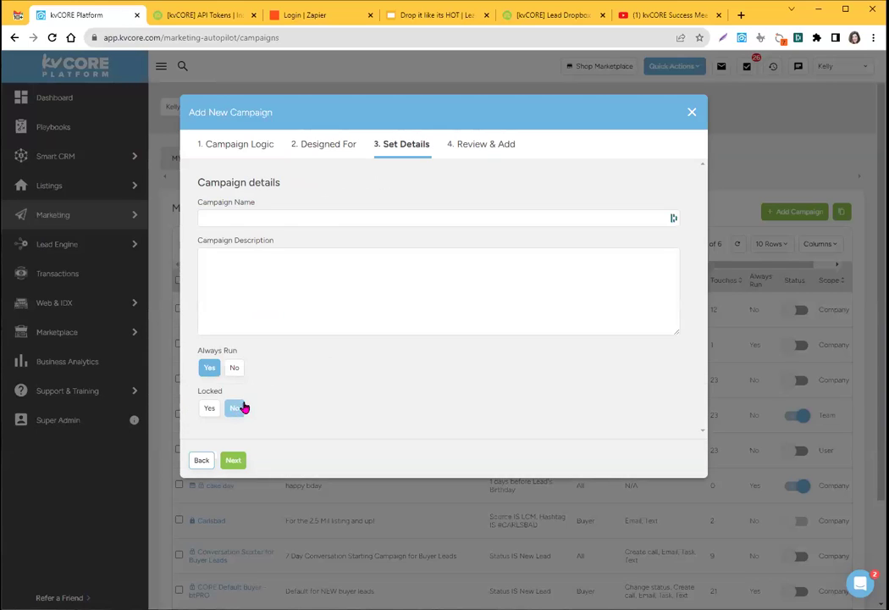
# Step: Pause the password manager's autofill on the Campaign Name field until it is turned back on
pyautogui.click(238, 216)
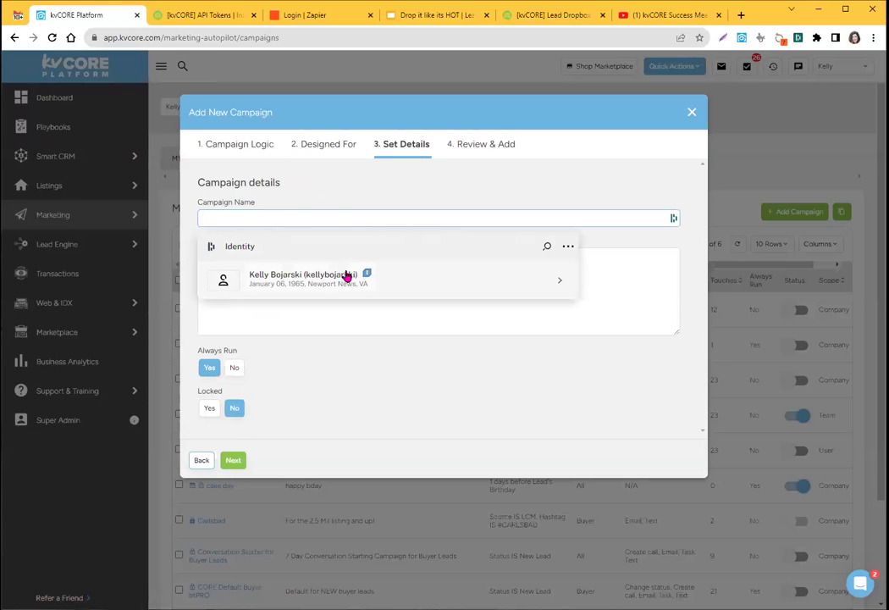
pyautogui.click(567, 246)
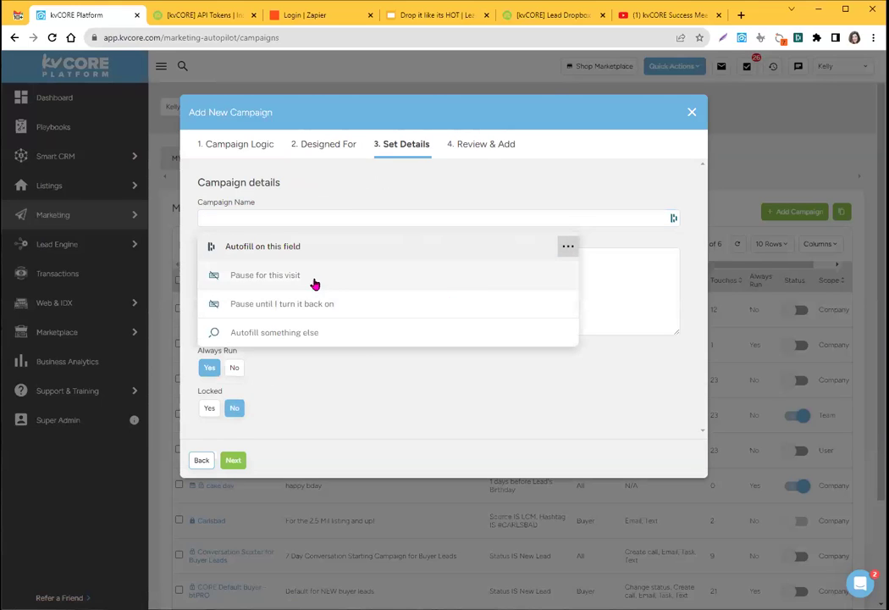
pyautogui.click(322, 305)
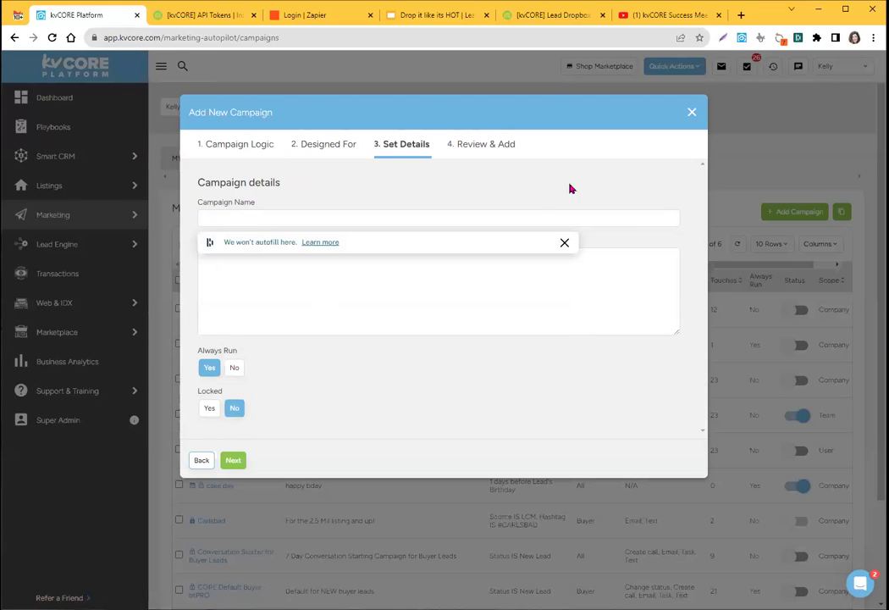
# Step: Name the campaign "kb Agent Other Dropbox Campaign"
pyautogui.click(284, 217)
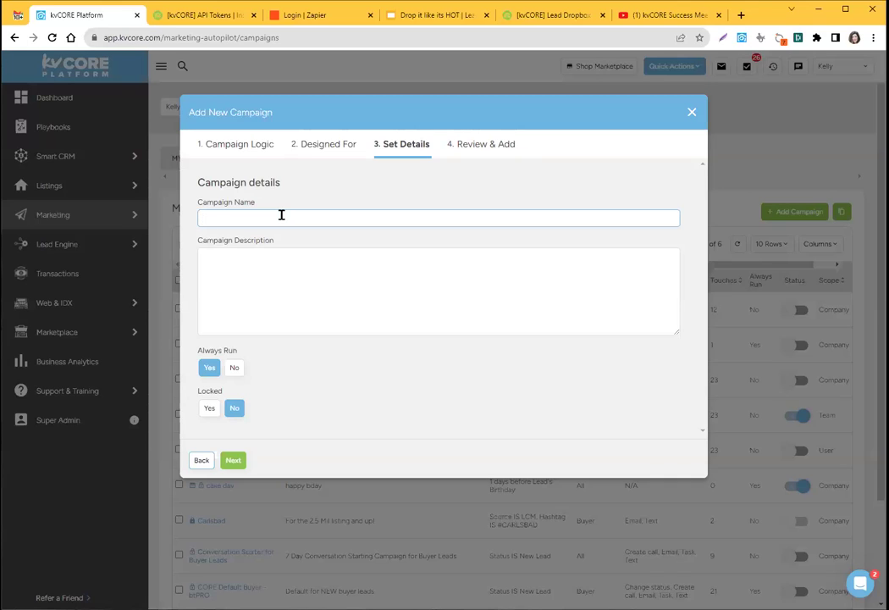
pyautogui.write('kb')
pyautogui.write('Agent Other Dropbox Campaign')
# Step: Copy the campaign name and paste it as the campaign description
pyautogui.moveTo(322, 219); pyautogui.dragTo(203, 218)
pyautogui.rightClick(222, 221)
pyautogui.click(248, 257)
pyautogui.rightClick(252, 265)
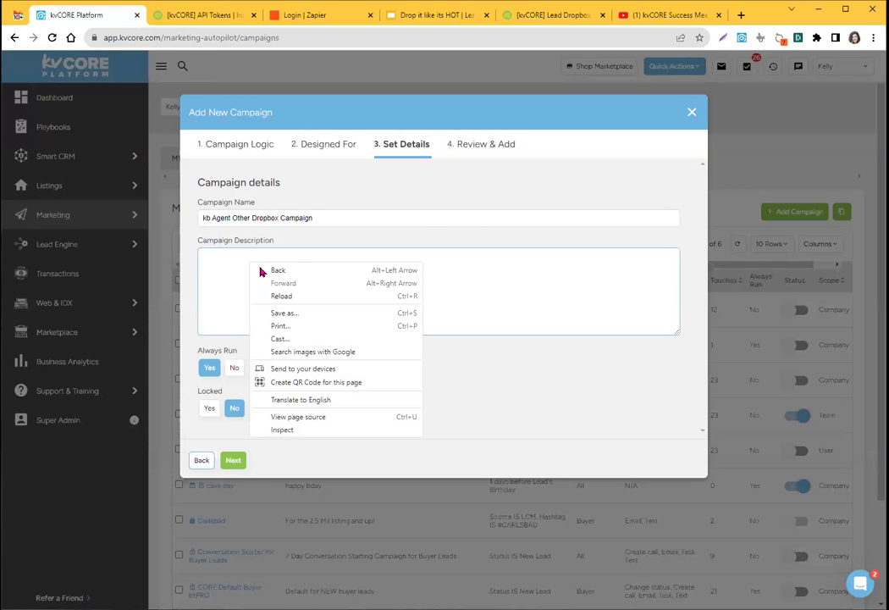
pyautogui.click(228, 260)
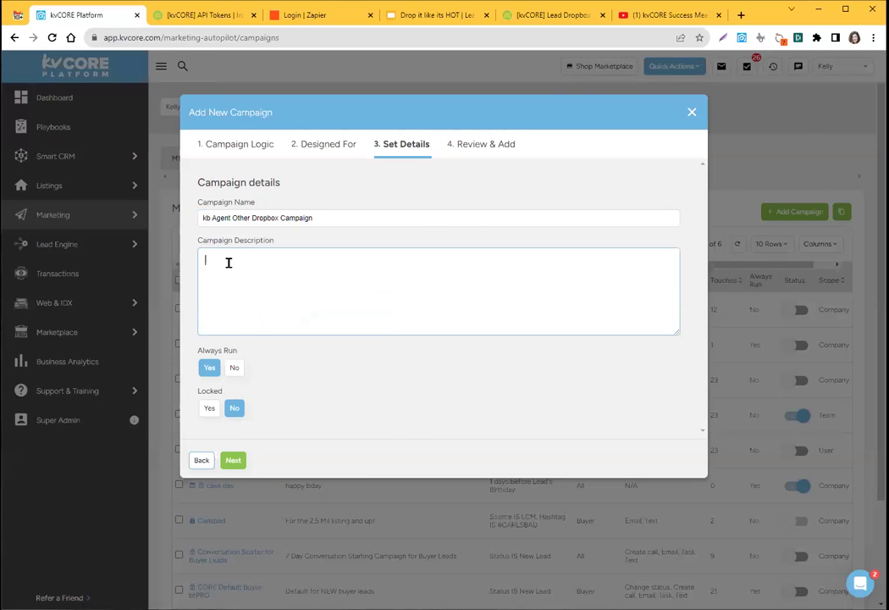
pyautogui.rightClick(234, 263)
pyautogui.click(227, 268)
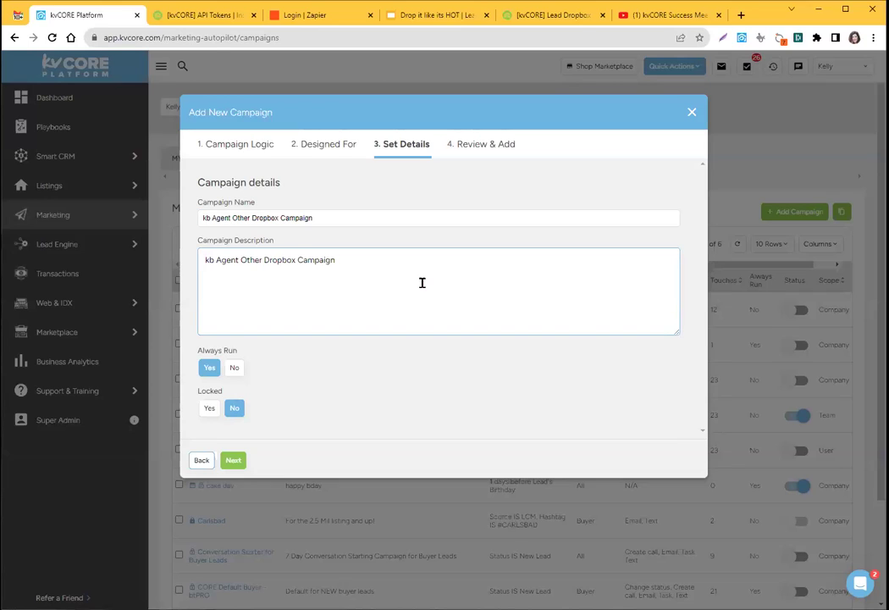
# Step: Keep Always Run set to Yes, review the campaign summary, and finish creating the campaign
pyautogui.click(209, 373)
pyautogui.click(235, 461)
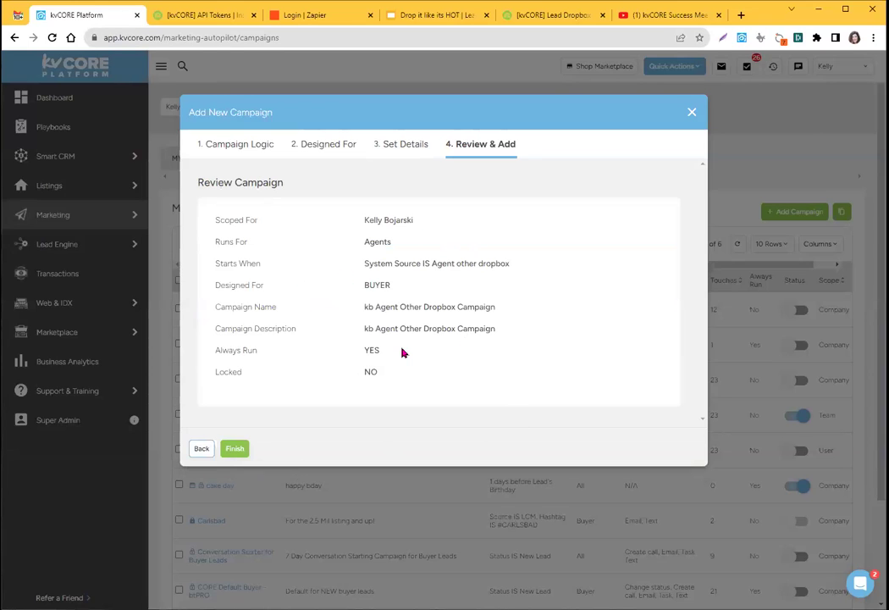
pyautogui.click(235, 449)
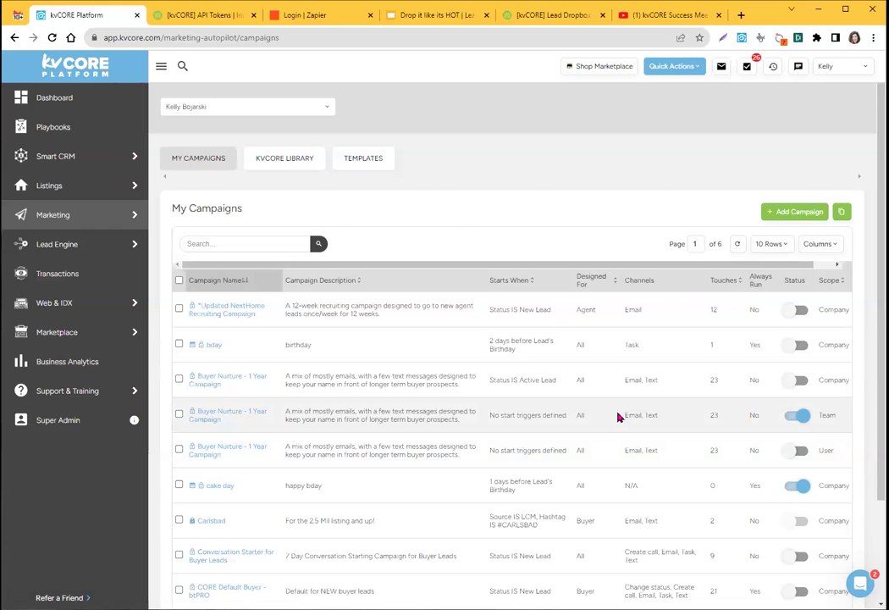
# Step: View the bday campaign's details and return to the list of campaigns
pyautogui.click(214, 345)
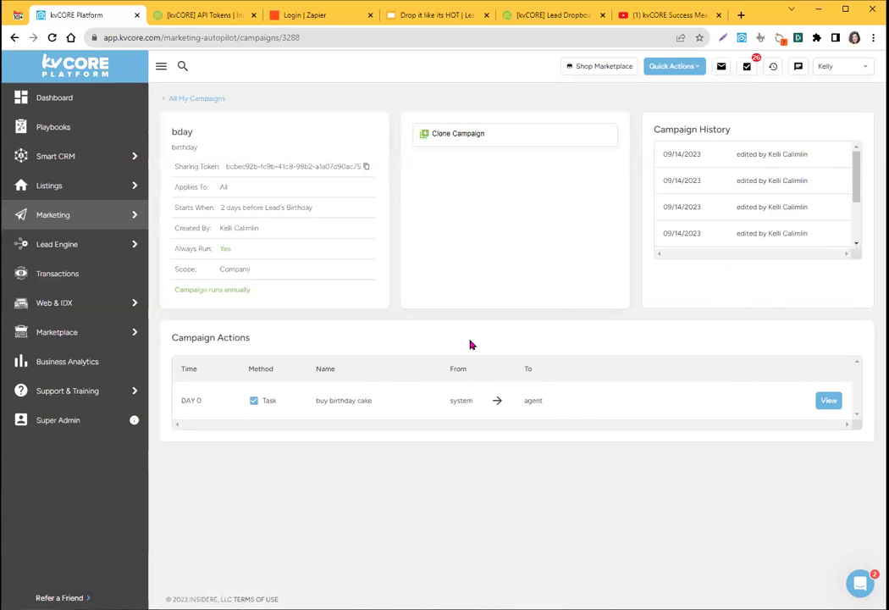
pyautogui.click(173, 99)
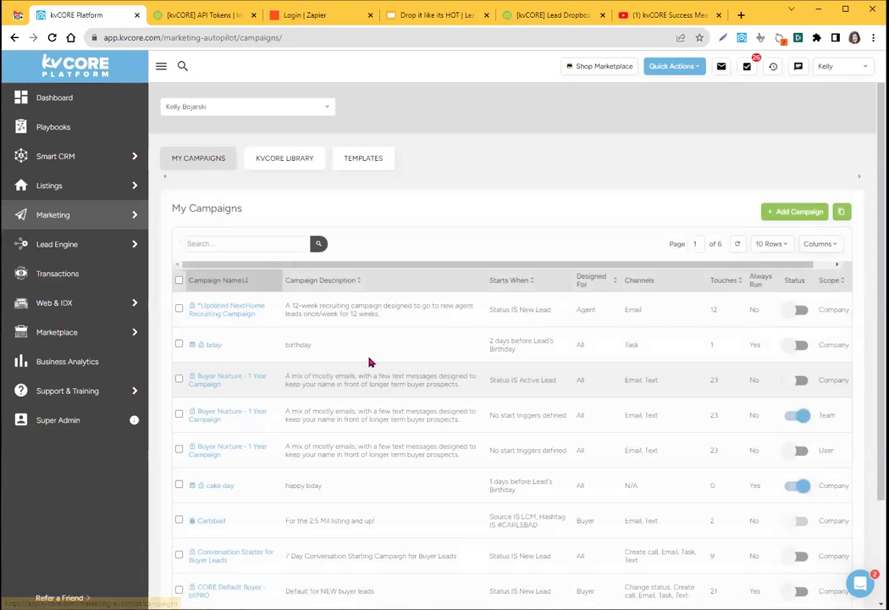
# Step: Search the campaigns for "kb" and open the kb Agent Other Dropbox Campaign
pyautogui.click(250, 237)
pyautogui.write('kb')
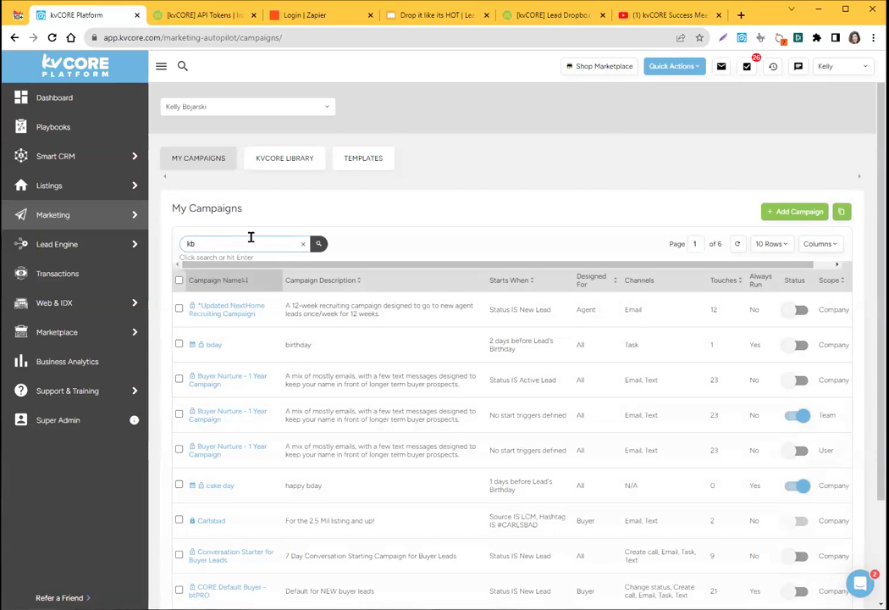
pyautogui.click(319, 244)
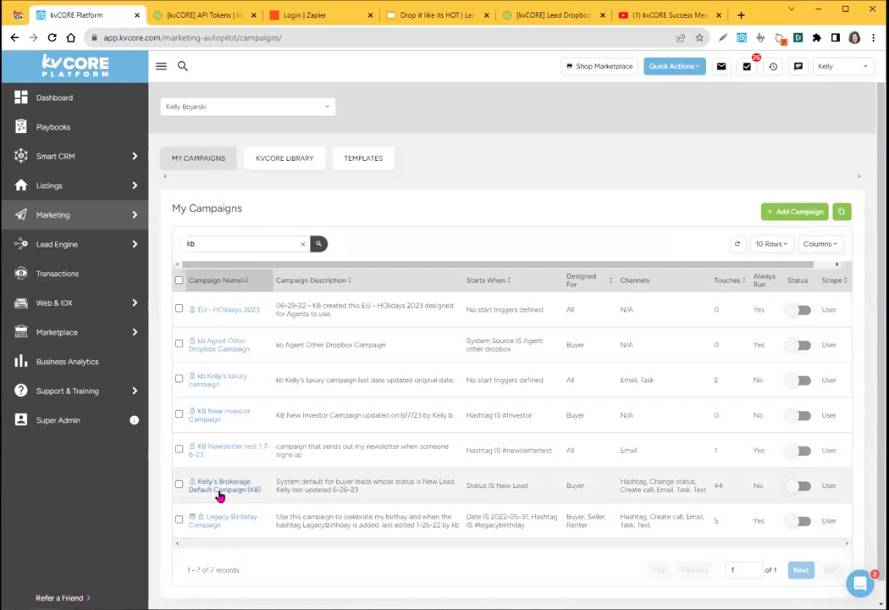
pyautogui.click(217, 346)
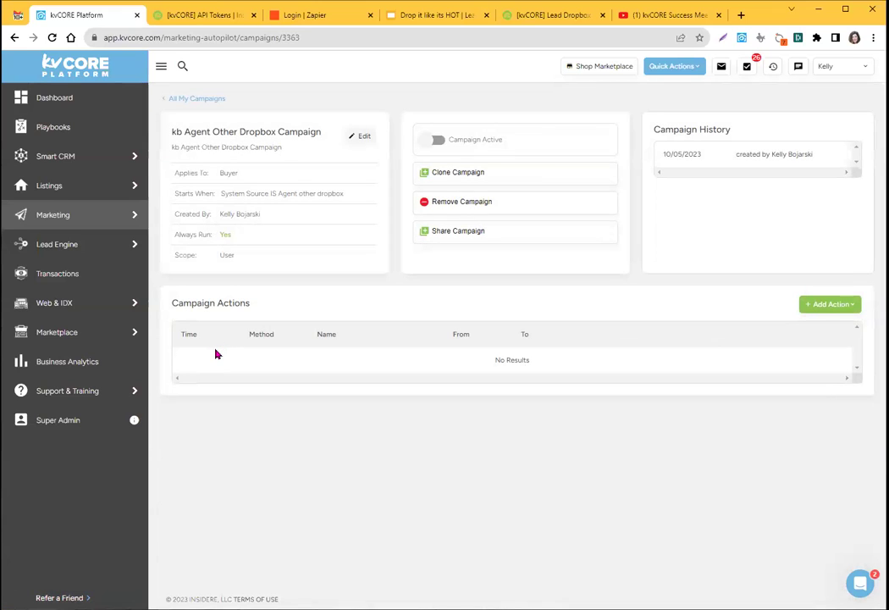
# Step: Start adding a Task action to the campaign and place the cursor in its content field
pyautogui.click(823, 311)
pyautogui.click(819, 307)
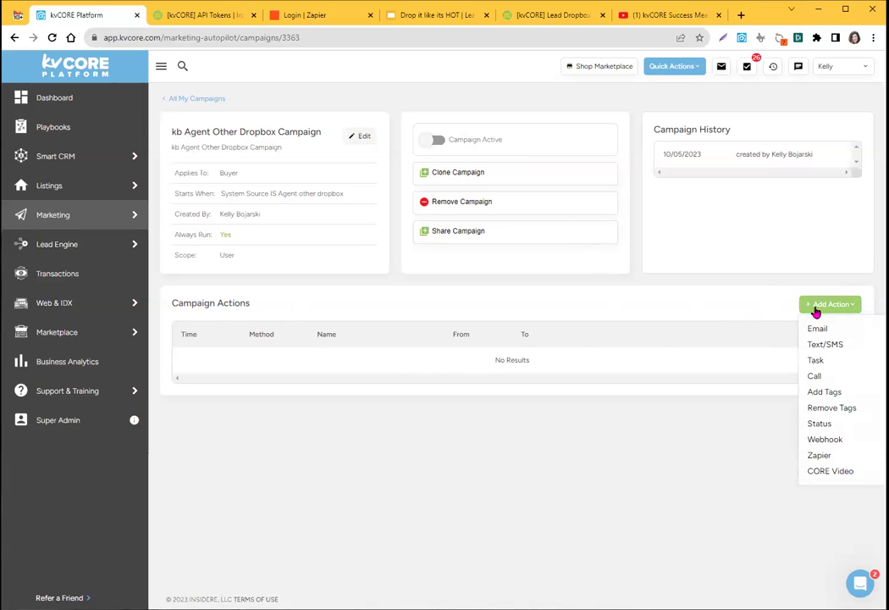
pyautogui.click(815, 360)
pyautogui.click(264, 473)
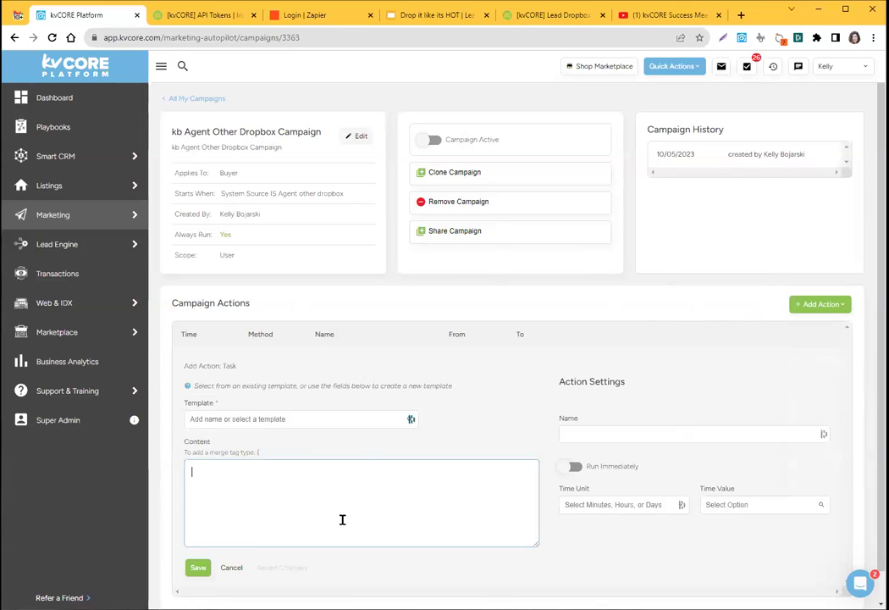
# Step: Leave the campaign for the dashboard and open the Bulk Lead Import page of the Lead Engine
pyautogui.click(45, 98)
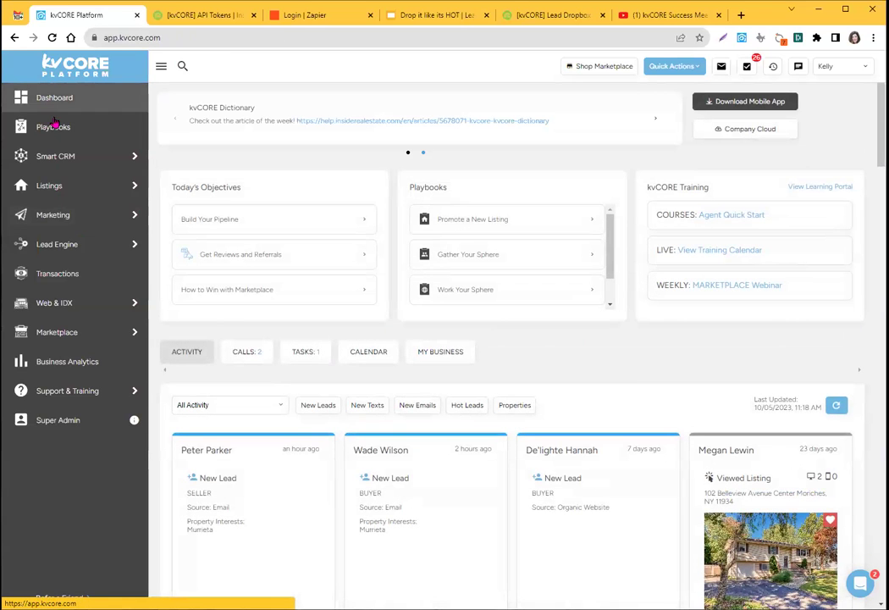
pyautogui.moveTo(76, 243)
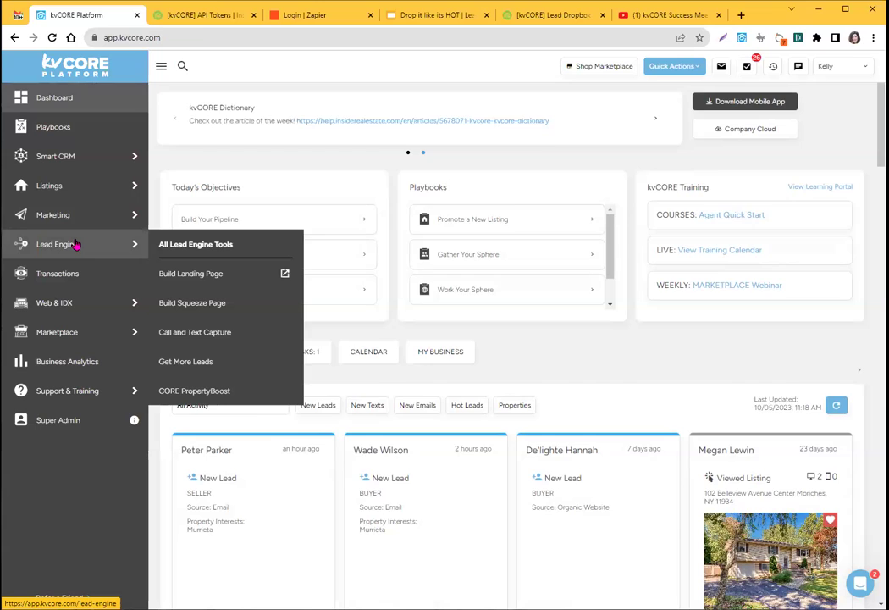
pyautogui.click(75, 244)
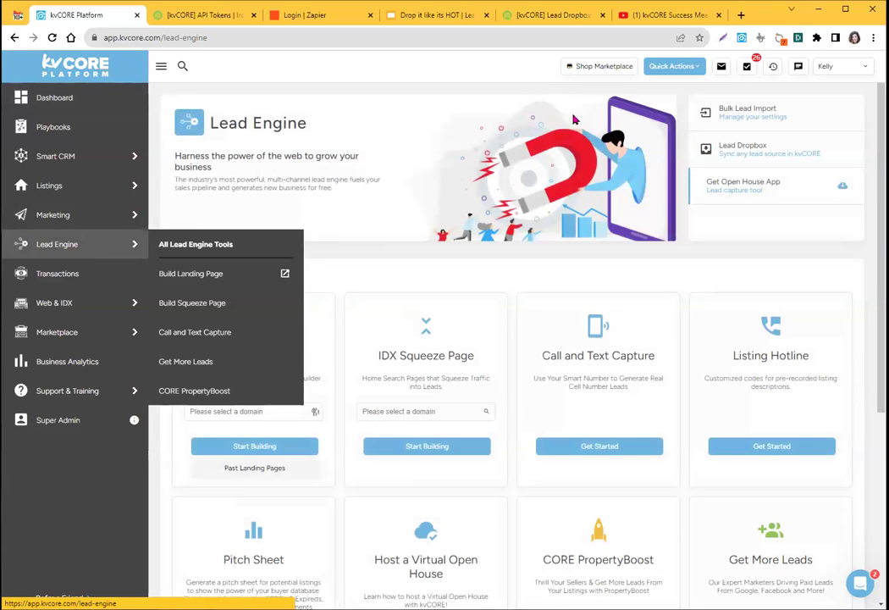
pyautogui.click(749, 112)
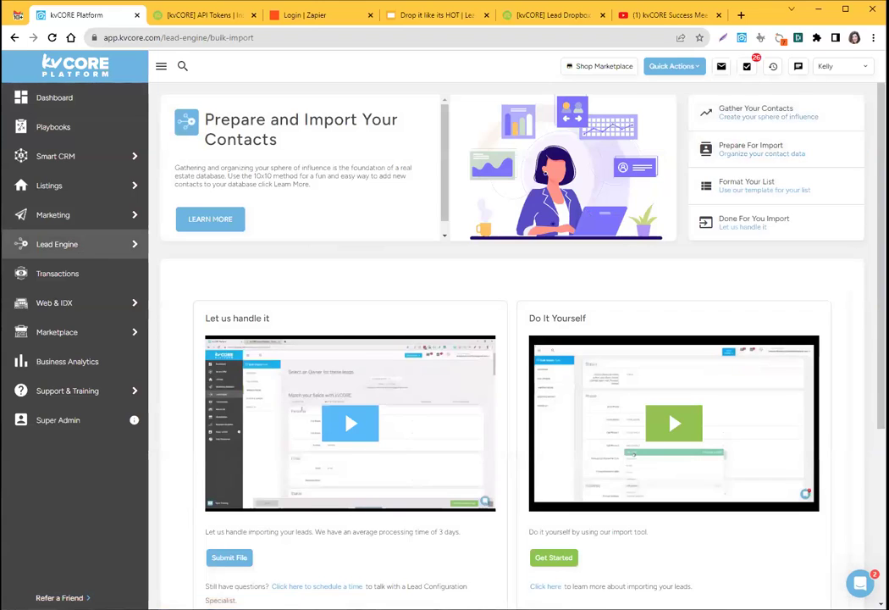
# Step: View the scheduling page for talking with a Lead Configuration Specialist and close it to return to the bulk import page
pyautogui.scroll(-3, 271, 172)
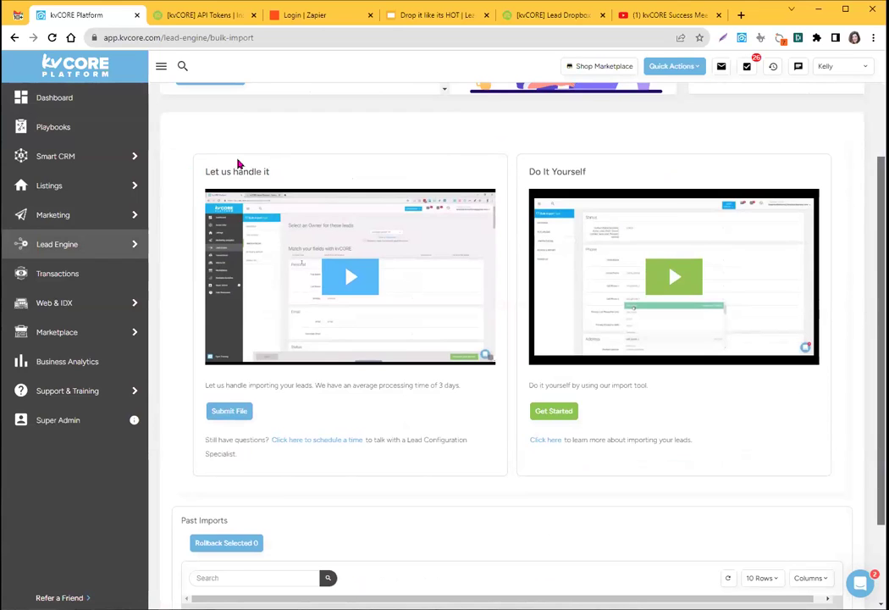
pyautogui.click(238, 413)
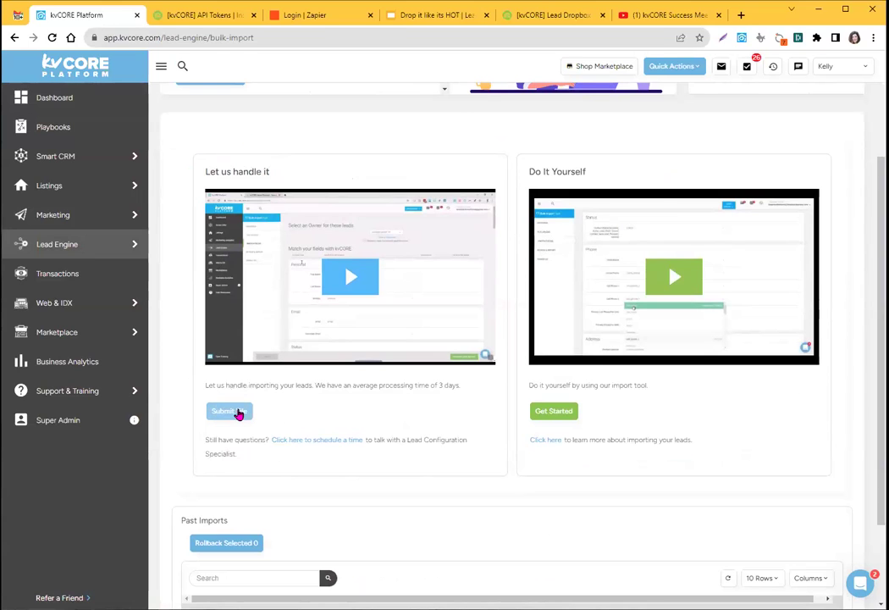
pyautogui.click(310, 444)
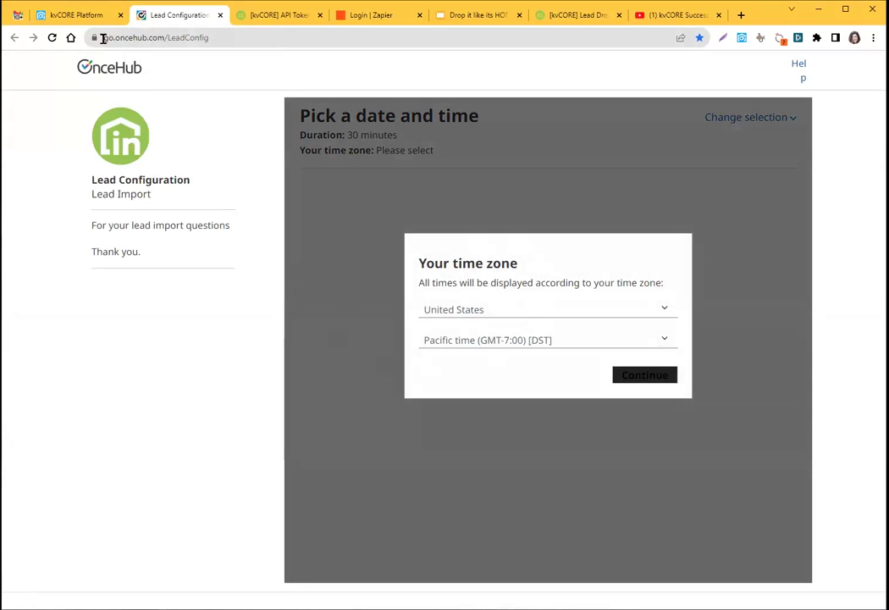
pyautogui.click(219, 18)
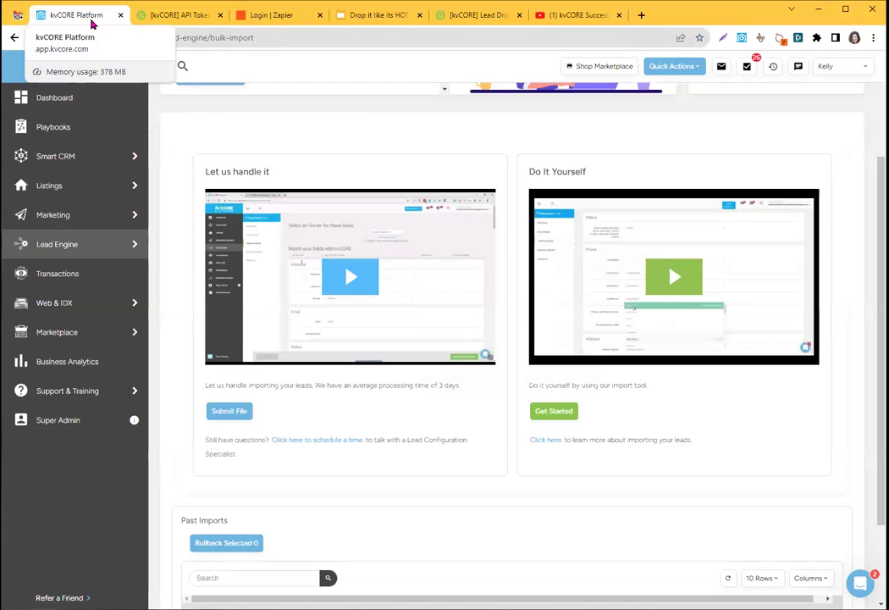
# Step: Show the help article on known import sources for lead dropbox emails and return to kvCORE
pyautogui.click(483, 16)
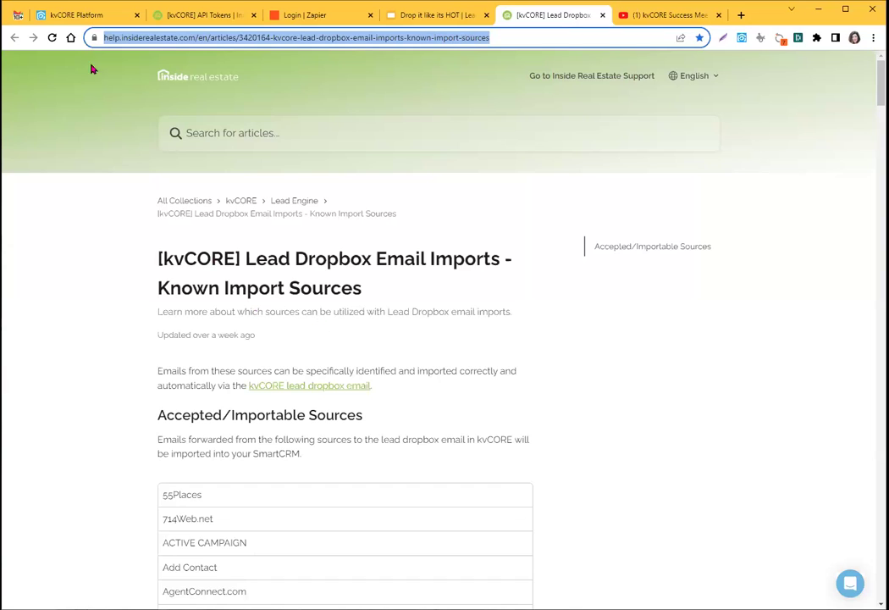
pyautogui.moveTo(75, 15)
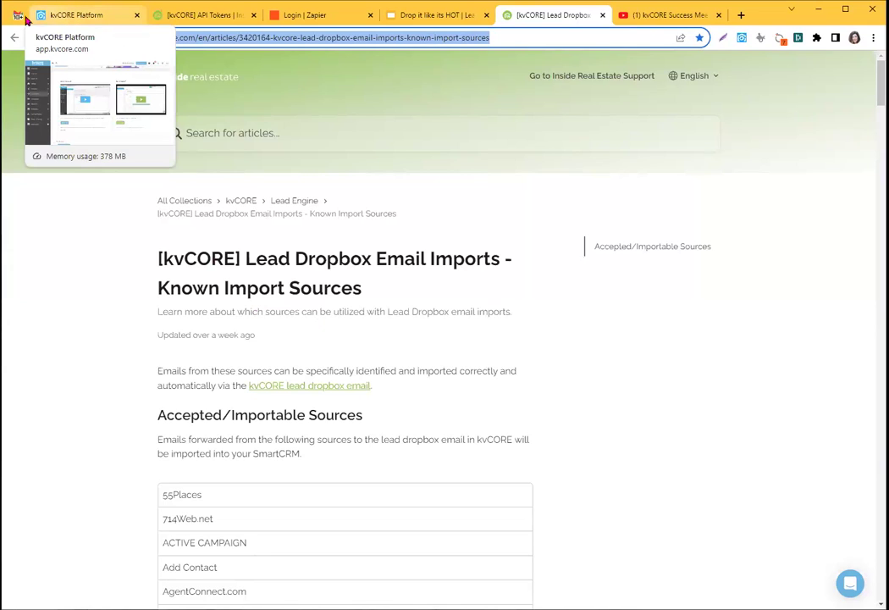
pyautogui.click(80, 14)
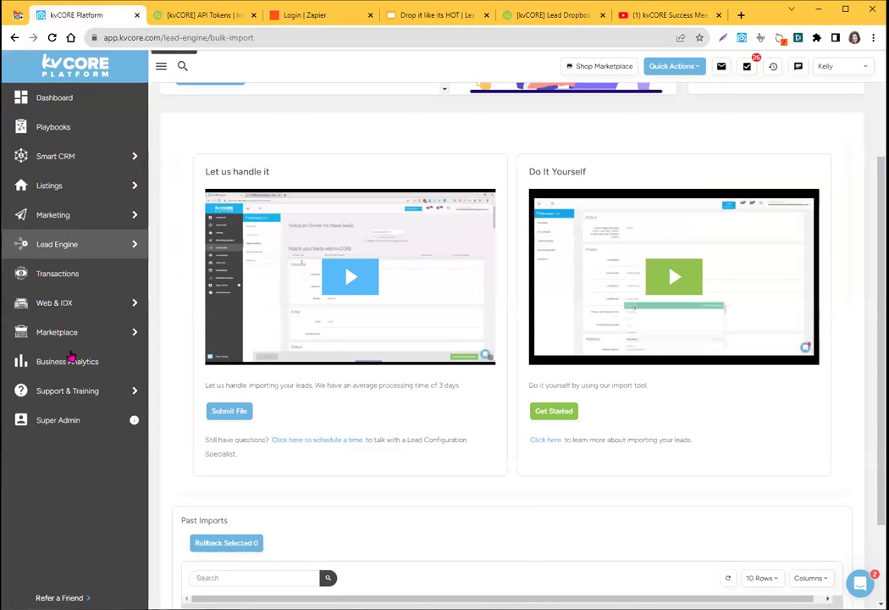
# Step: Open the kvCORE Marketplace, search its products for "done for you" and check the Done For You offering
pyautogui.moveTo(44, 338)
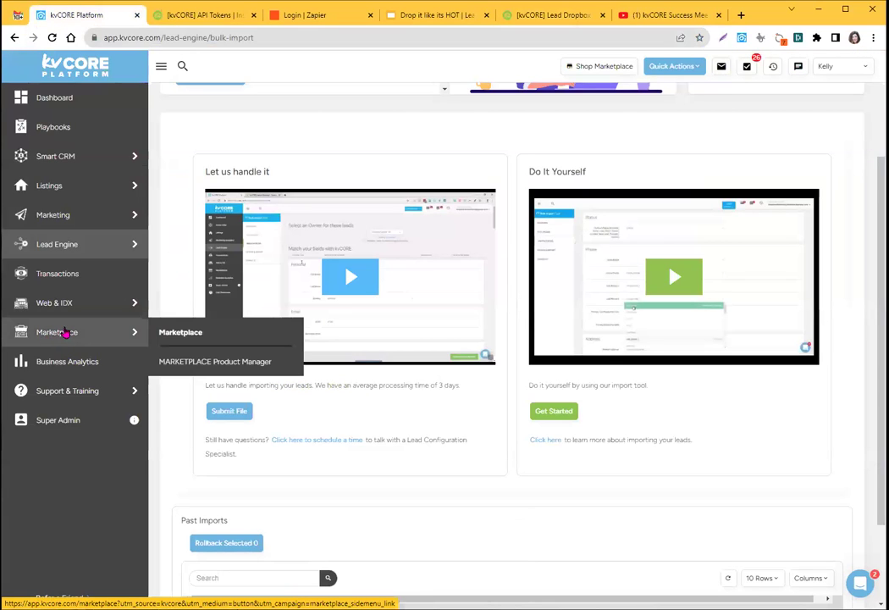
pyautogui.click(66, 333)
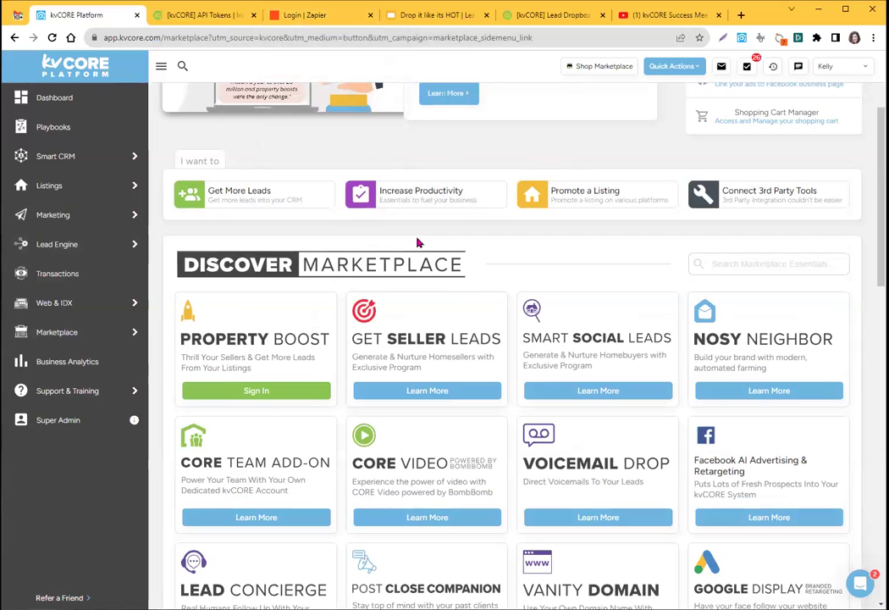
pyautogui.click(754, 263)
pyautogui.write('done for you')
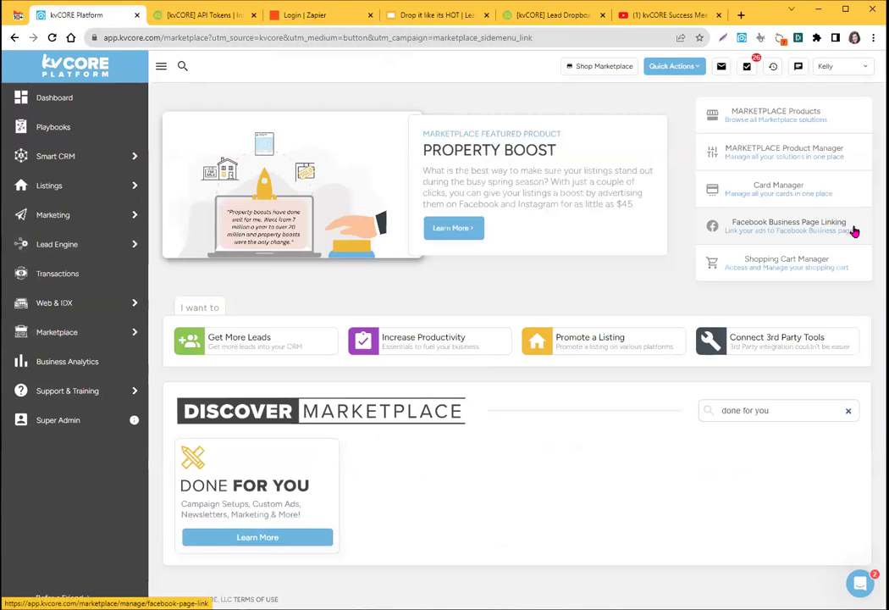
pyautogui.click(254, 538)
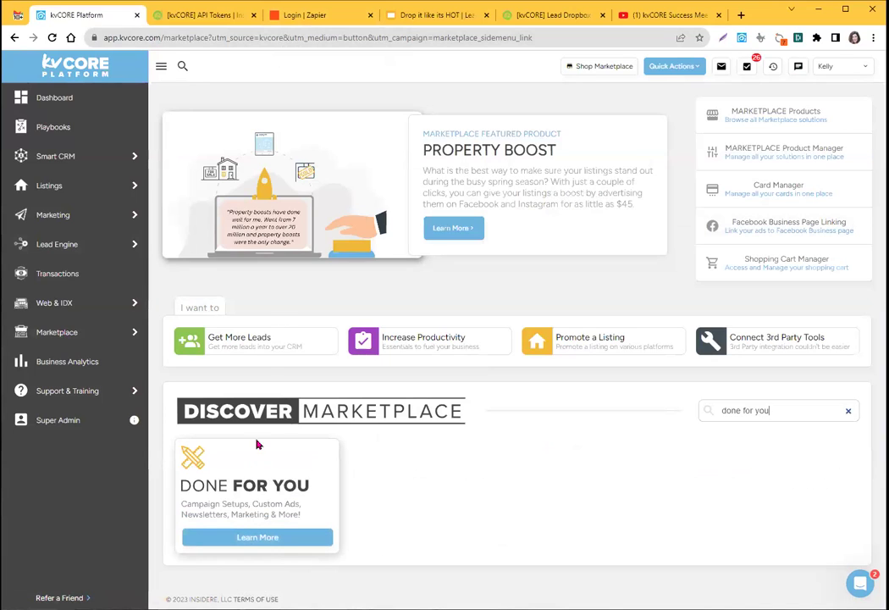
# Step: Switch to YouTube and search for "success meetup zapier"
pyautogui.click(667, 16)
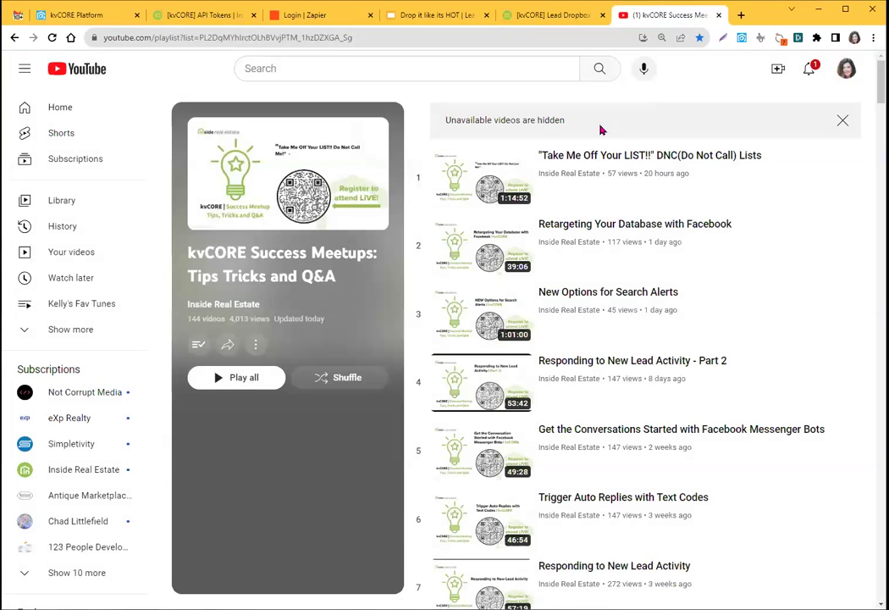
pyautogui.click(350, 68)
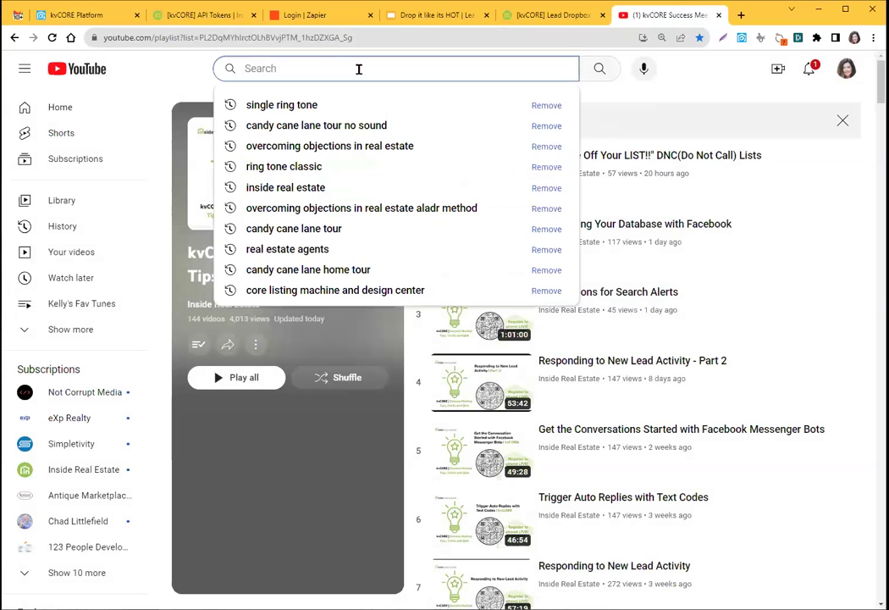
pyautogui.write('success m')
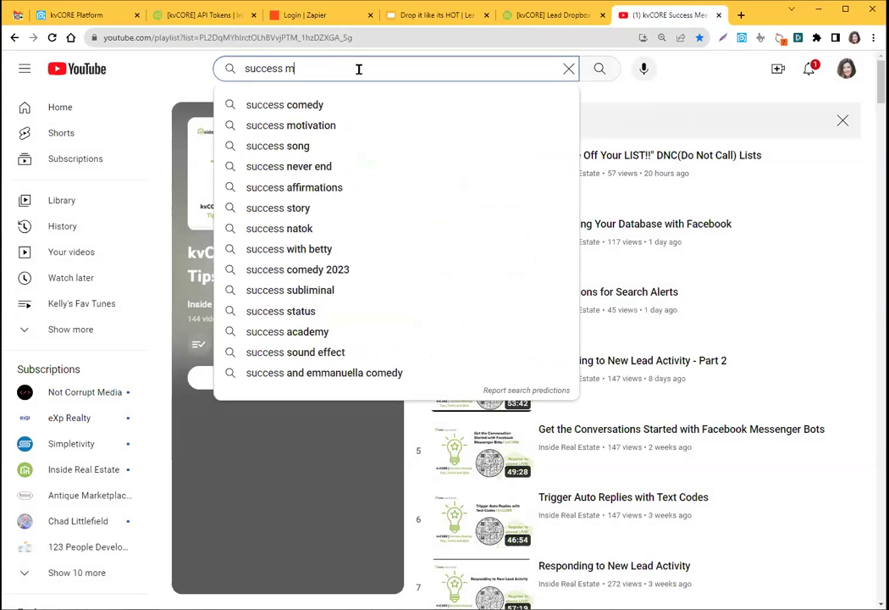
pyautogui.write('eetup zapie')
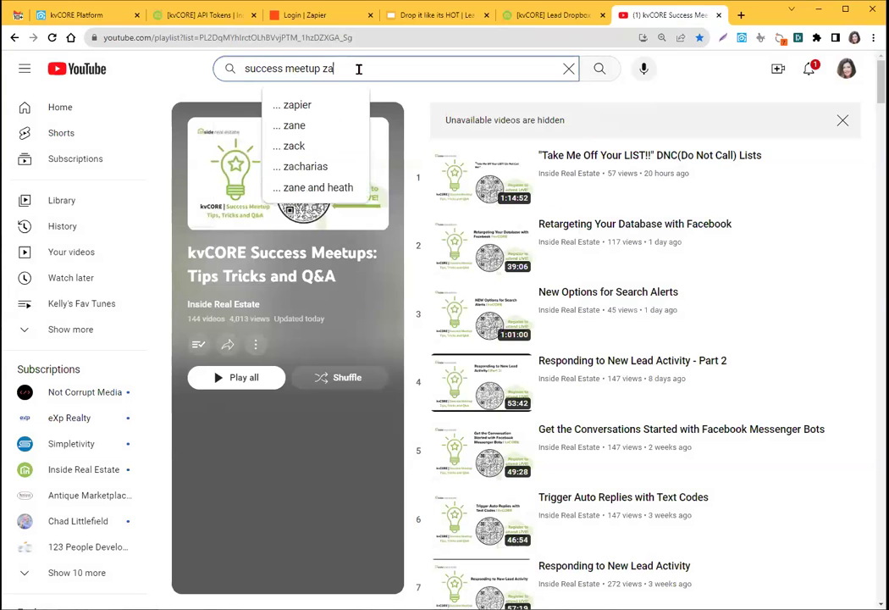
pyautogui.write('r')
pyautogui.press('Return')
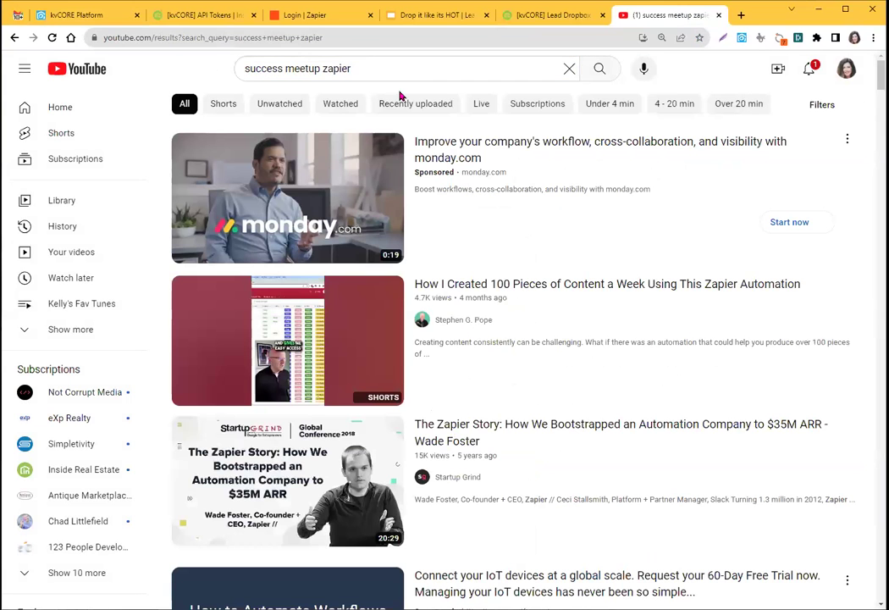
# Step: Look through the YouTube results for a kvCORE Success Meetup video about Zapier, and clear the search text
pyautogui.scroll(-15, 476, 356)
pyautogui.scroll(11, 476, 358)
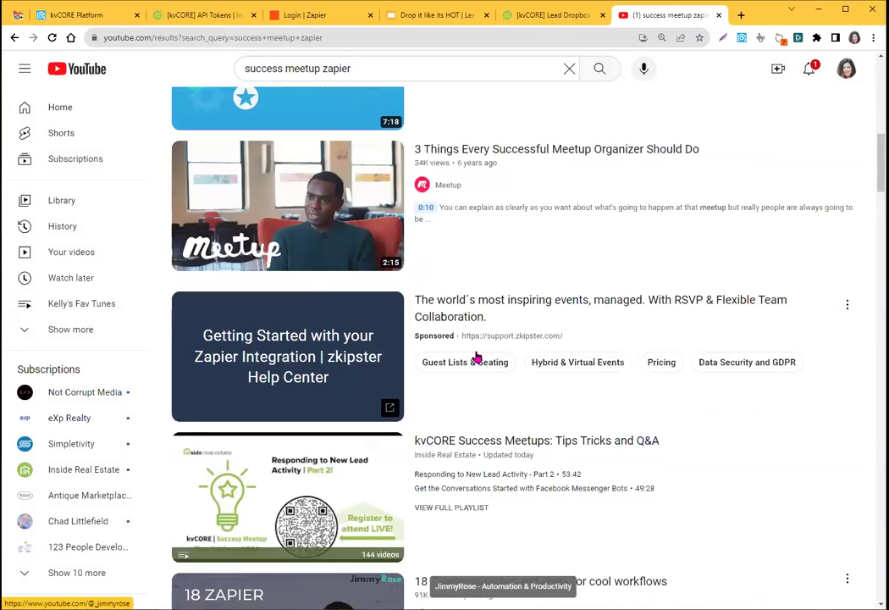
pyautogui.scroll(3, 476, 357)
pyautogui.scroll(-10, 476, 357)
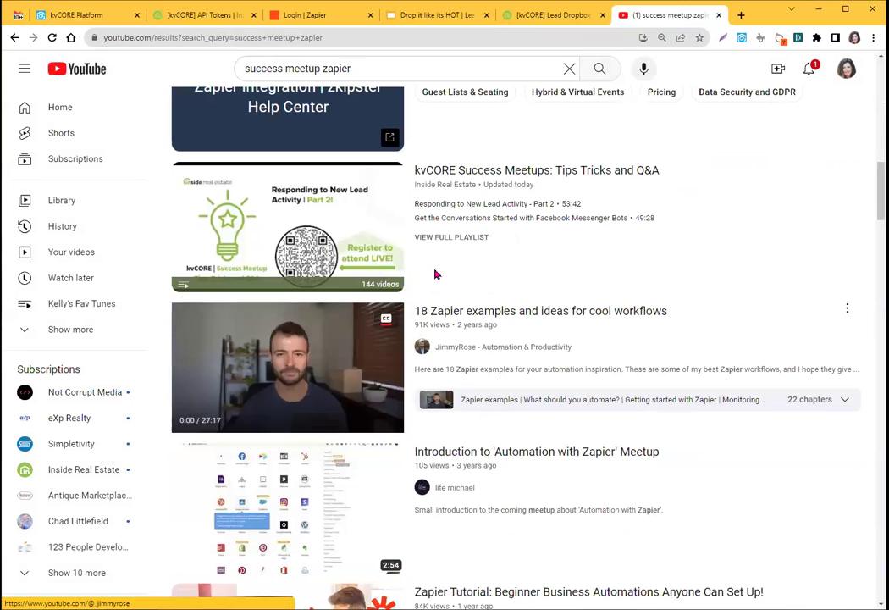
pyautogui.moveTo(526, 337)
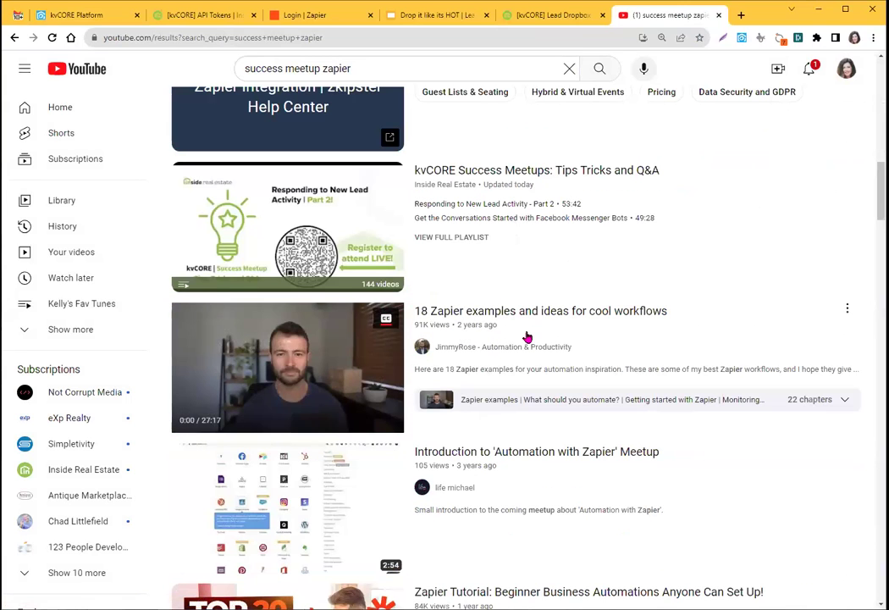
pyautogui.scroll(-5, 526, 337)
pyautogui.scroll(5, 526, 337)
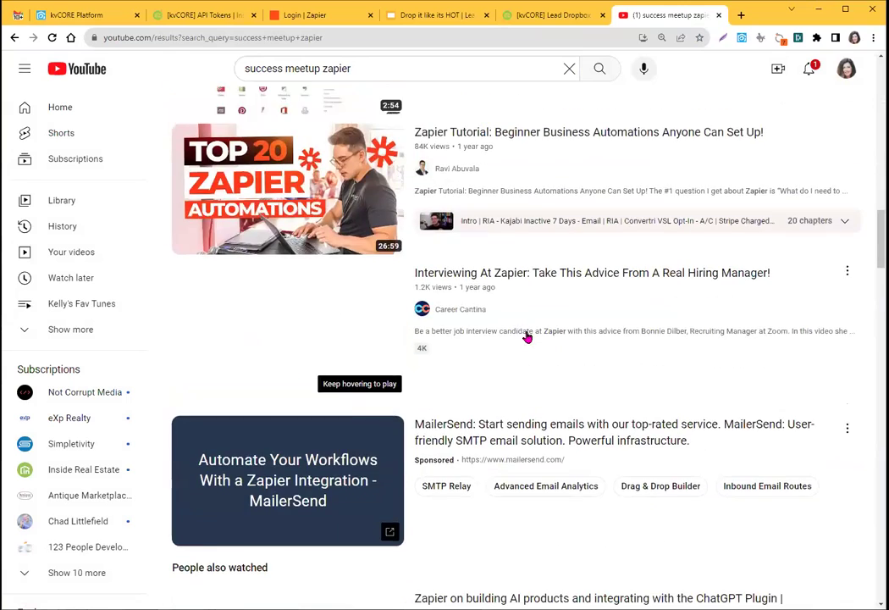
pyautogui.scroll(10, 507, 282)
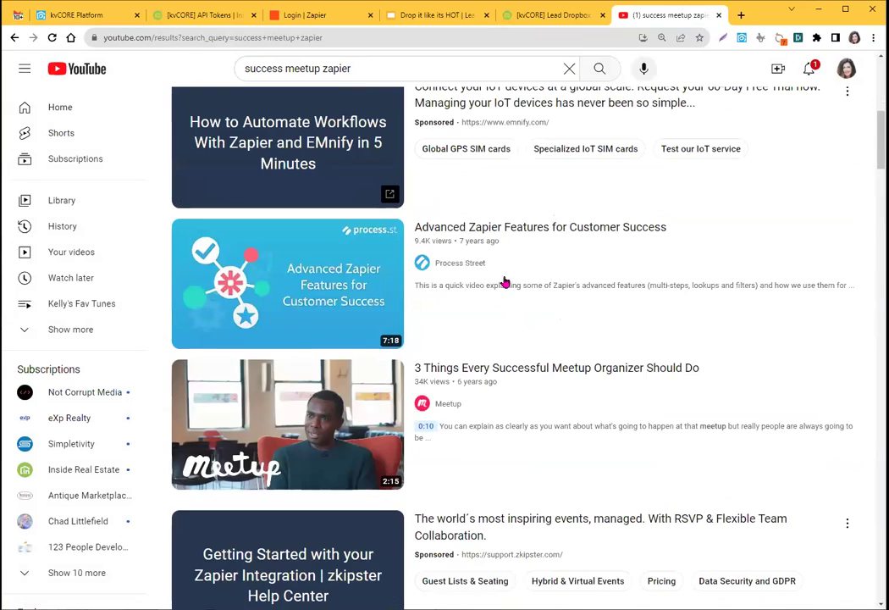
pyautogui.click(569, 68)
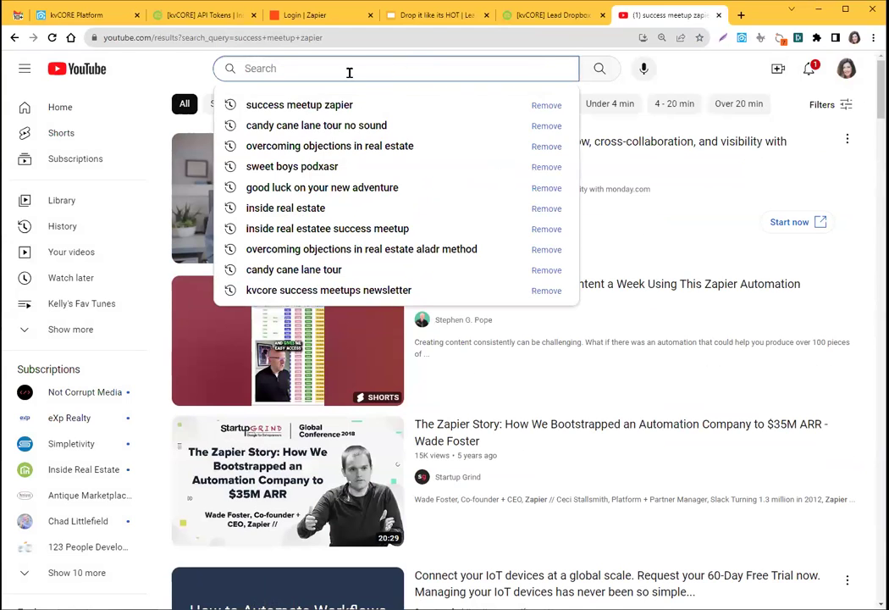
# Step: Show the kvCORE API Tokens help article and return to the kvCORE dashboard
pyautogui.click(180, 14)
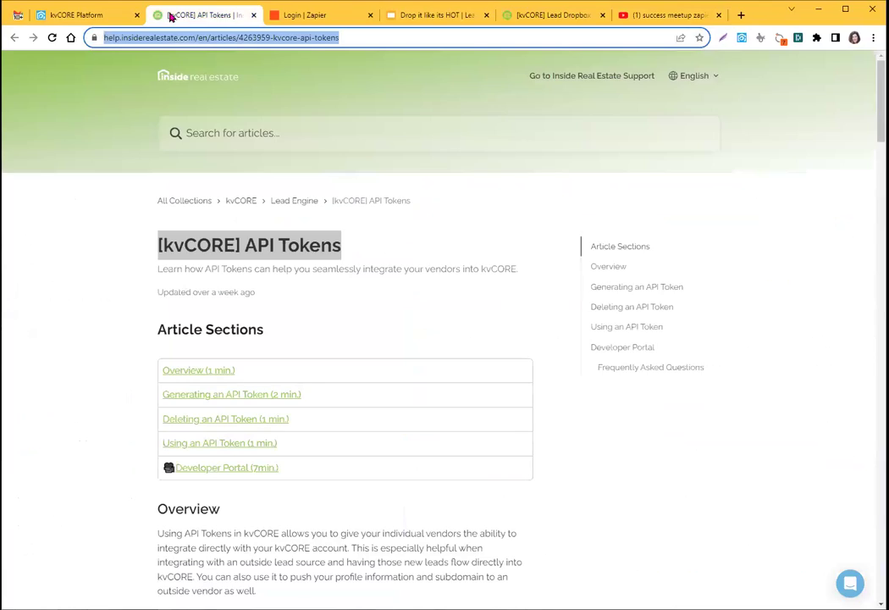
pyautogui.click(75, 17)
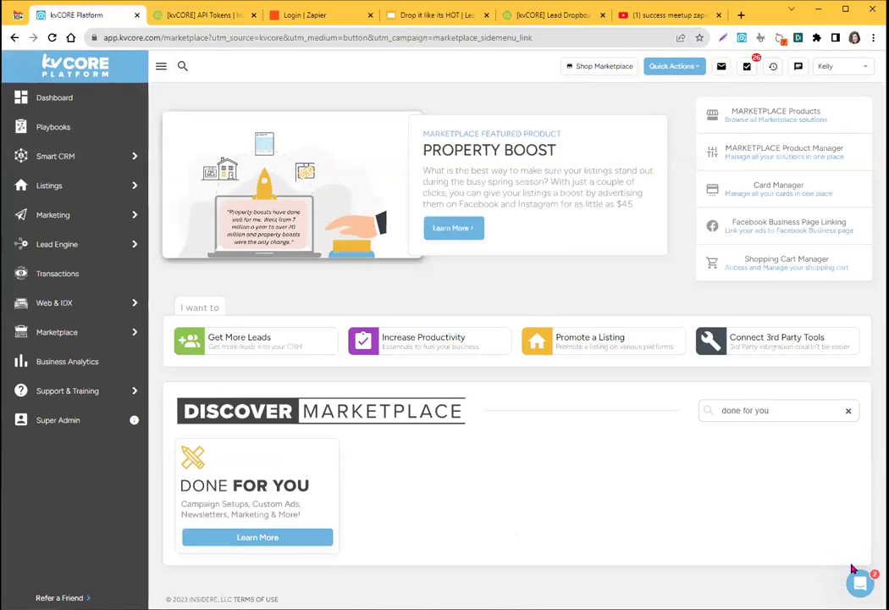
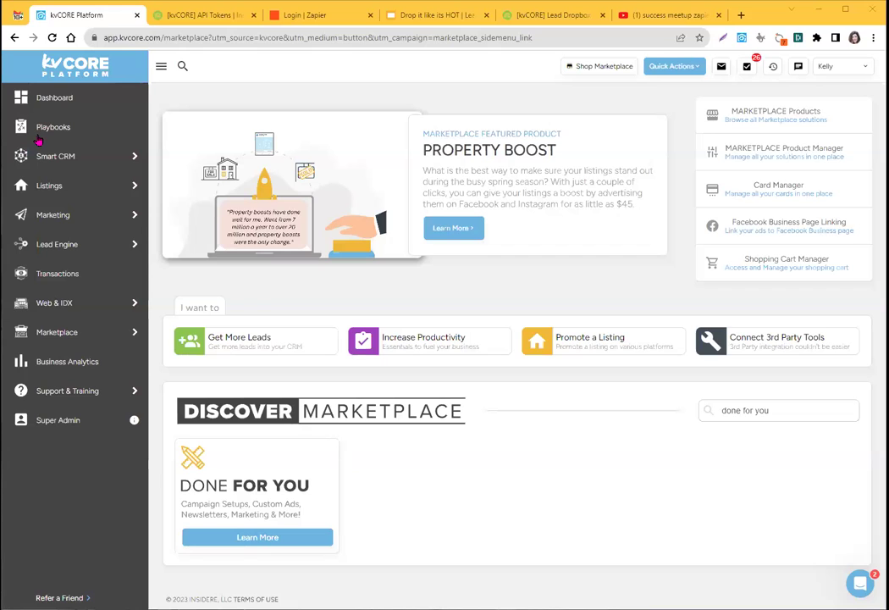
pyautogui.click(68, 100)
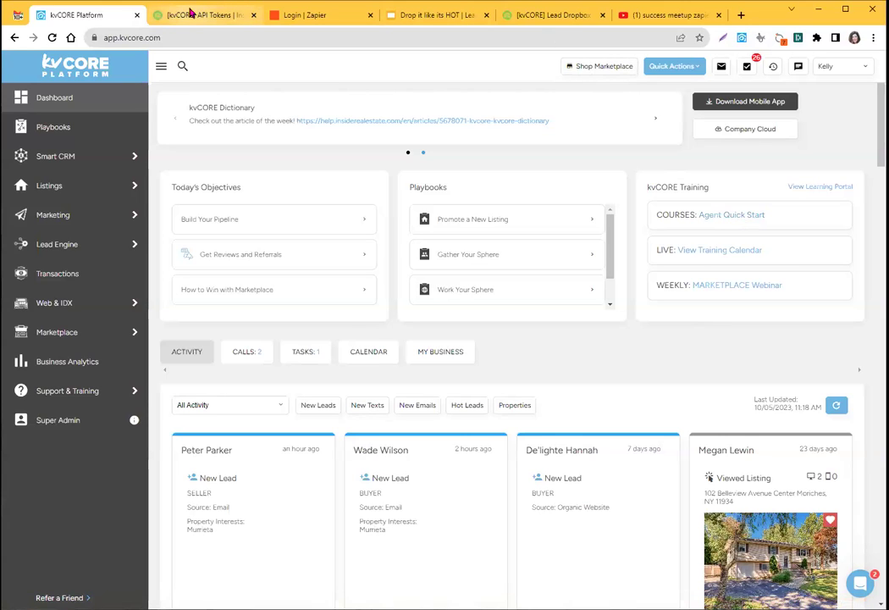
# Step: Open the Inside Real Estate Help Desk in a new tab, search for "prepping" and open the Prepping Your Contacts List article
pyautogui.hotkey('ctrl', 't')
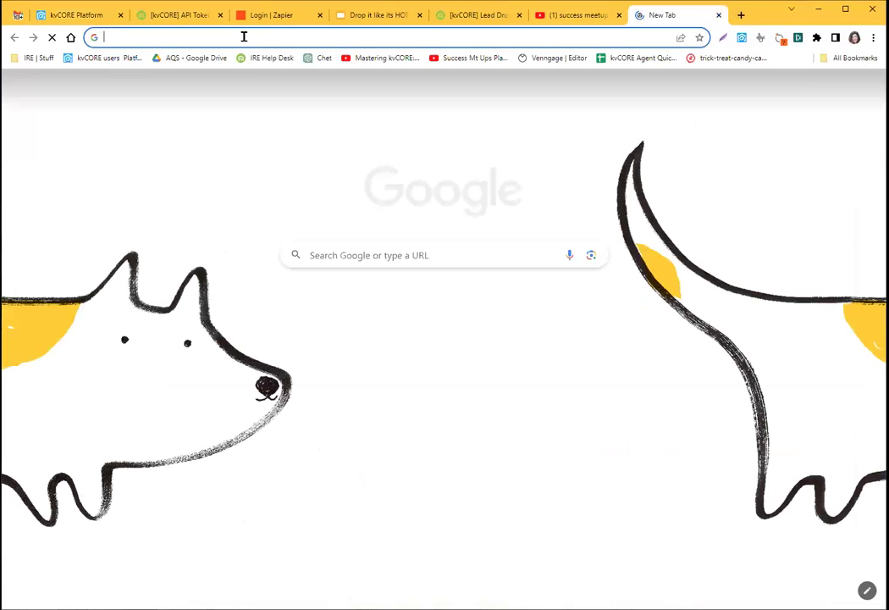
pyautogui.click(254, 59)
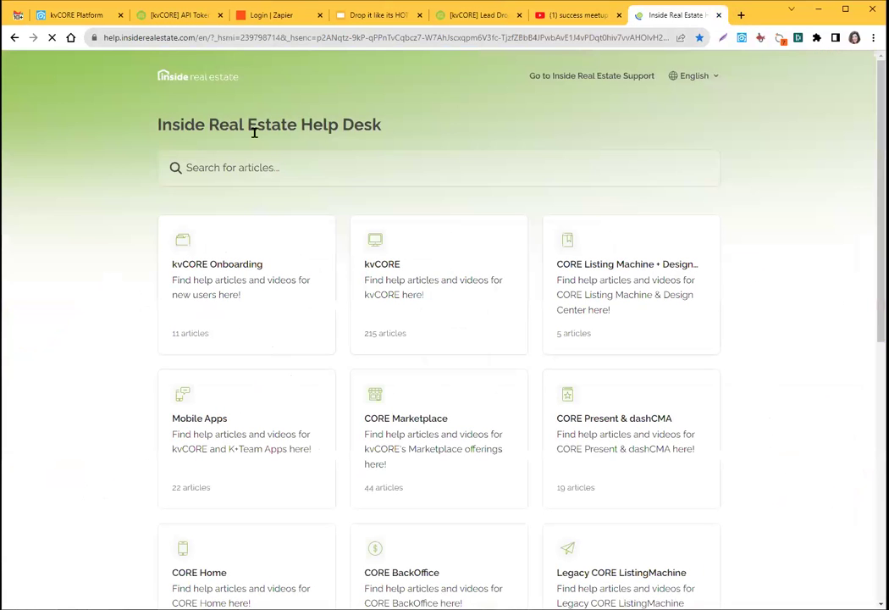
pyautogui.click(250, 171)
pyautogui.write('p')
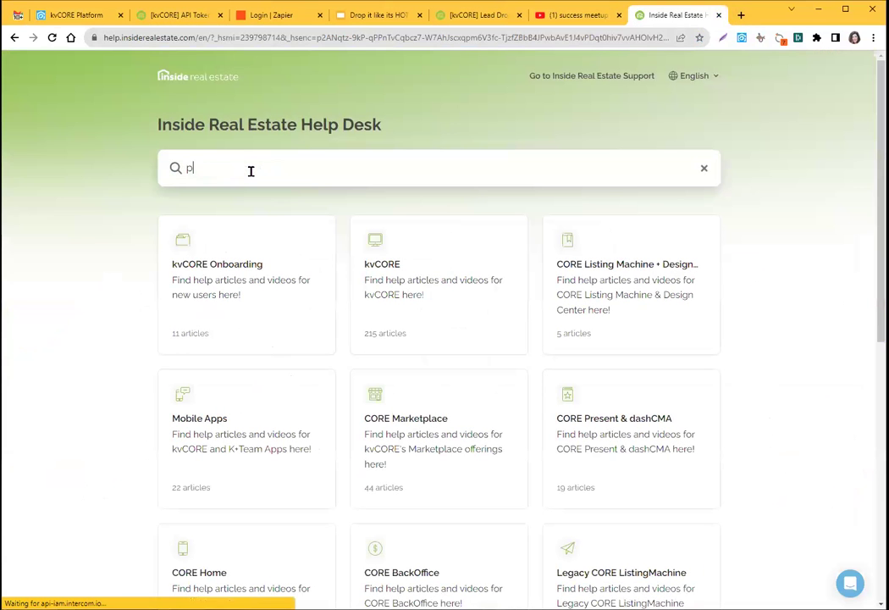
pyautogui.write('repping')
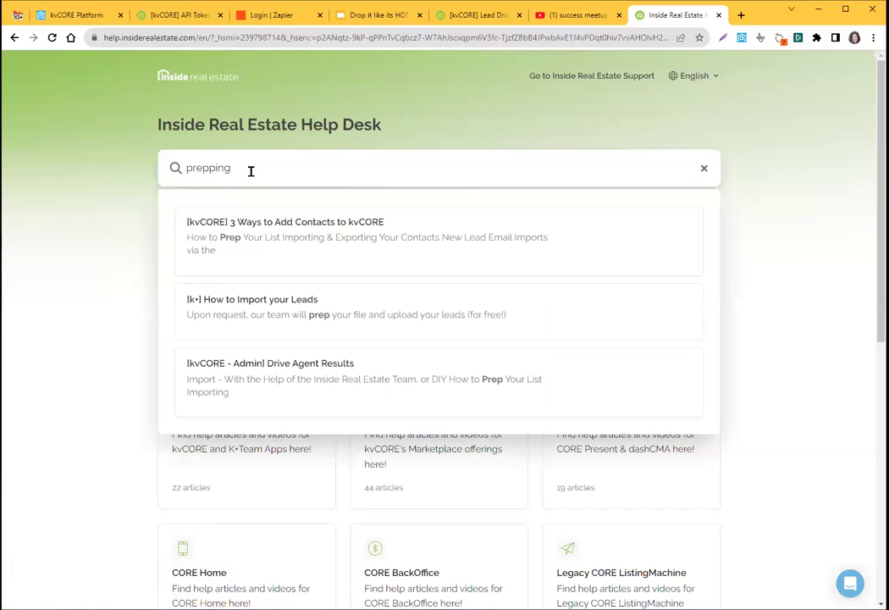
pyautogui.click(317, 224)
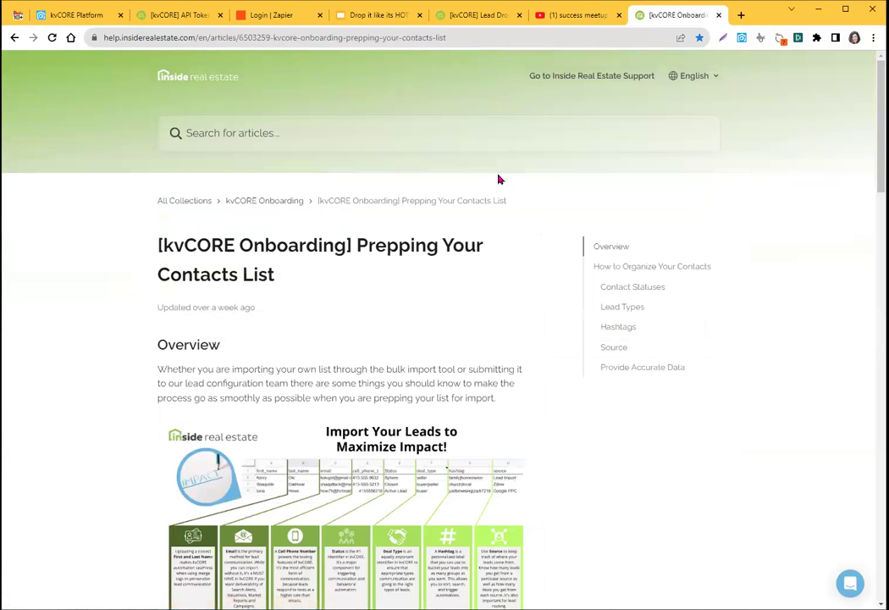
# Step: Enlarge the article to 150% and examine the "Import Your Leads to Maximize Impact!" infographic with its column explanations
pyautogui.scroll(-3, 445, 339)
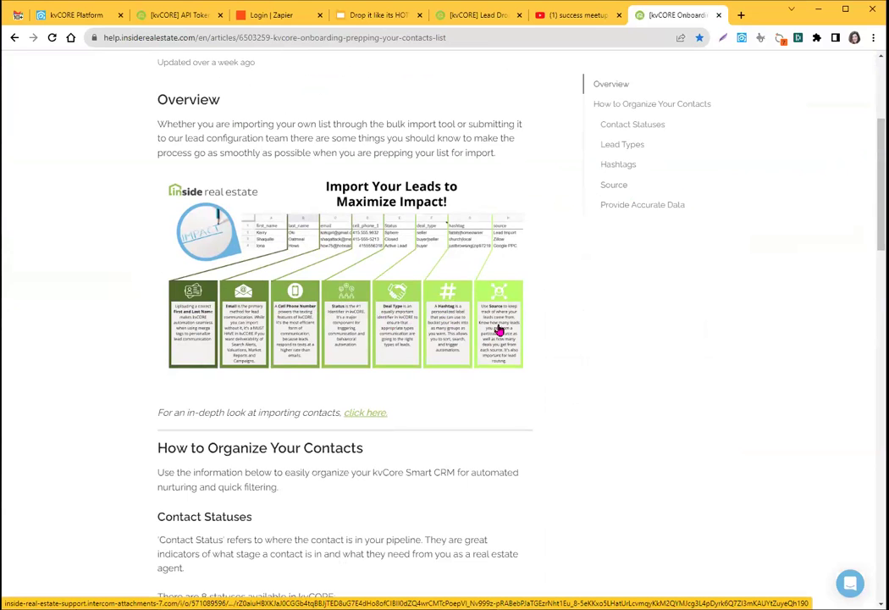
pyautogui.hotkey('ctrl', '+')
pyautogui.hotkey('ctrl', '+')
pyautogui.hotkey('ctrl', '+')
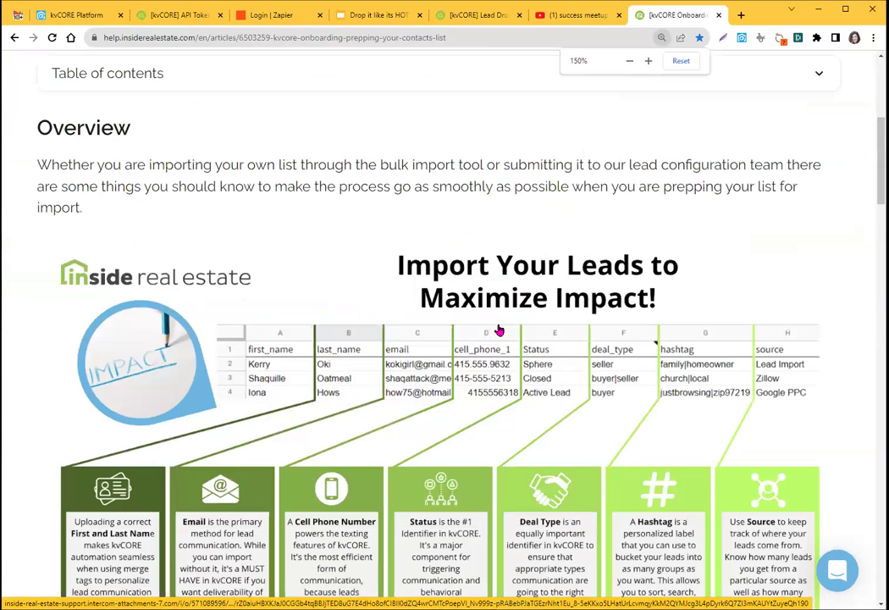
pyautogui.scroll(-1, 717, 252)
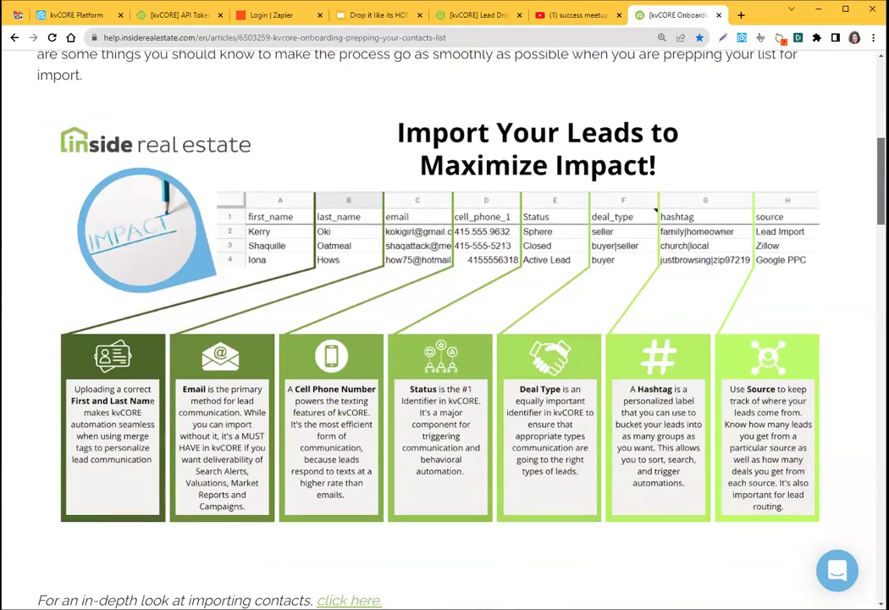
pyautogui.scroll(-1, 527, 247)
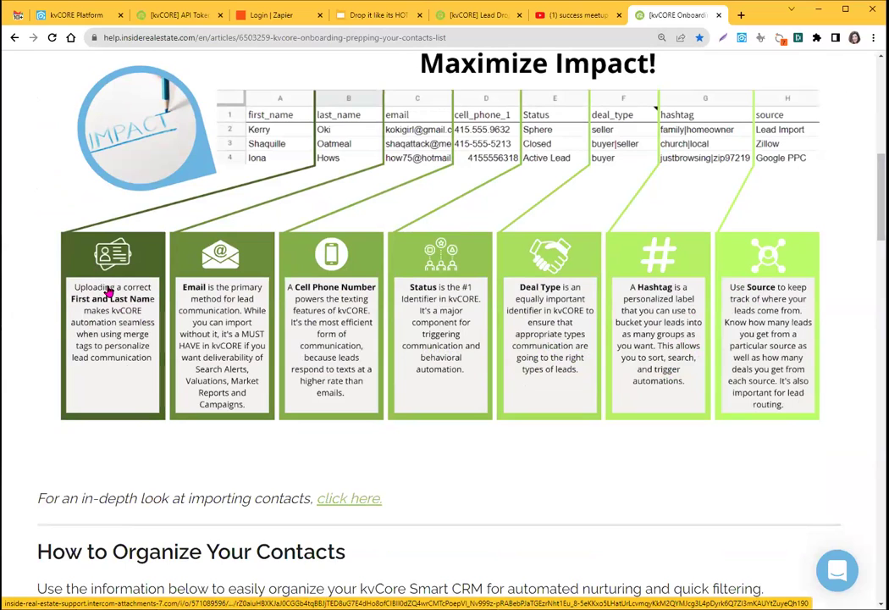
# Step: Return to kvCORE and open a blank email to the recent Sphere contact who viewed a listing
pyautogui.click(74, 16)
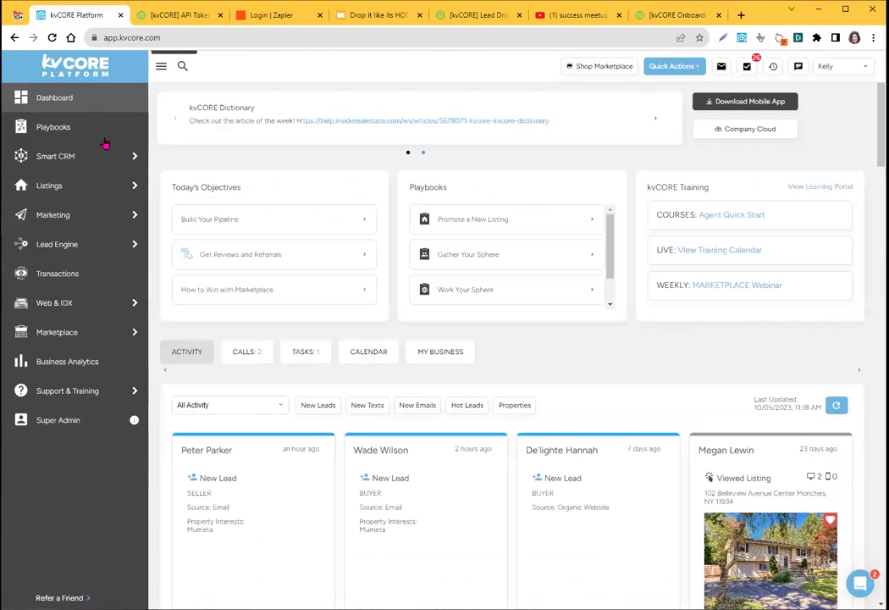
pyautogui.click(387, 457)
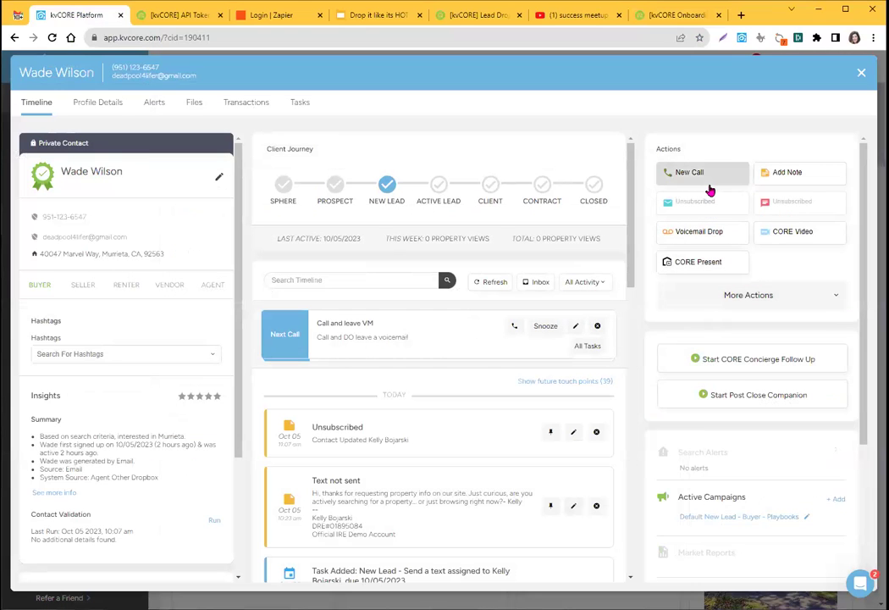
pyautogui.click(862, 74)
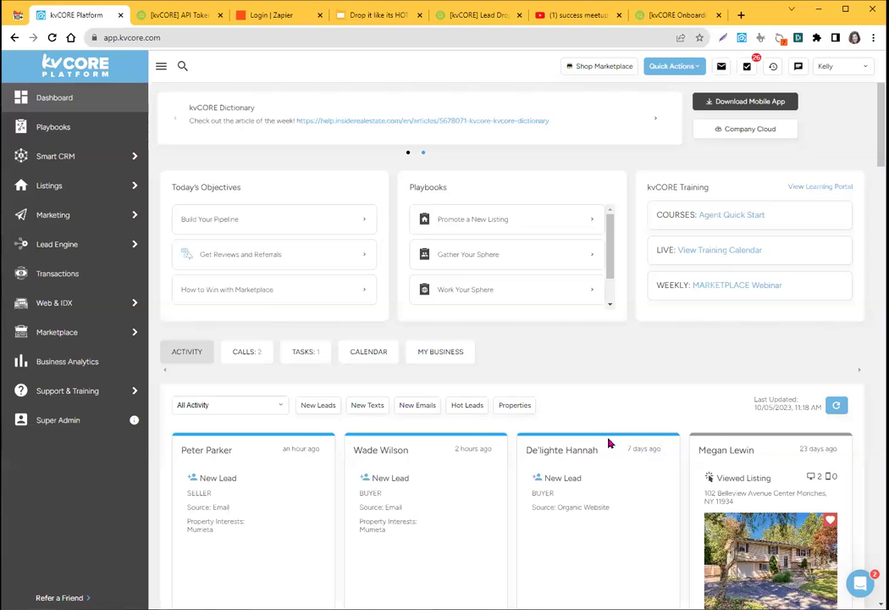
pyautogui.click(730, 441)
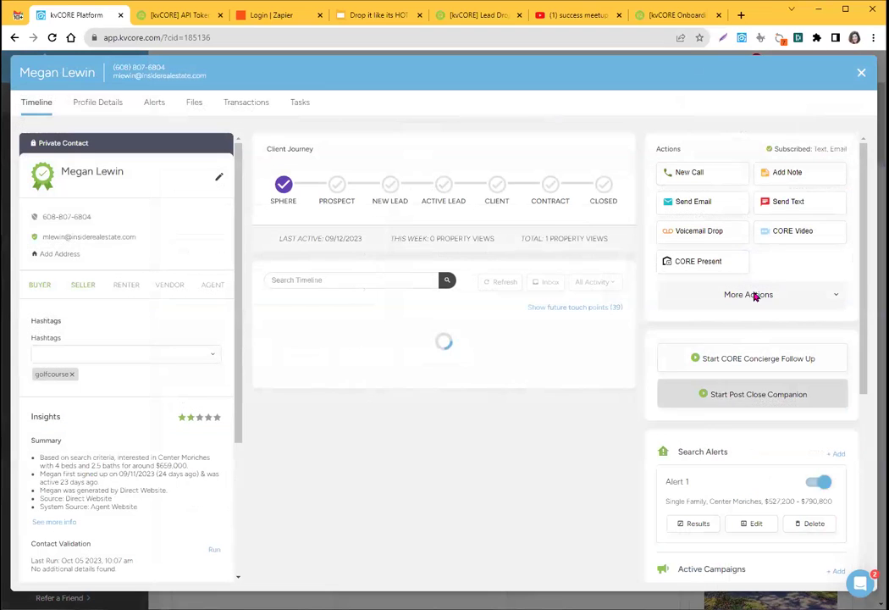
pyautogui.click(695, 202)
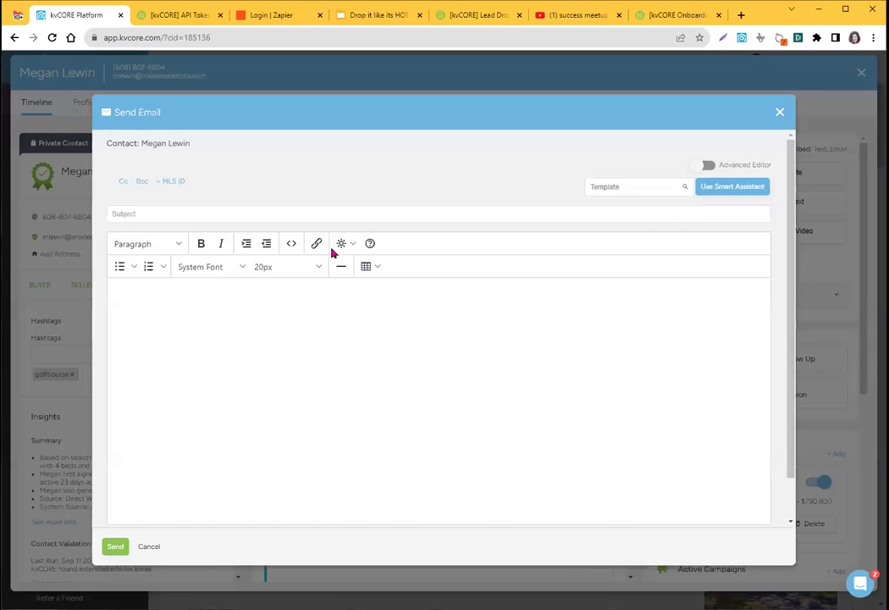
# Step: Insert the lead's First Name and Last Name merge tags into the email body
pyautogui.click(340, 250)
pyautogui.moveTo(345, 280)
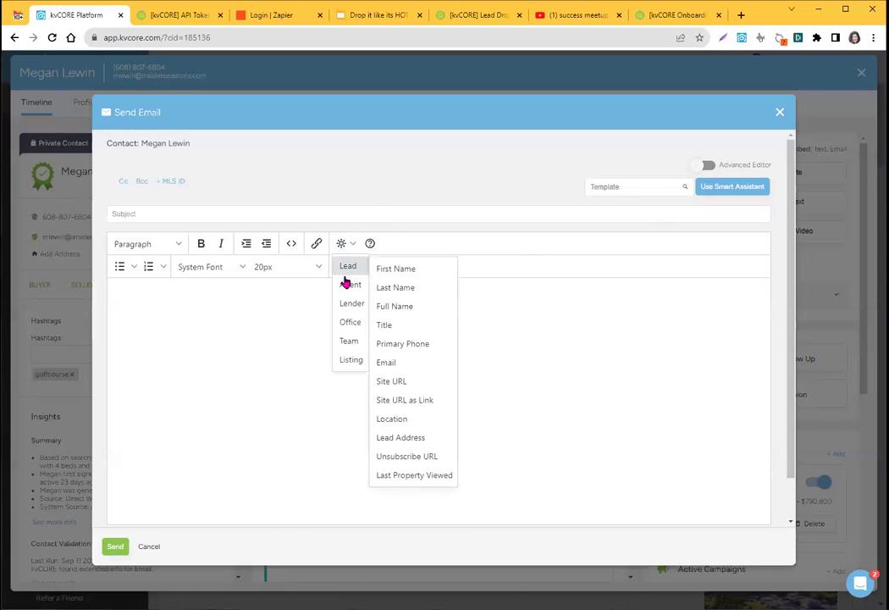
pyautogui.click(408, 269)
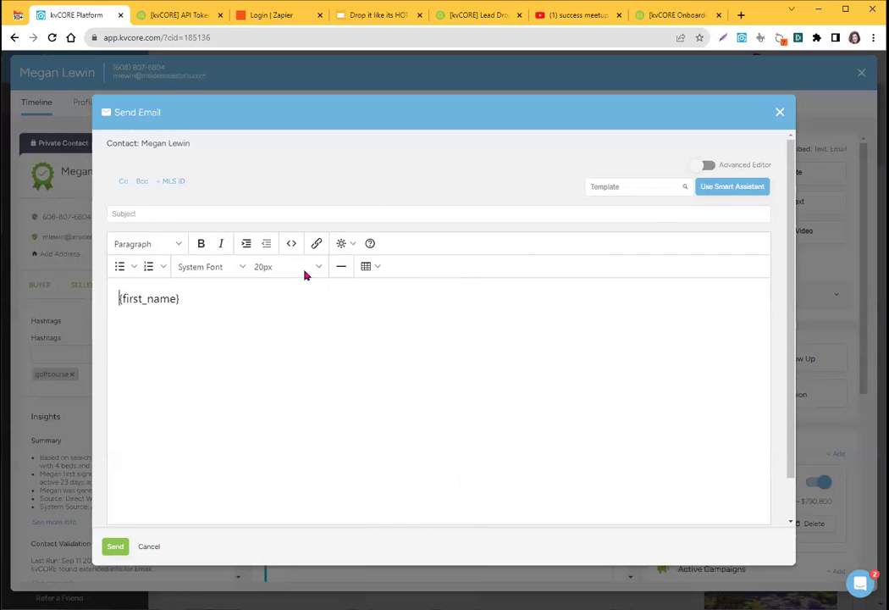
pyautogui.click(341, 243)
pyautogui.moveTo(357, 264)
pyautogui.click(395, 286)
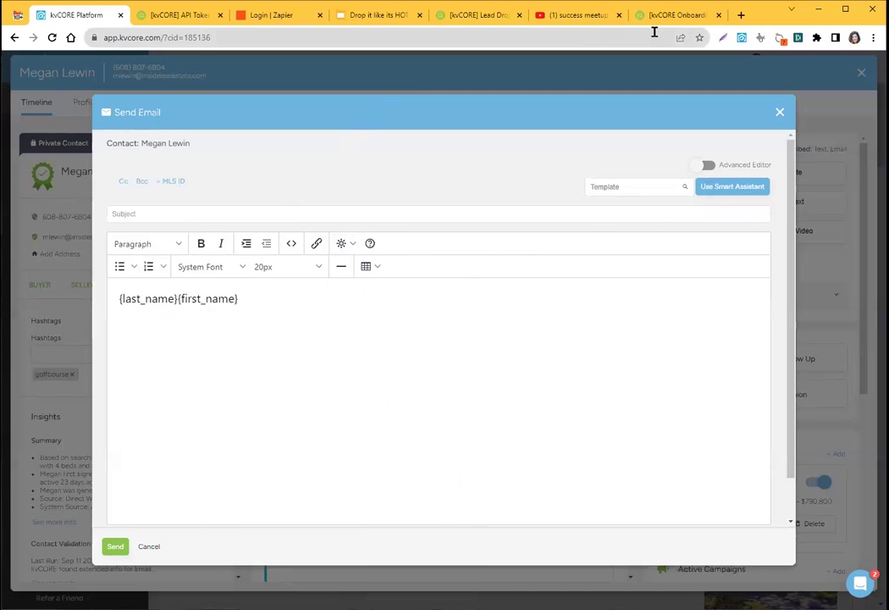
# Step: Glance at the contact-prepping article, discard the unsent email and close the contact record
pyautogui.click(677, 15)
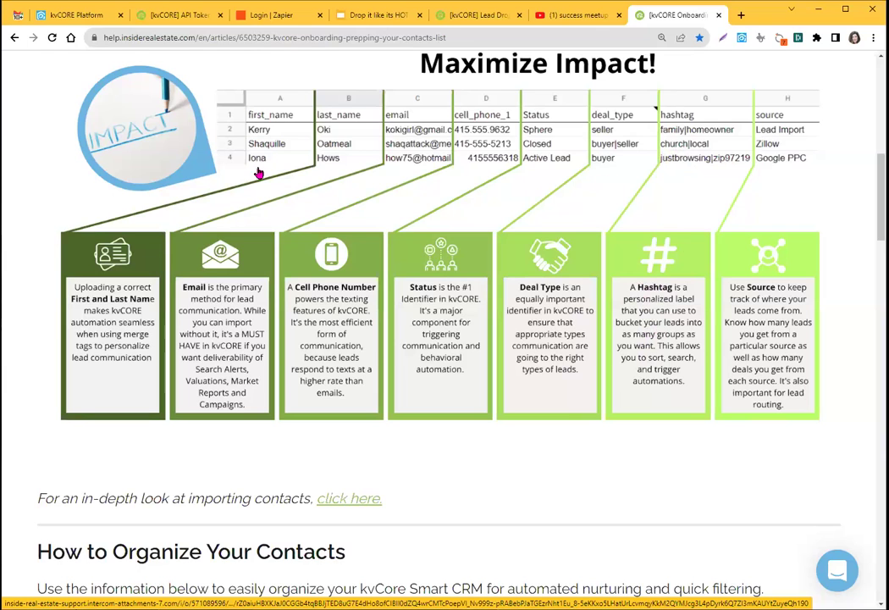
pyautogui.click(76, 14)
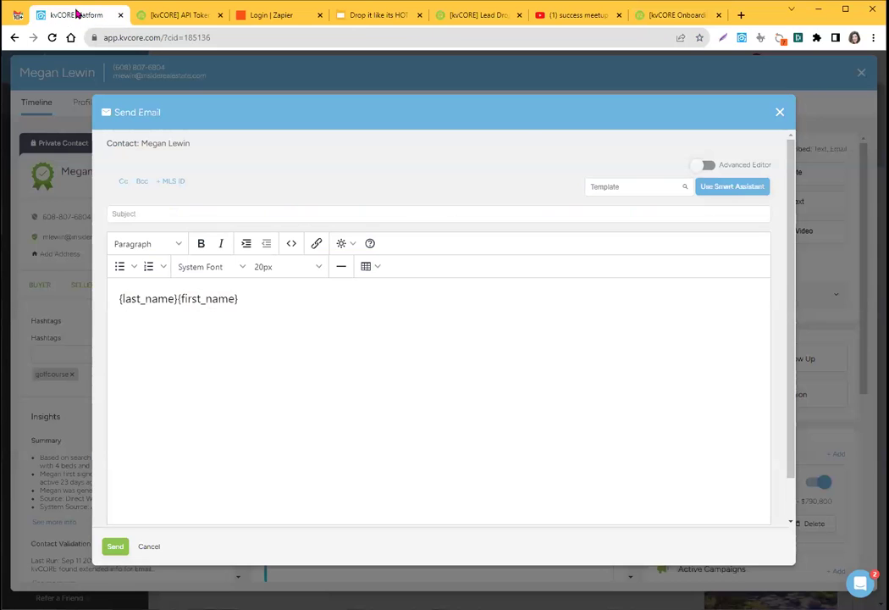
pyautogui.click(780, 112)
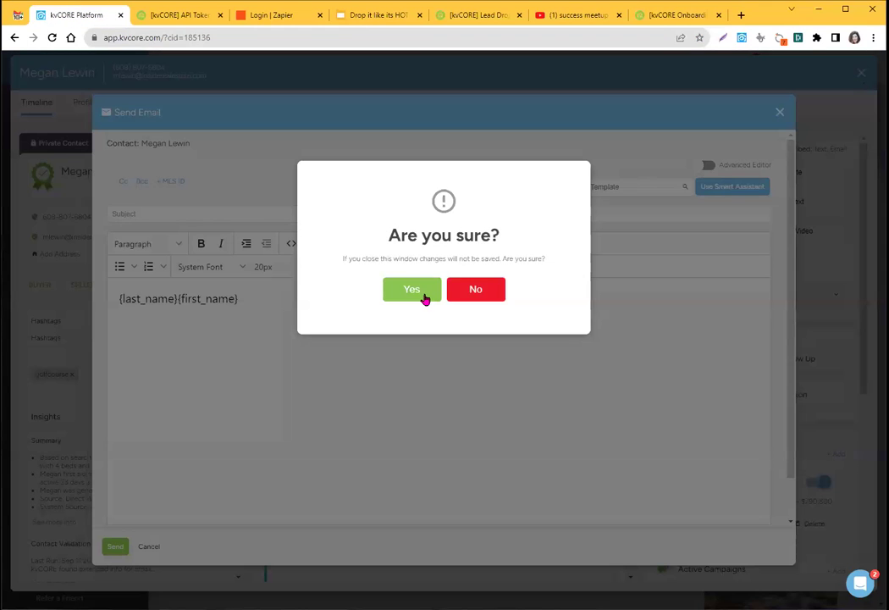
pyautogui.click(416, 295)
pyautogui.press('Escape')
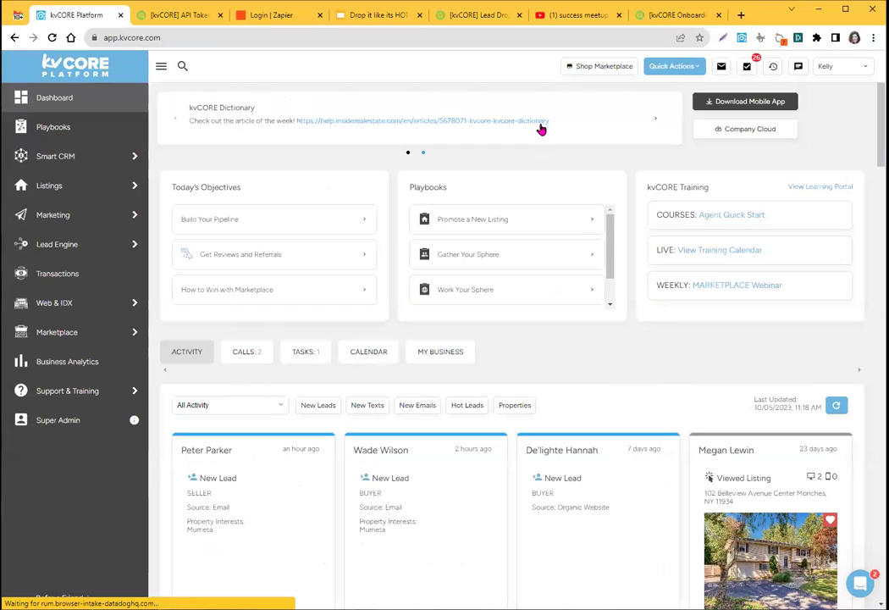
# Step: Show the Hashtags filter under Contact Details in the Smart CRM filters
pyautogui.click(108, 159)
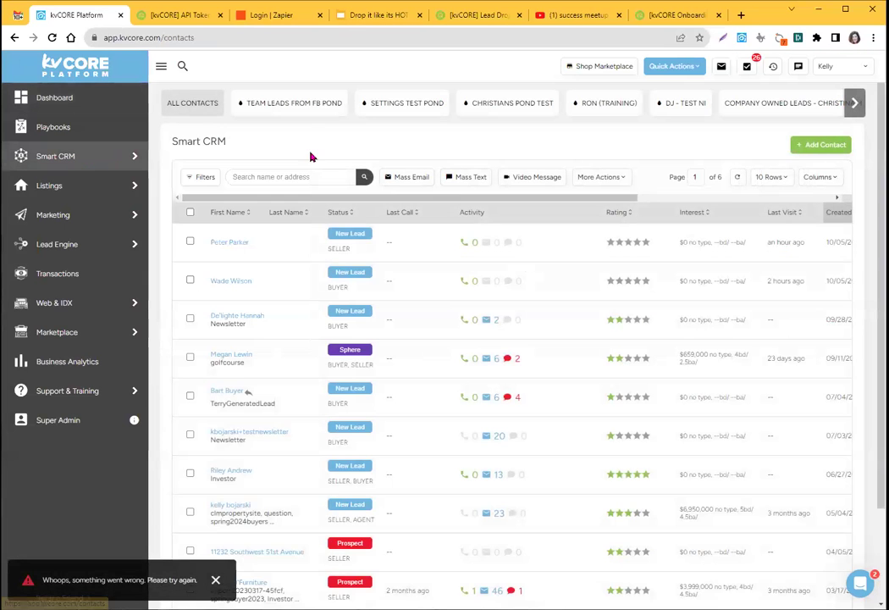
pyautogui.click(195, 177)
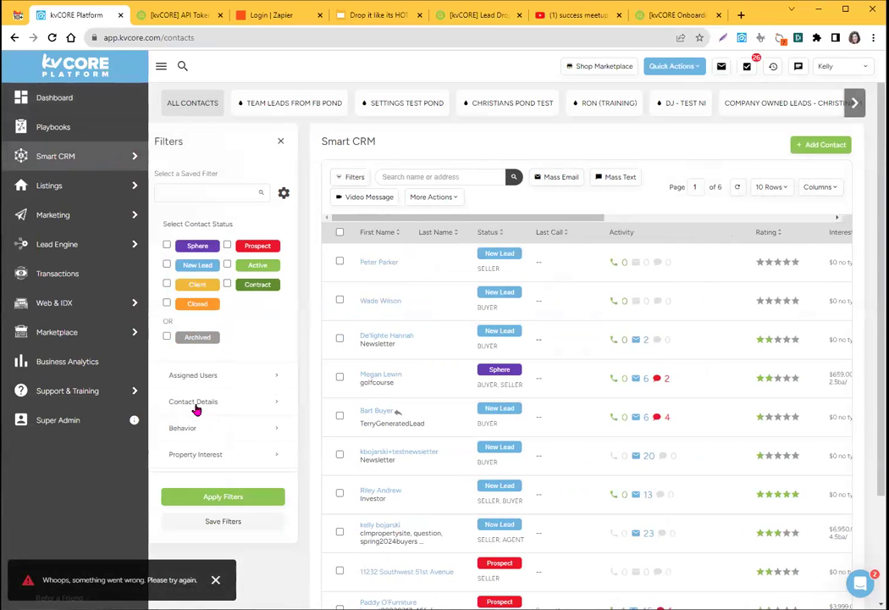
pyautogui.click(197, 402)
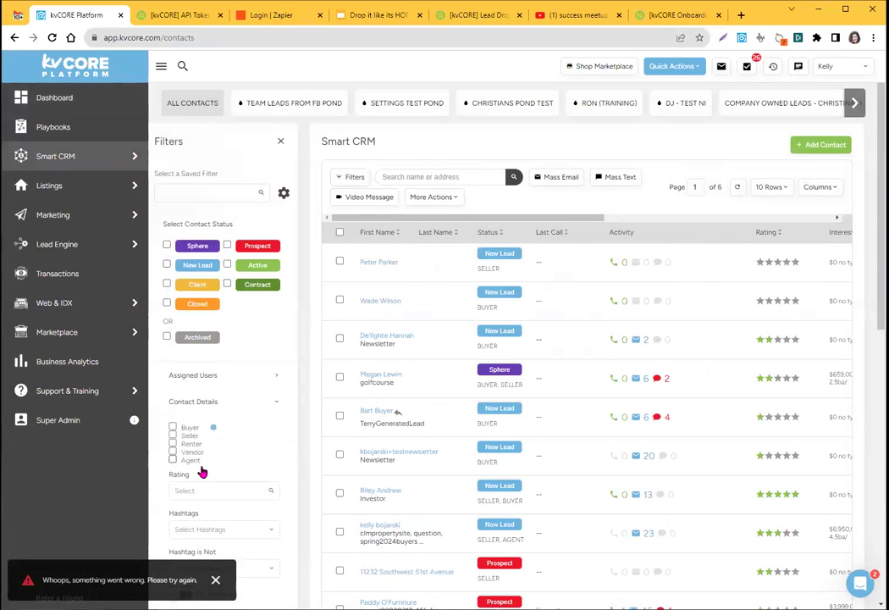
pyautogui.click(204, 529)
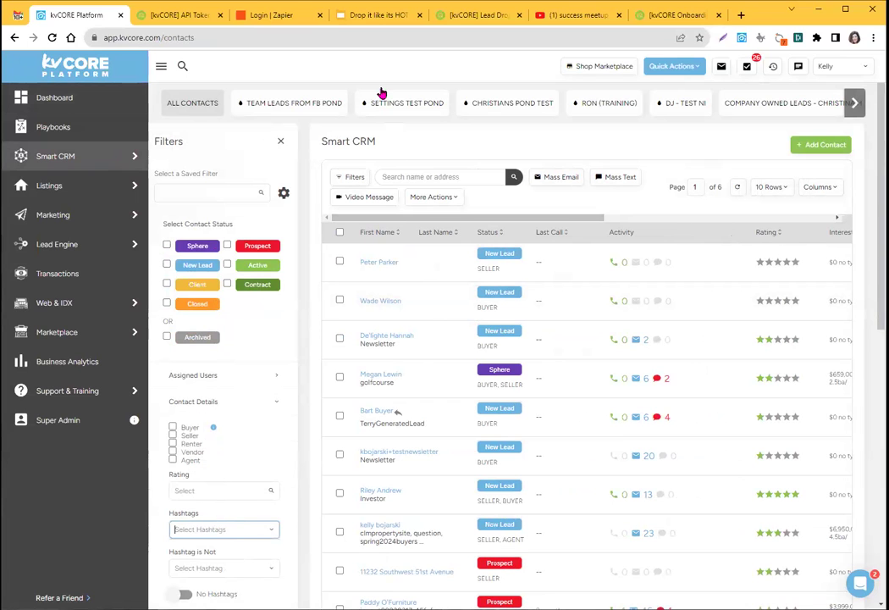
# Step: Review the article's Hashtag explanation and highlight the hashtags listed beneath contacts in the Smart CRM
pyautogui.click(665, 21)
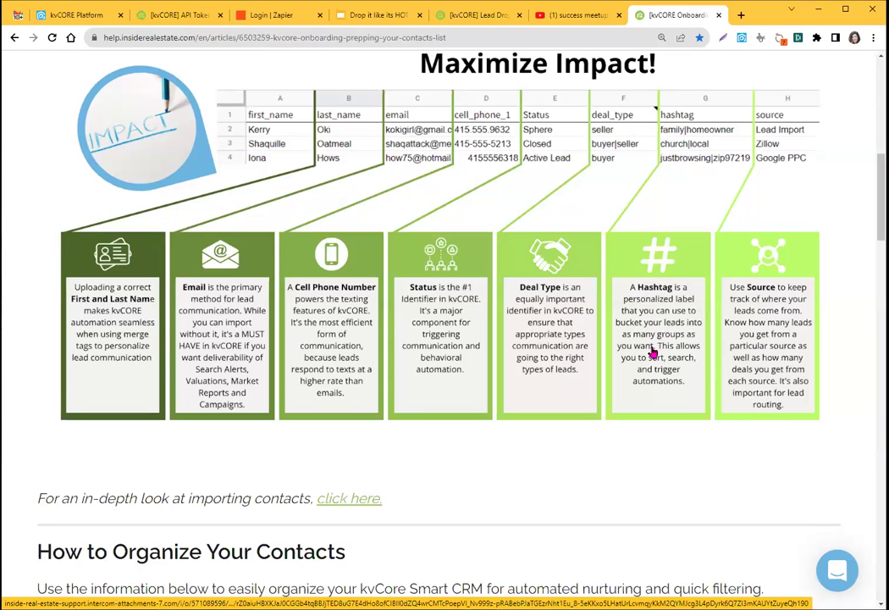
pyautogui.click(689, 145)
pyautogui.click(89, 18)
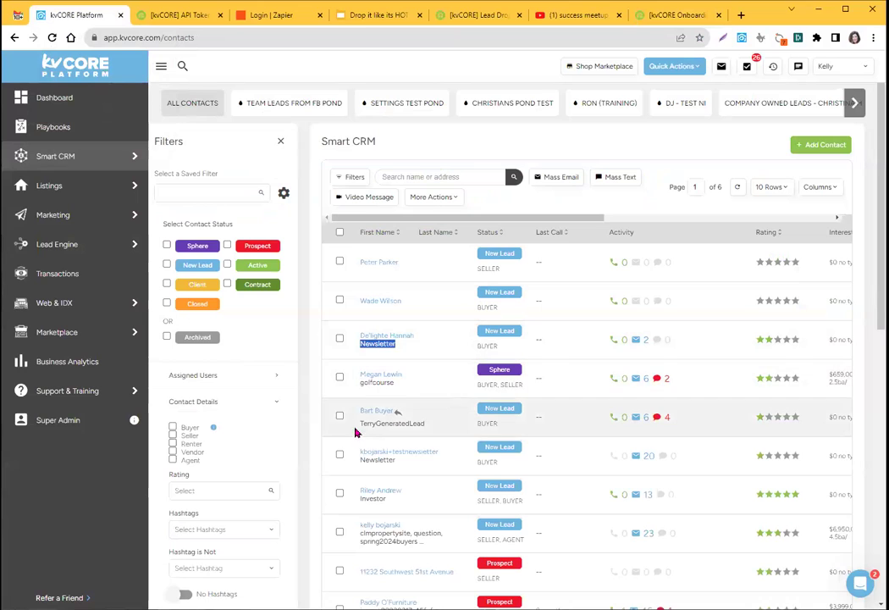
pyautogui.moveTo(362, 431); pyautogui.dragTo(426, 432)
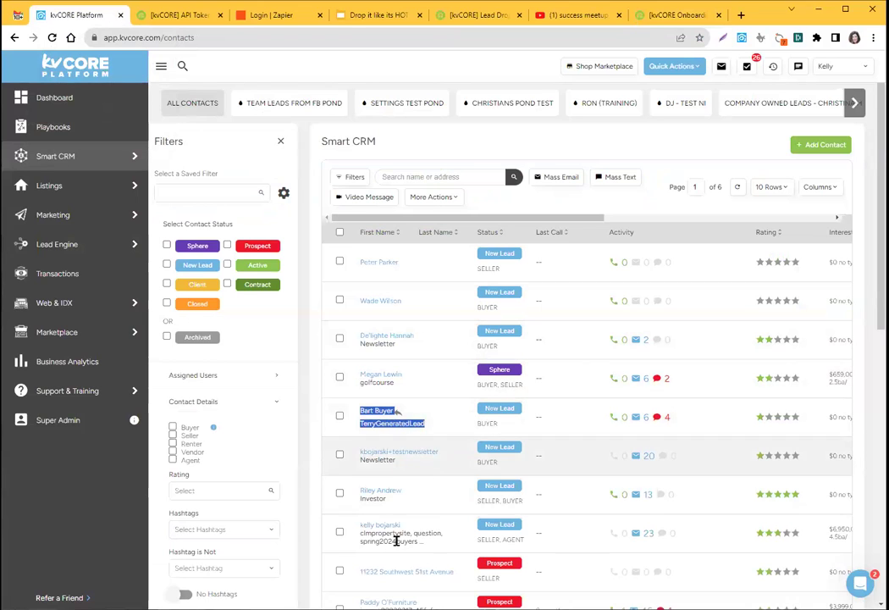
pyautogui.moveTo(364, 533); pyautogui.dragTo(443, 547)
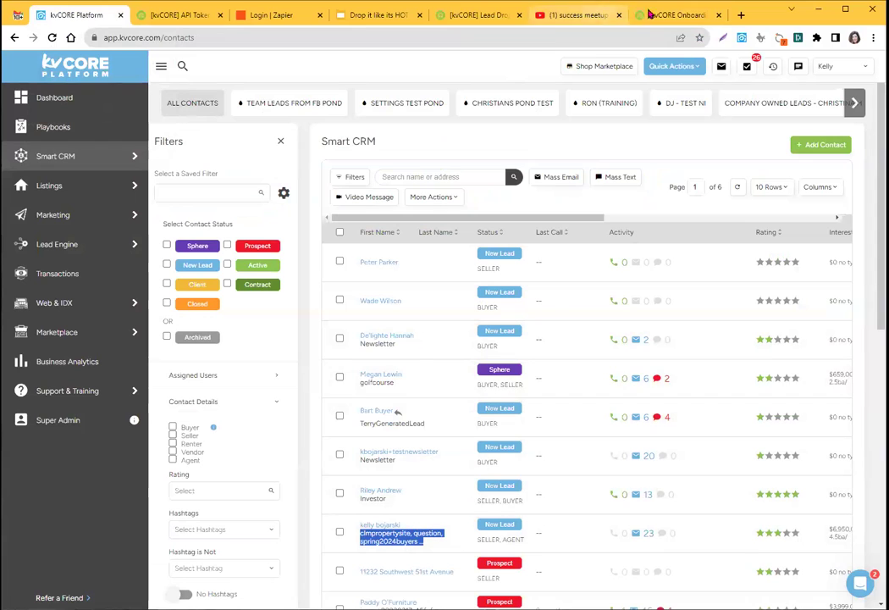
# Step: Check the article's Source explanation, then start a new kvCORE contact with "bookclub" as a custom lead source
pyautogui.click(673, 15)
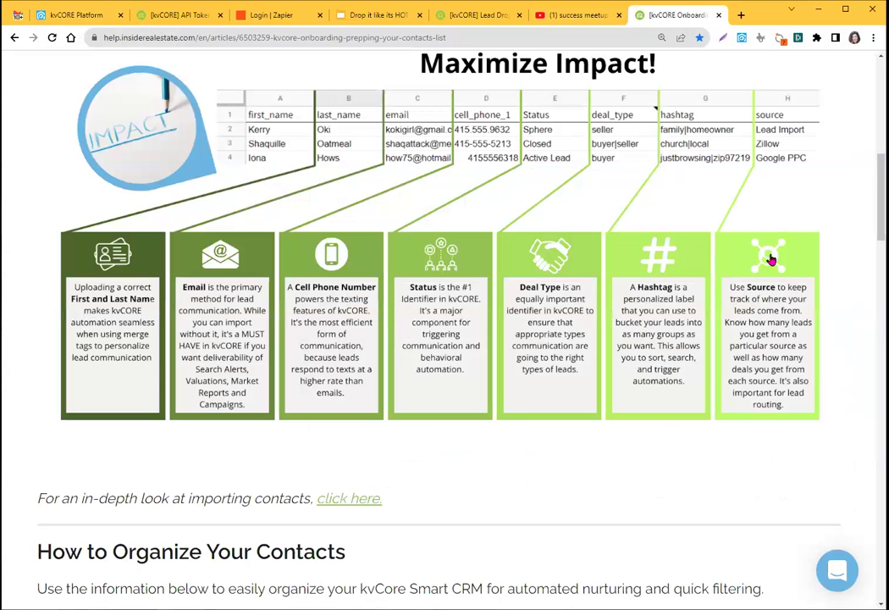
pyautogui.click(96, 16)
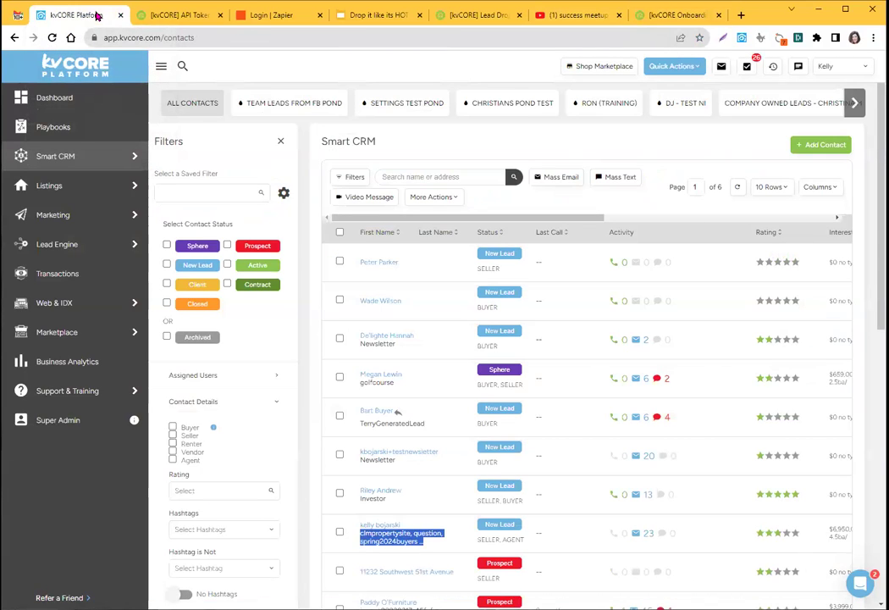
pyautogui.click(669, 65)
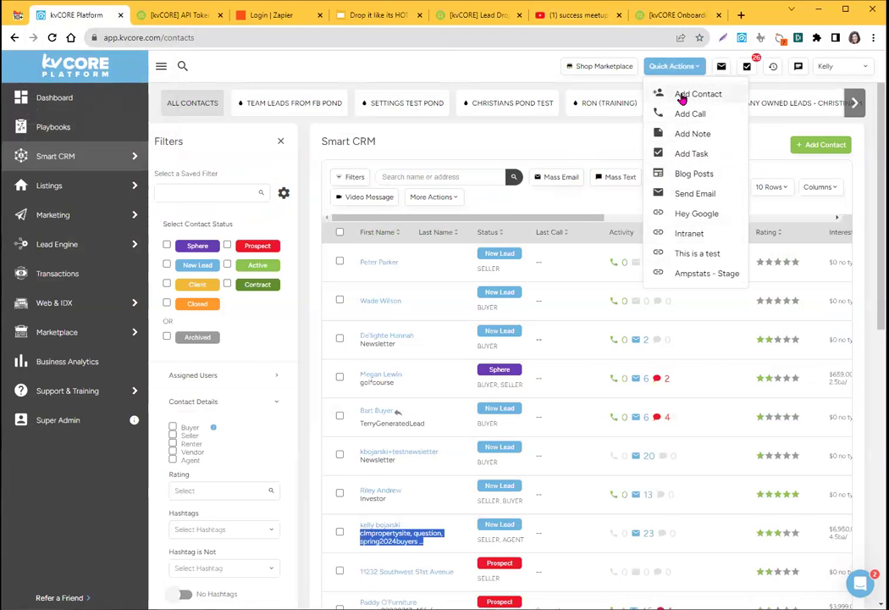
pyautogui.click(683, 95)
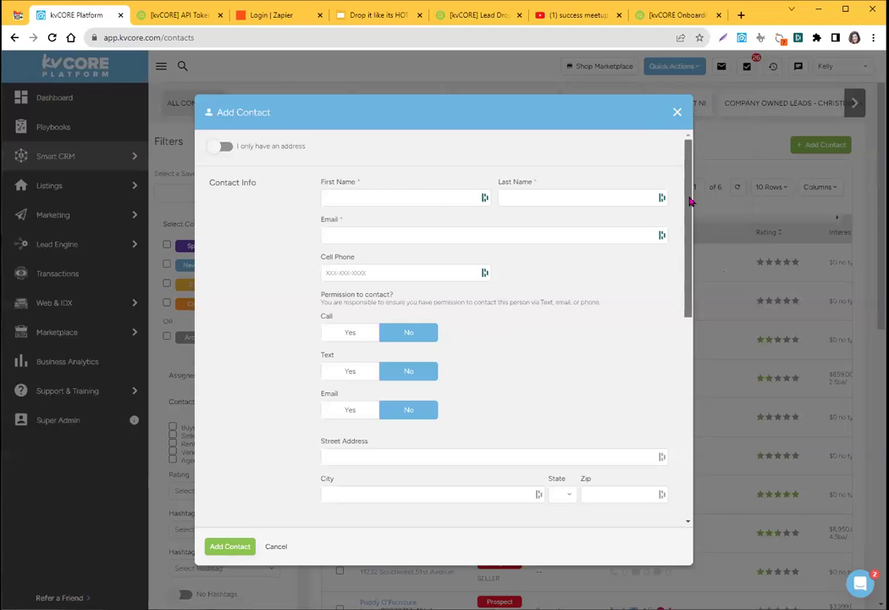
pyautogui.moveTo(687, 196); pyautogui.dragTo(677, 362)
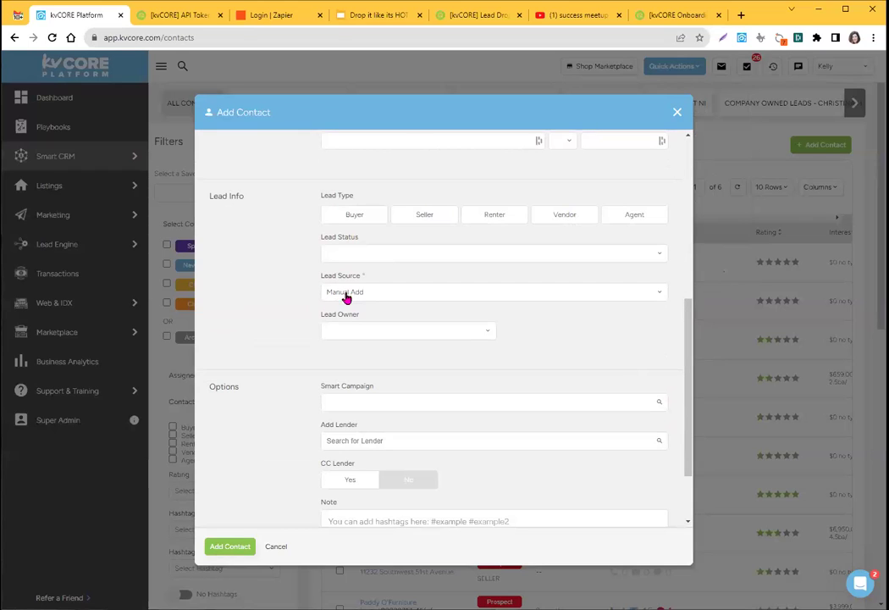
pyautogui.click(346, 292)
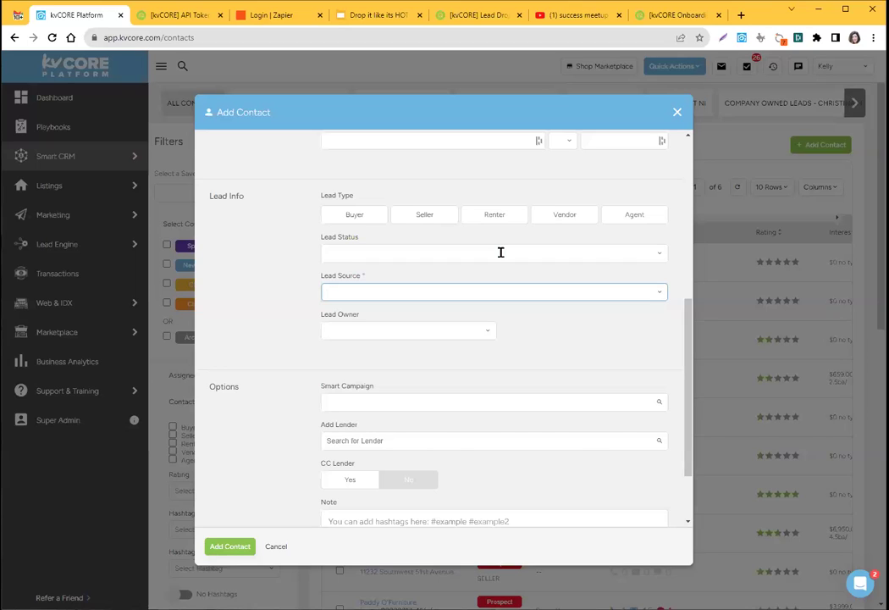
pyautogui.write('bookclub')
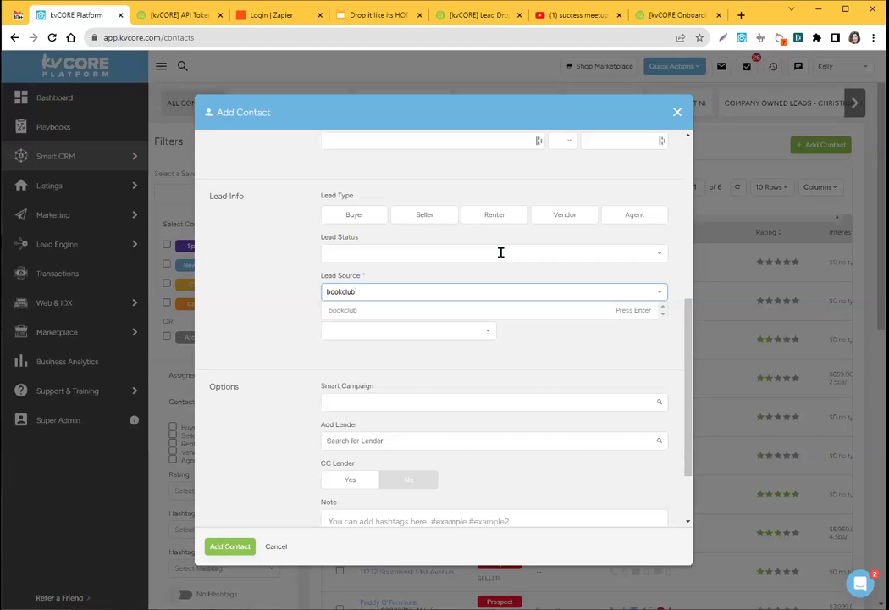
pyautogui.click(358, 311)
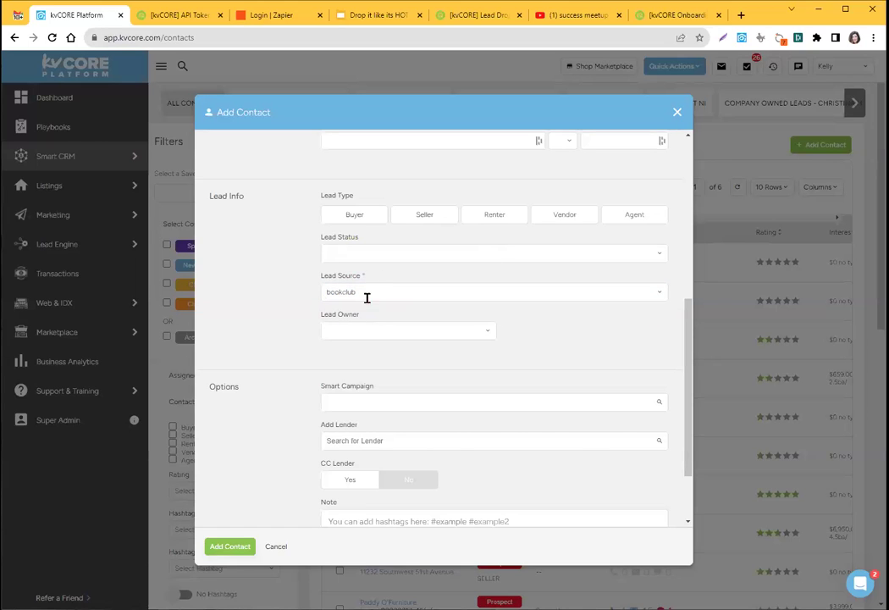
# Step: Discard the new contact form without adding the contact
pyautogui.click(337, 294)
pyautogui.click(678, 112)
pyautogui.click(413, 292)
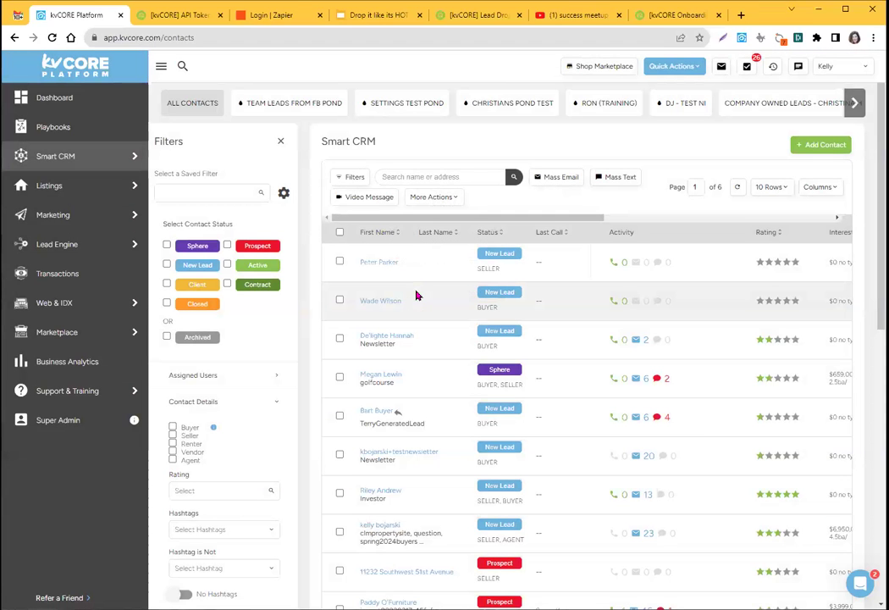
# Step: Open the New Lead buyer's record generated by email, highlight the source in its Insights summary, and close the record
pyautogui.click(373, 307)
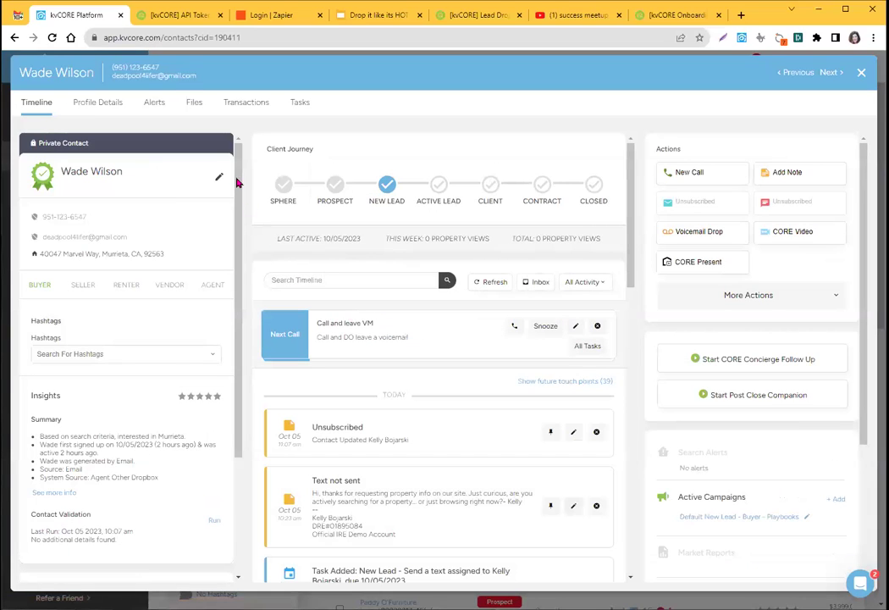
pyautogui.scroll(-3, 238, 186)
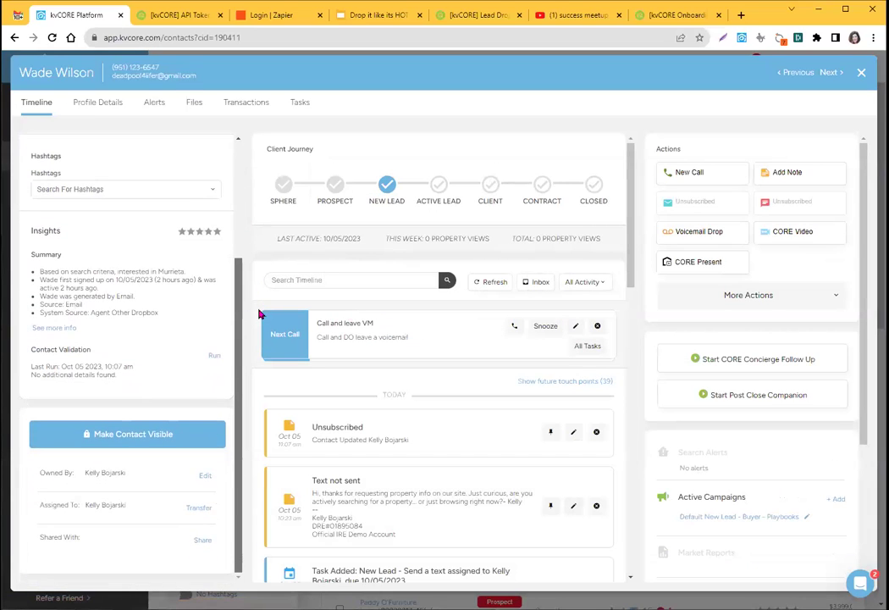
pyautogui.moveTo(39, 304); pyautogui.dragTo(96, 308)
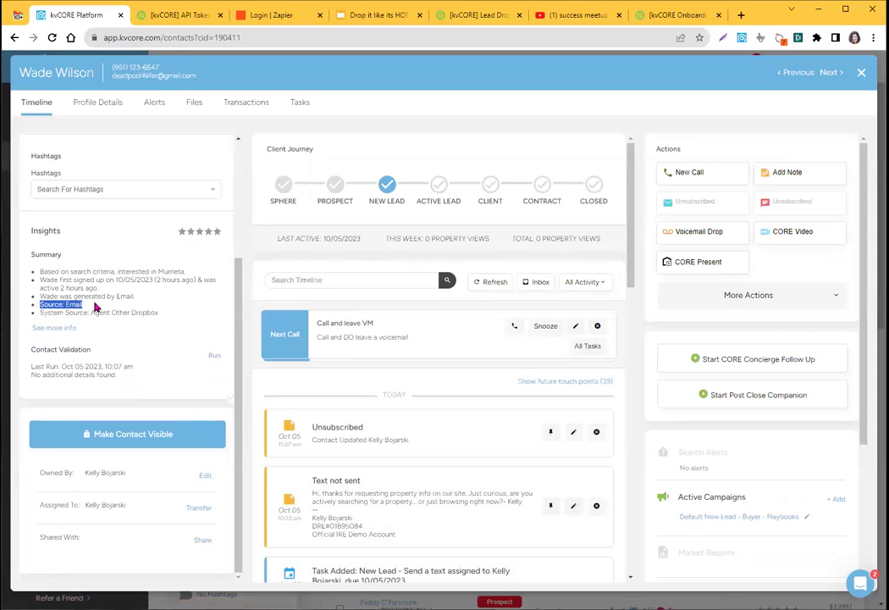
pyautogui.click(861, 72)
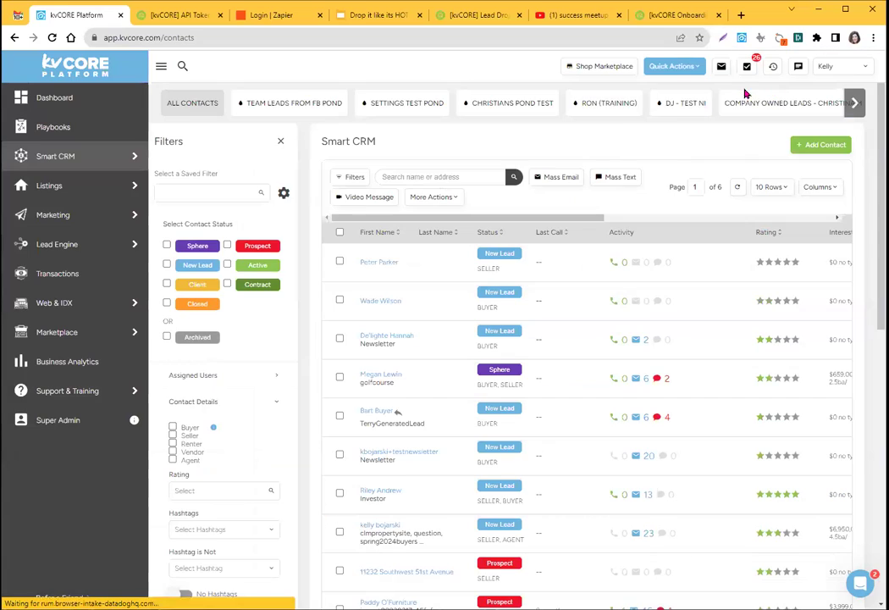
# Step: Return to the beginning of the Prepping Your Contacts List help article
pyautogui.click(655, 21)
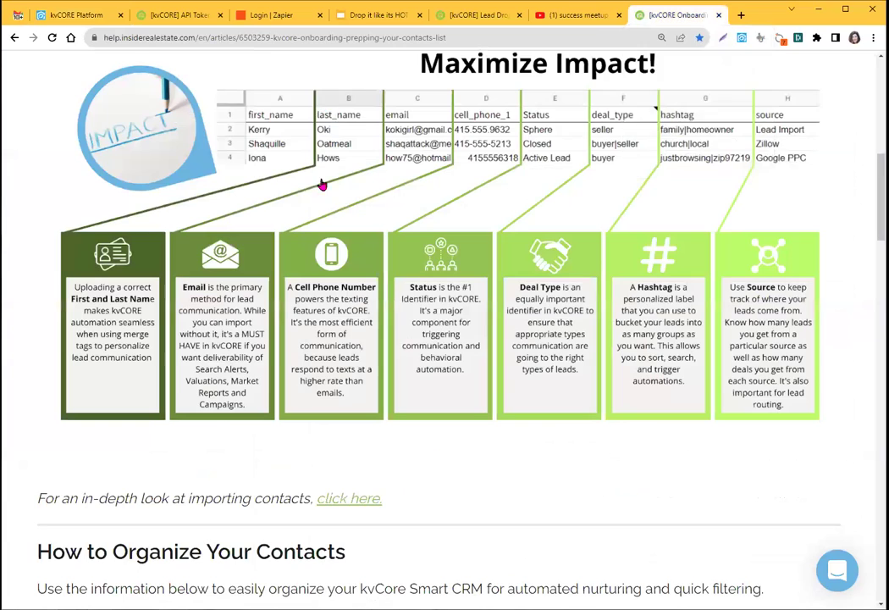
pyautogui.scroll(10, 341, 199)
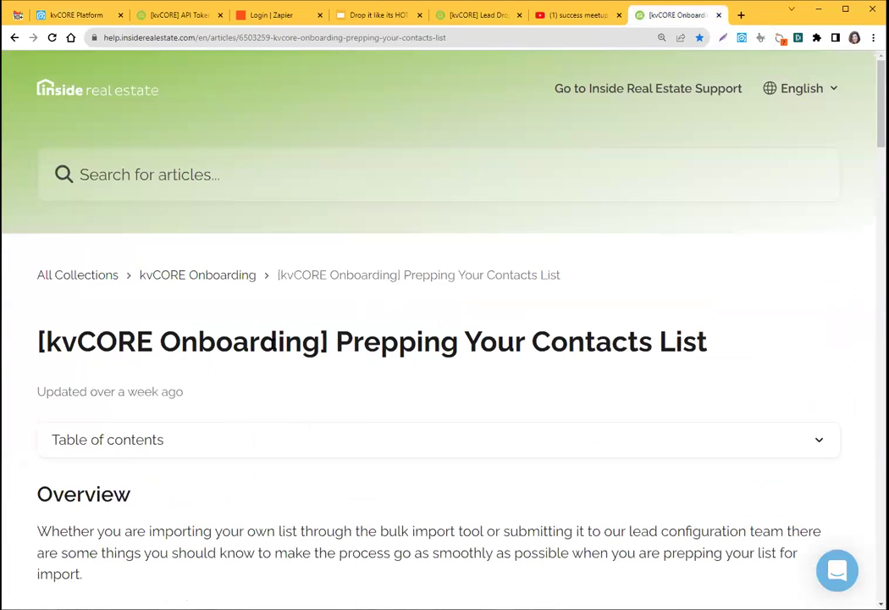
# Step: Copy the web address of the Prepping Your Contacts List help article
pyautogui.click(212, 37)
pyautogui.rightClick(212, 40)
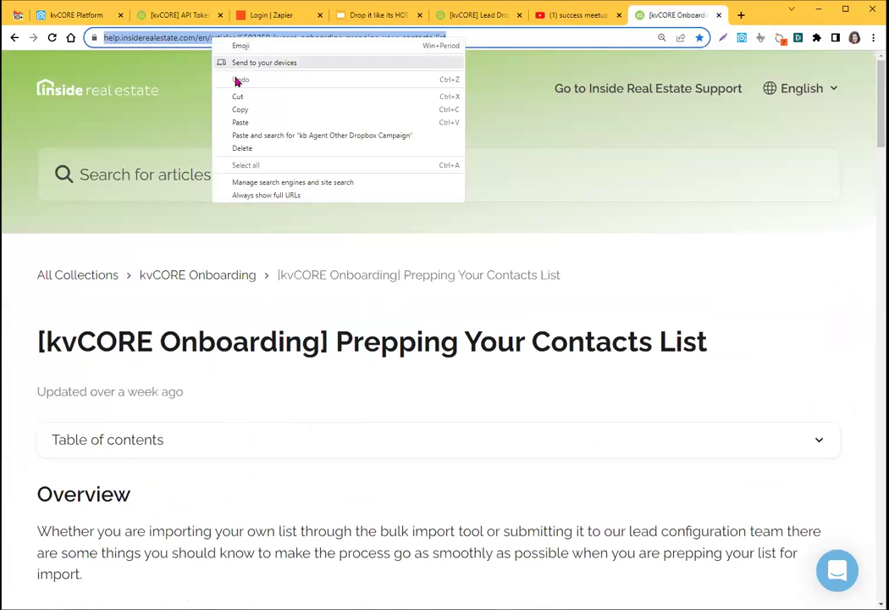
pyautogui.click(250, 109)
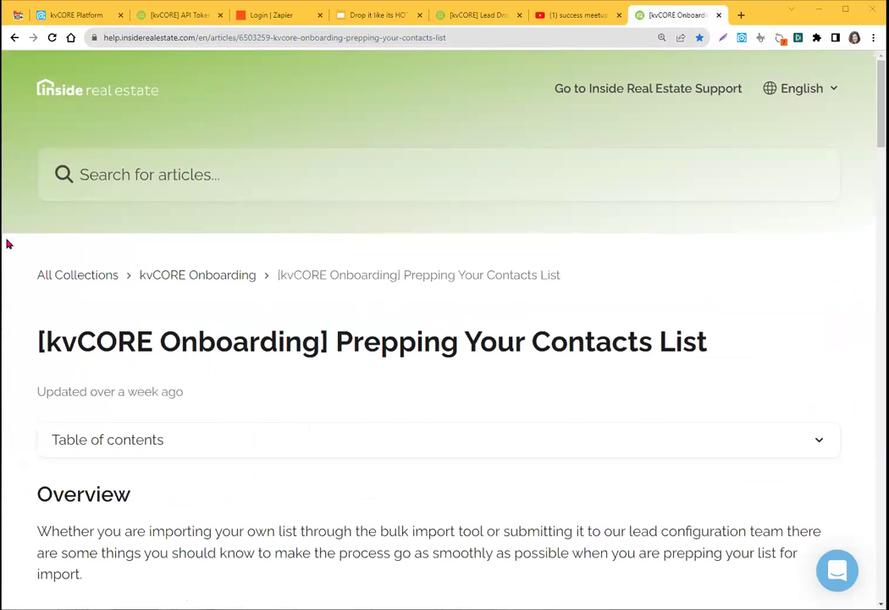
# Step: Switch to the kvCORE Platform, close the contact filters, and open Lead Engine's Bulk Lead Import page
pyautogui.click(76, 16)
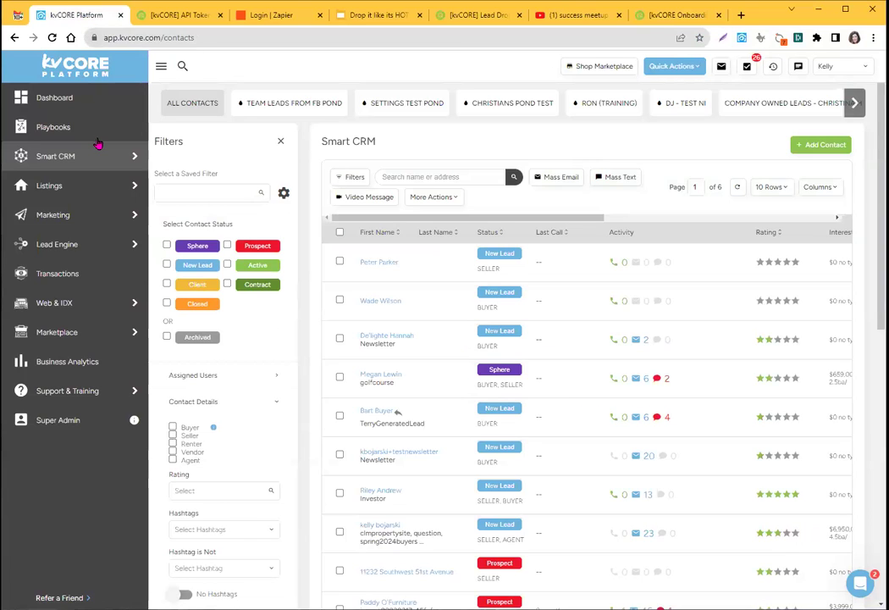
pyautogui.moveTo(75, 259)
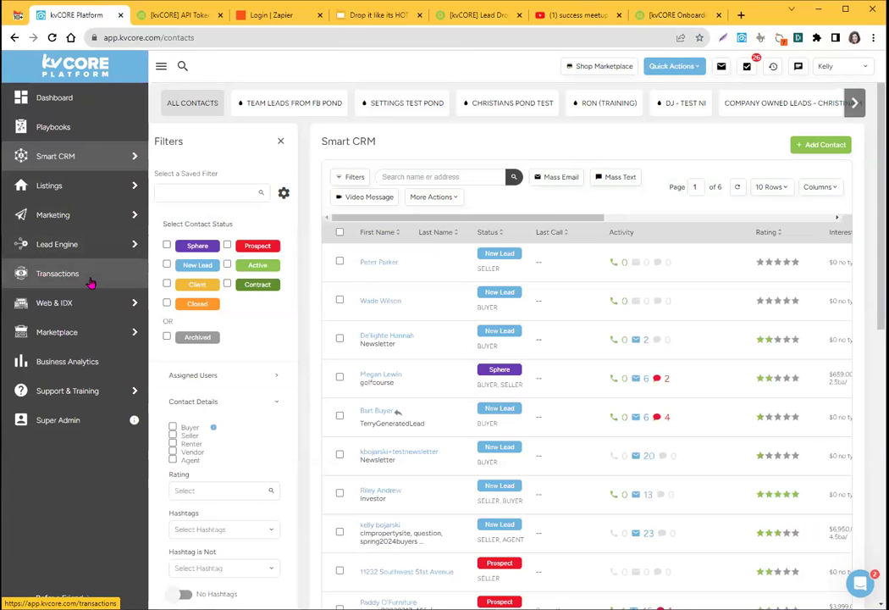
pyautogui.click(280, 142)
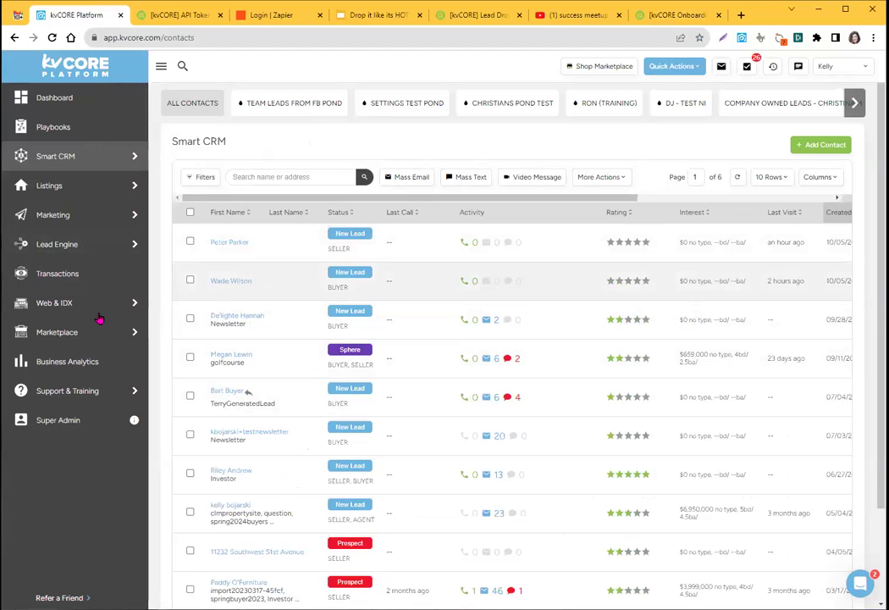
pyautogui.click(42, 252)
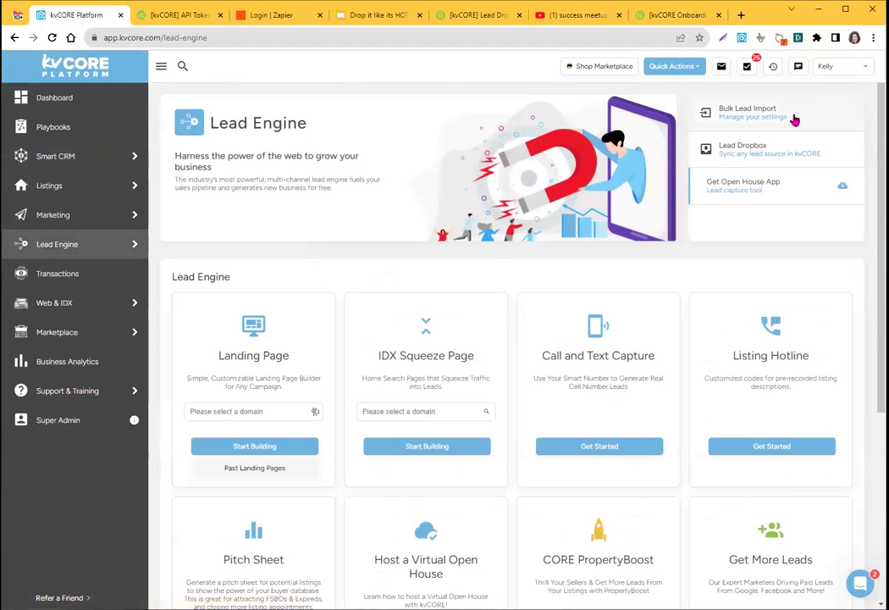
pyautogui.click(749, 113)
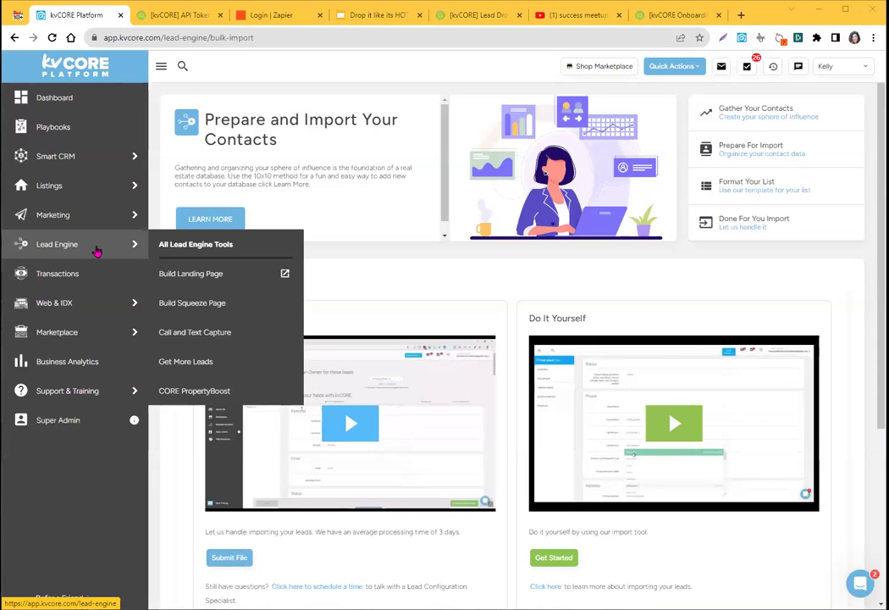
# Step: Review the Contact Details filter options for the Smart CRM contacts and close the filters without applying any
pyautogui.click(61, 158)
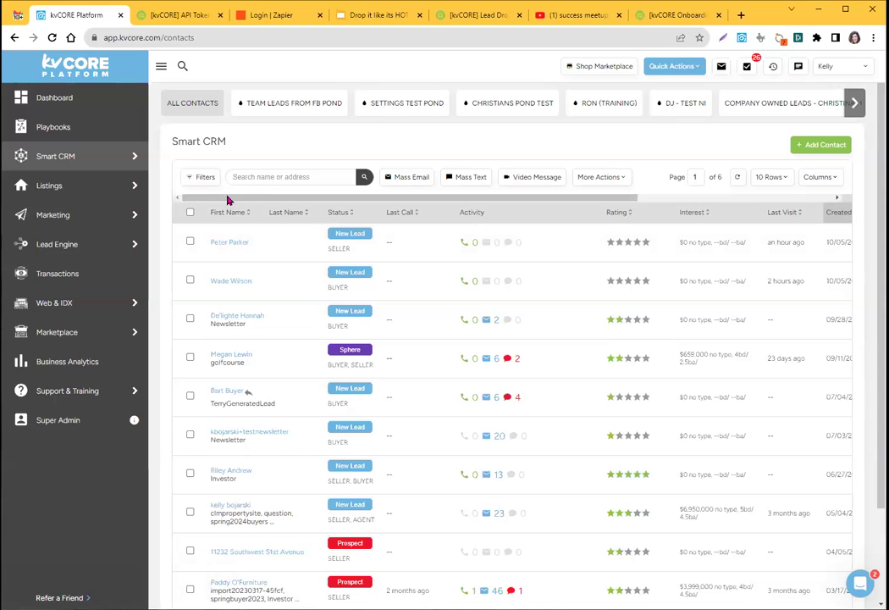
pyautogui.click(203, 177)
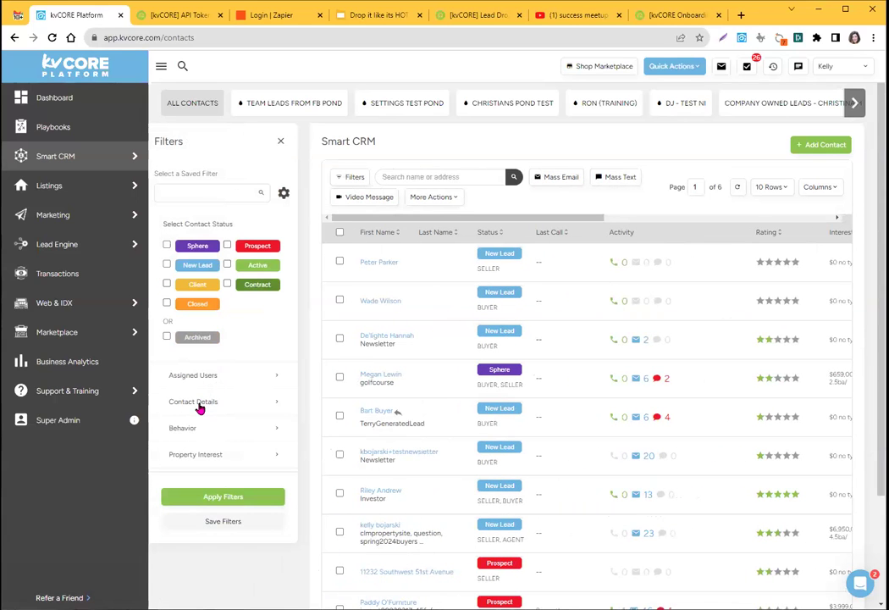
pyautogui.click(203, 406)
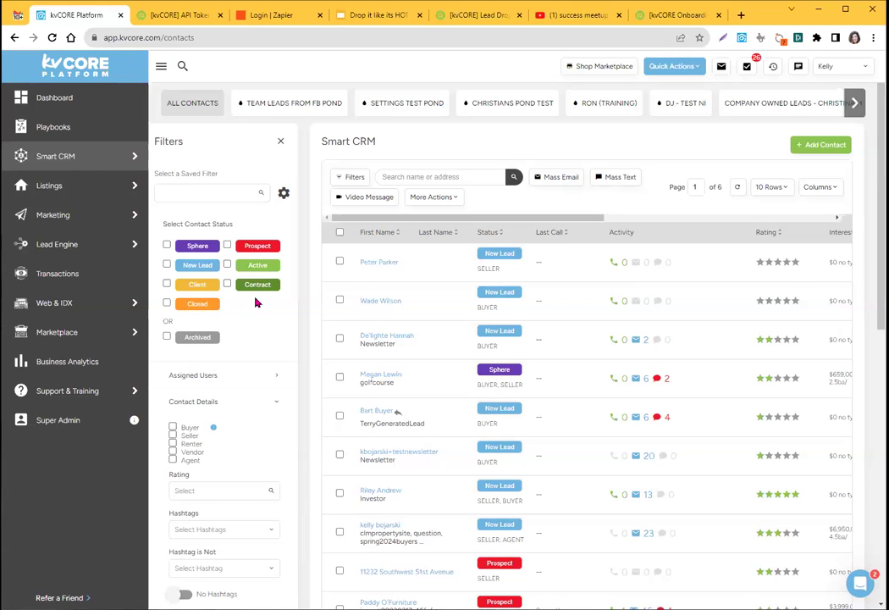
pyautogui.doubleClick(280, 144)
pyautogui.click(207, 181)
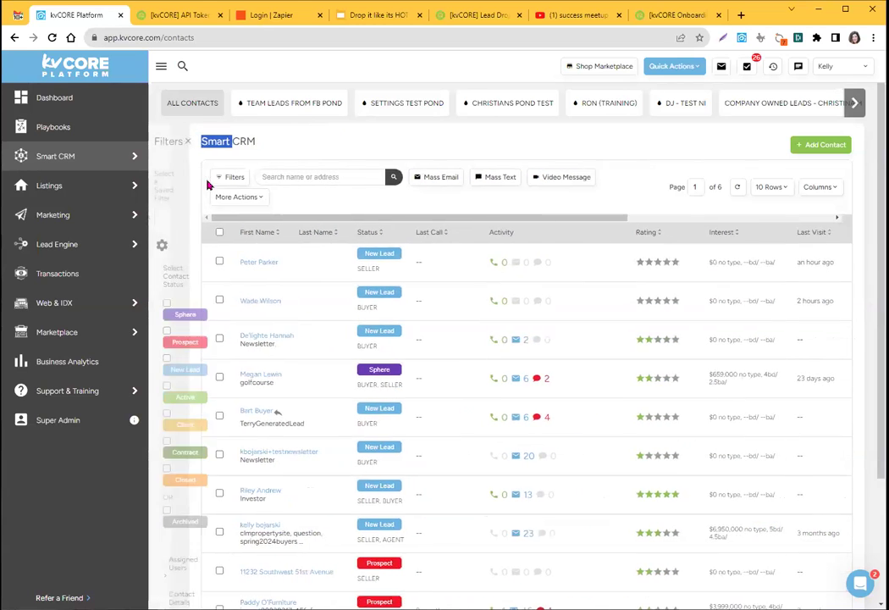
pyautogui.click(214, 404)
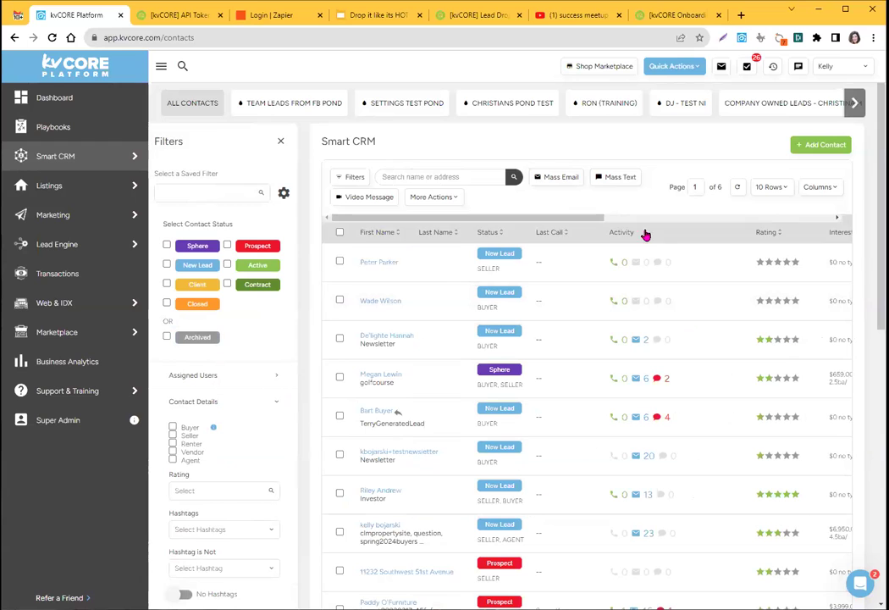
pyautogui.click(280, 141)
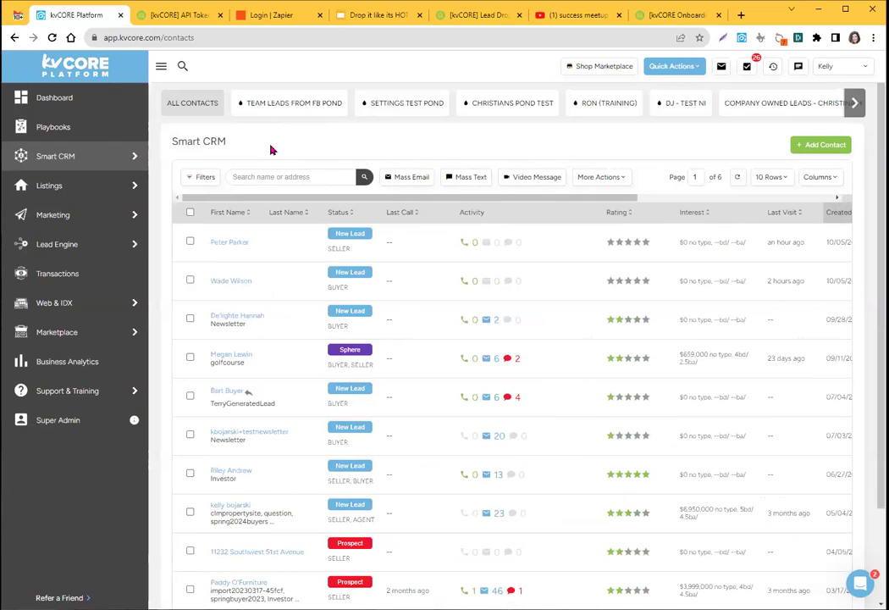
# Step: Open the kvCORE Library of ready-made Smart Campaigns from the Marketing area
pyautogui.moveTo(57, 219)
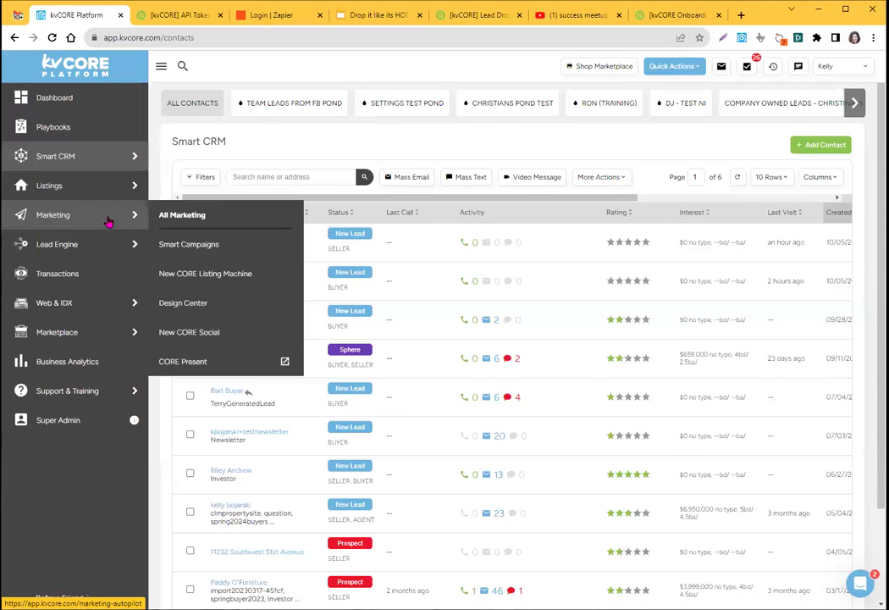
pyautogui.click(108, 222)
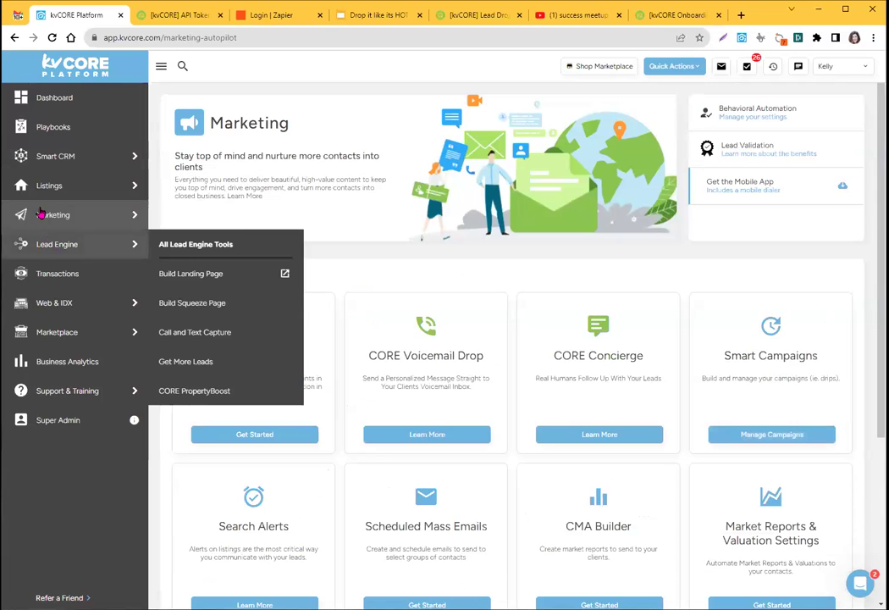
pyautogui.click(770, 439)
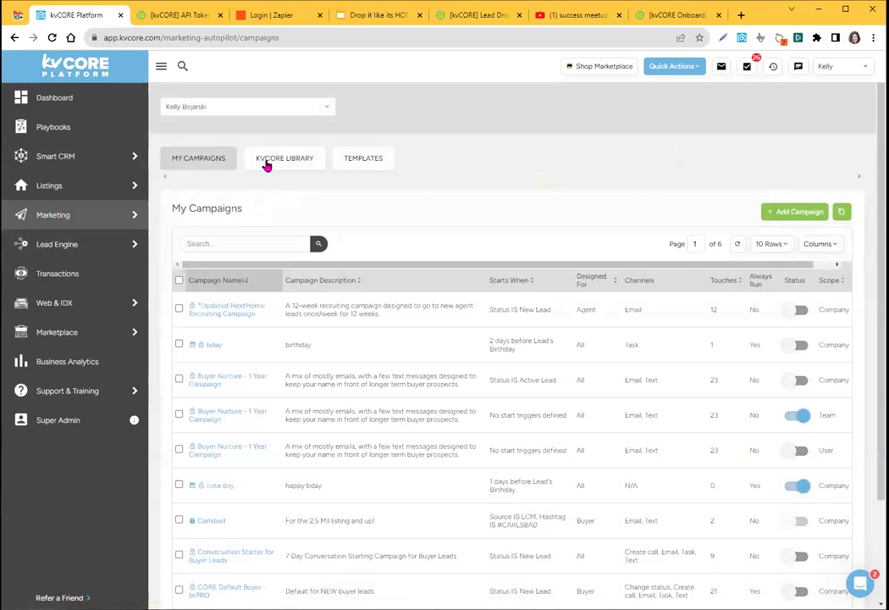
pyautogui.click(268, 165)
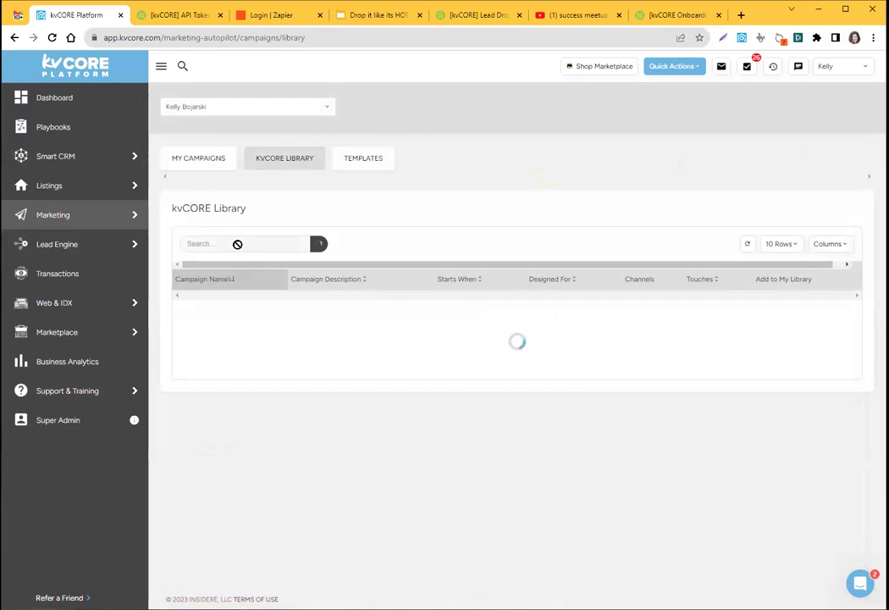
# Step: Search the campaign library for "open house", add the CORE Open House campaign, and return to My Campaigns
pyautogui.click(239, 243)
pyautogui.write('open house')
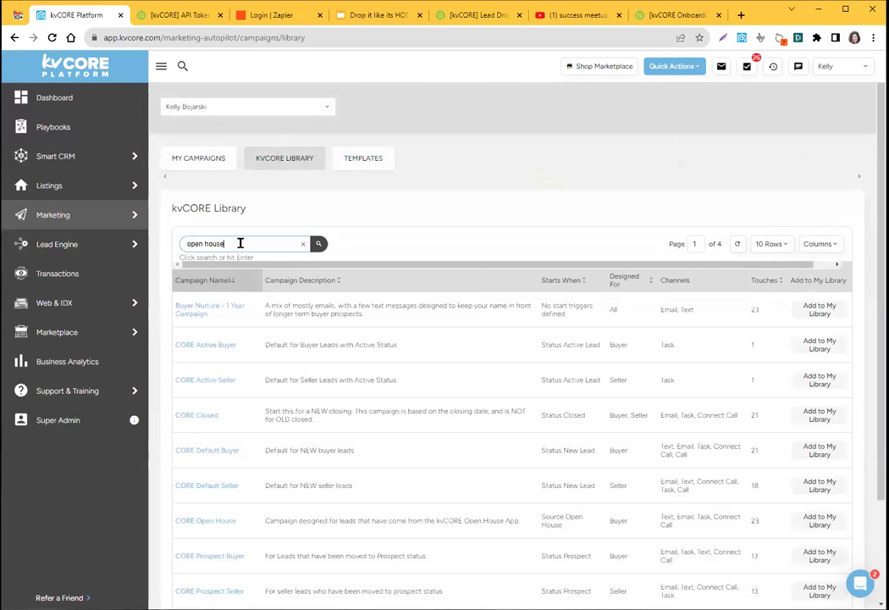
pyautogui.click(319, 245)
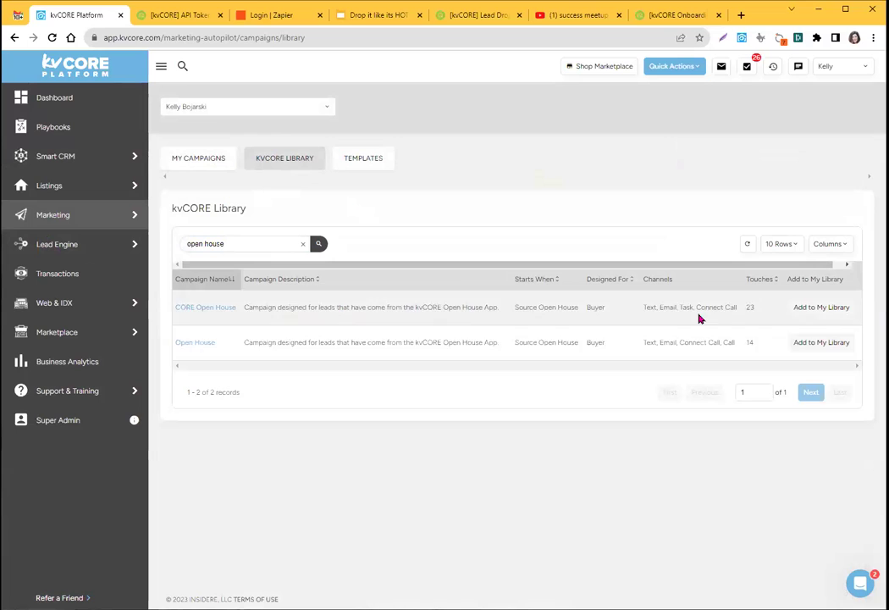
pyautogui.click(814, 309)
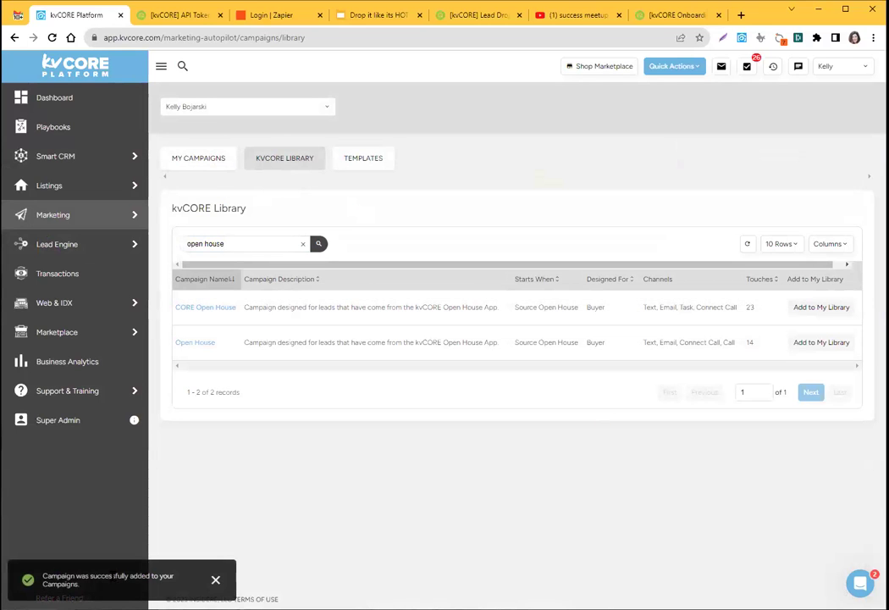
pyautogui.click(192, 164)
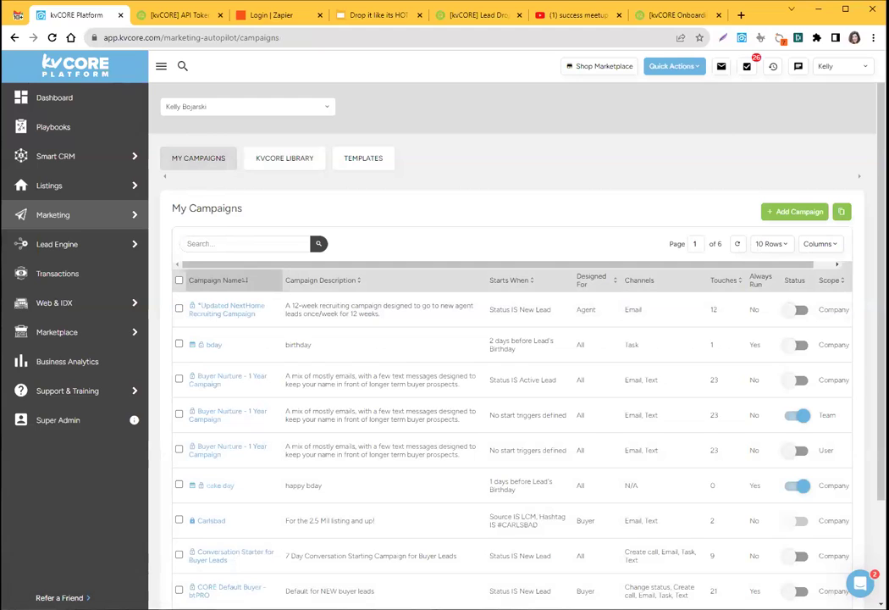
pyautogui.scroll(-3, 509, 381)
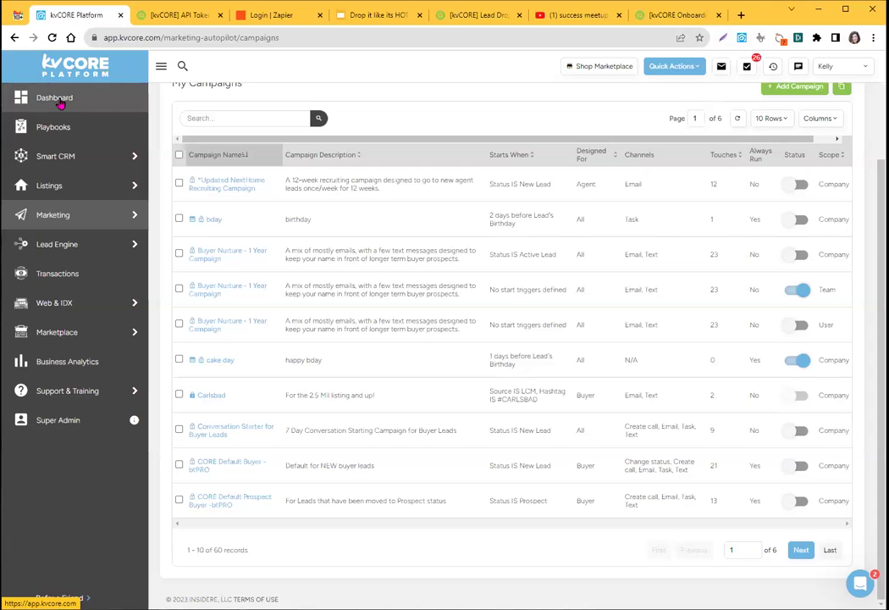
# Step: Open the mobile app download page from the dashboard, highlight the CORE Open House heading, and return to the dashboard
pyautogui.click(58, 100)
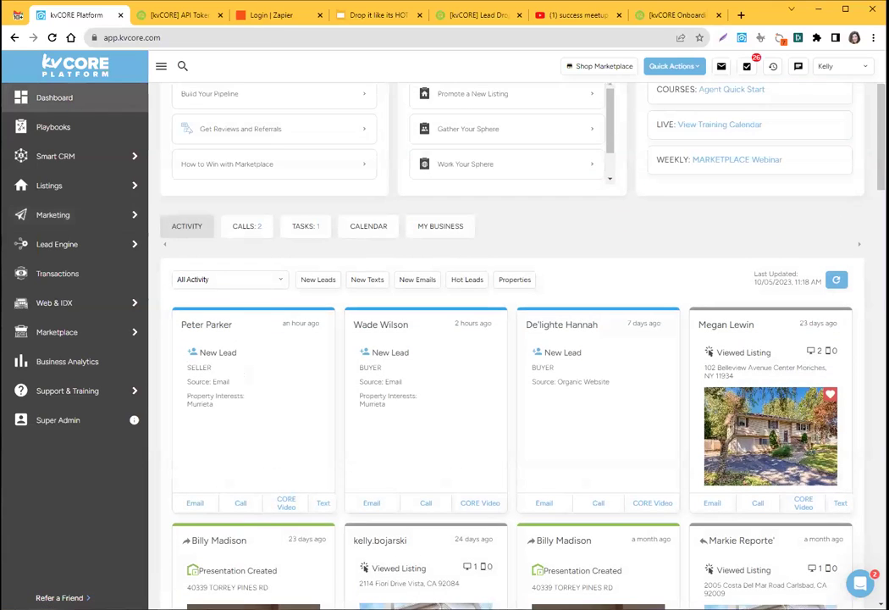
pyautogui.scroll(2, 727, 113)
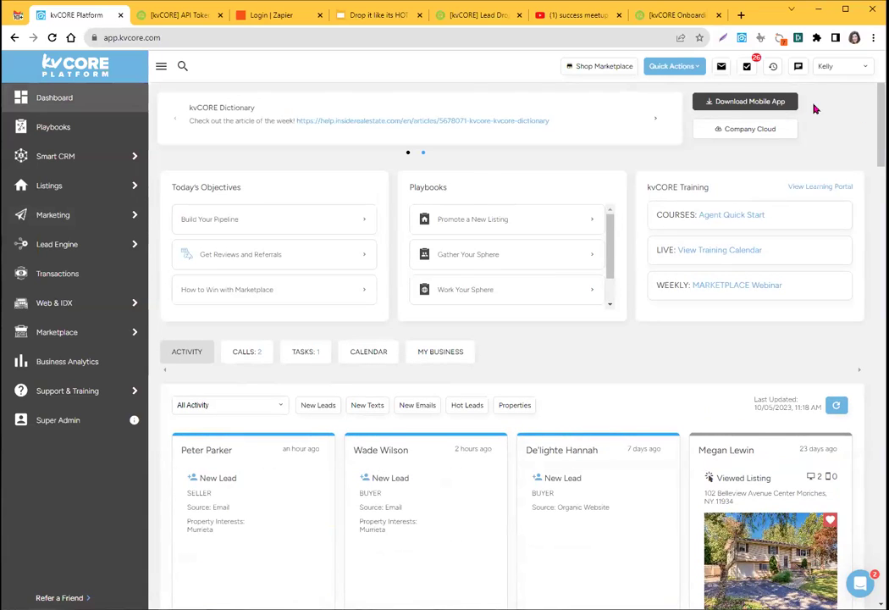
pyautogui.click(728, 103)
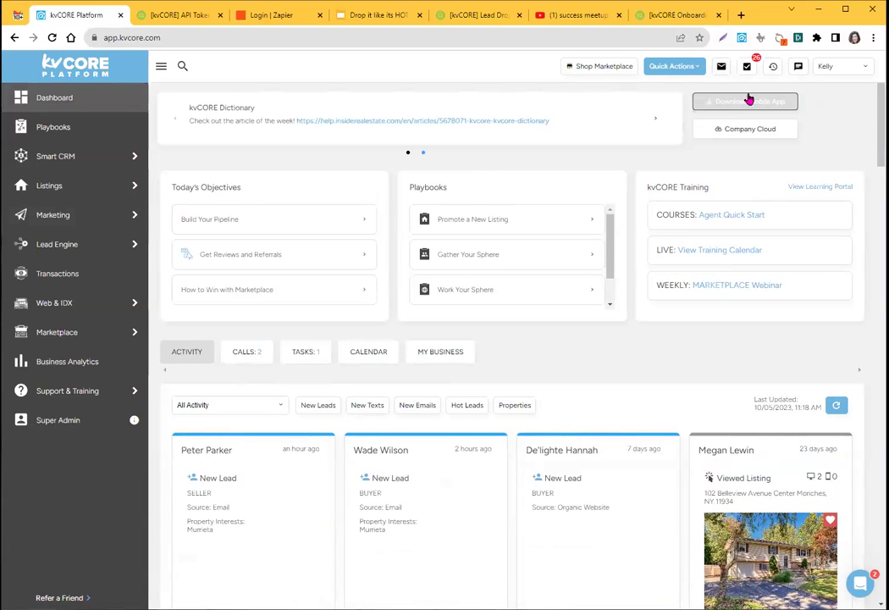
pyautogui.click(729, 102)
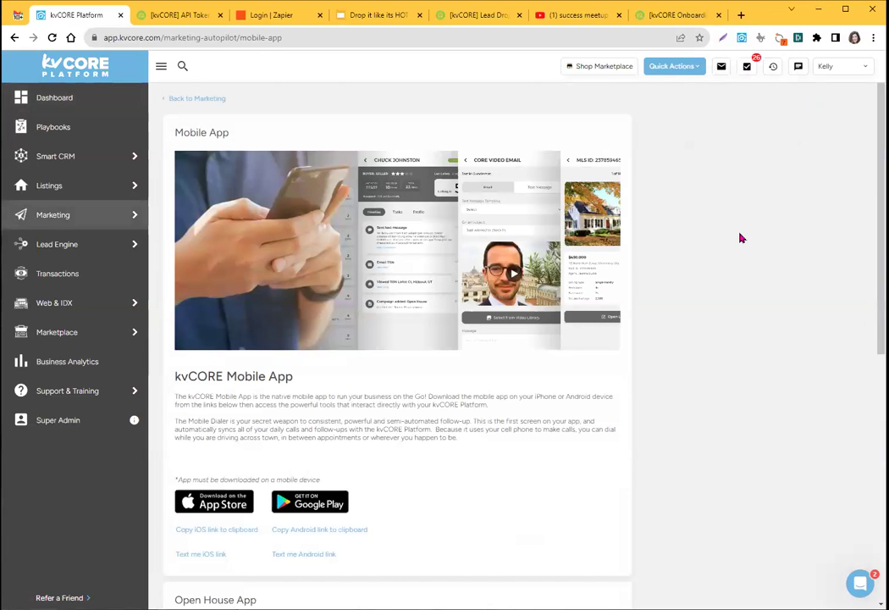
pyautogui.scroll(-5, 398, 339)
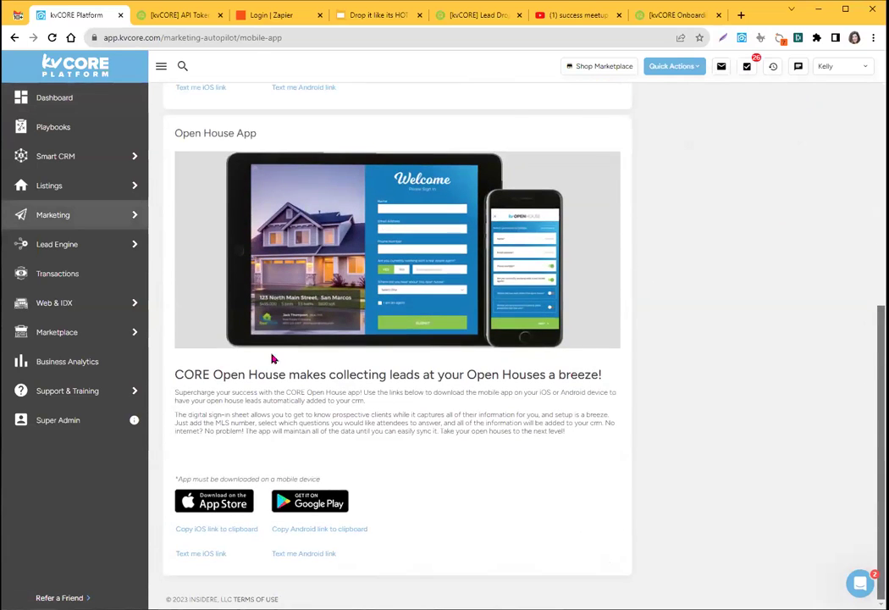
pyautogui.moveTo(182, 373); pyautogui.dragTo(477, 374)
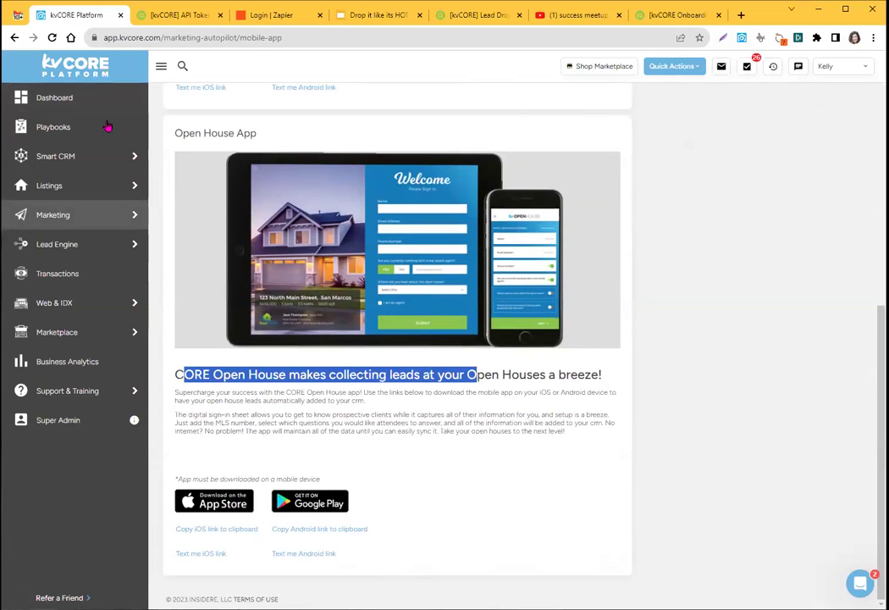
pyautogui.click(89, 100)
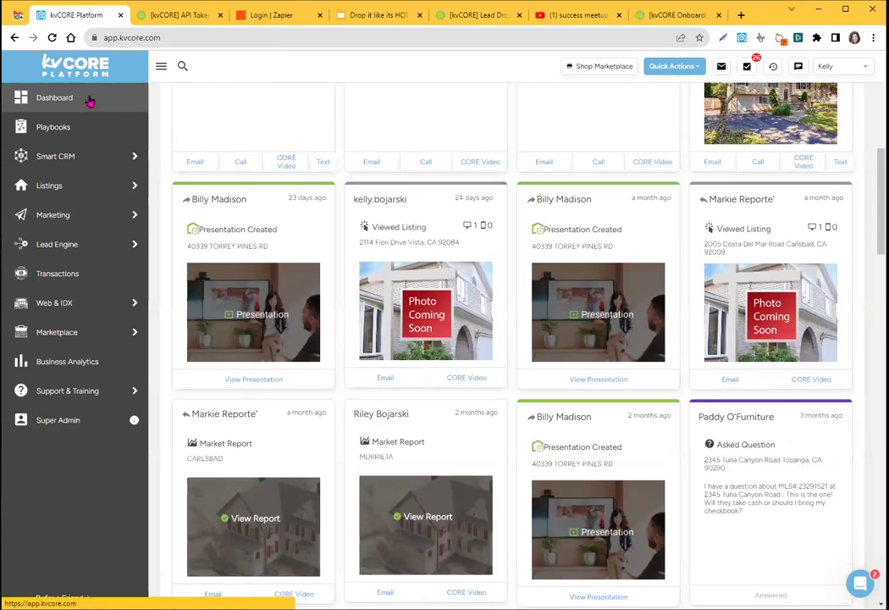
pyautogui.scroll(6, 229, 142)
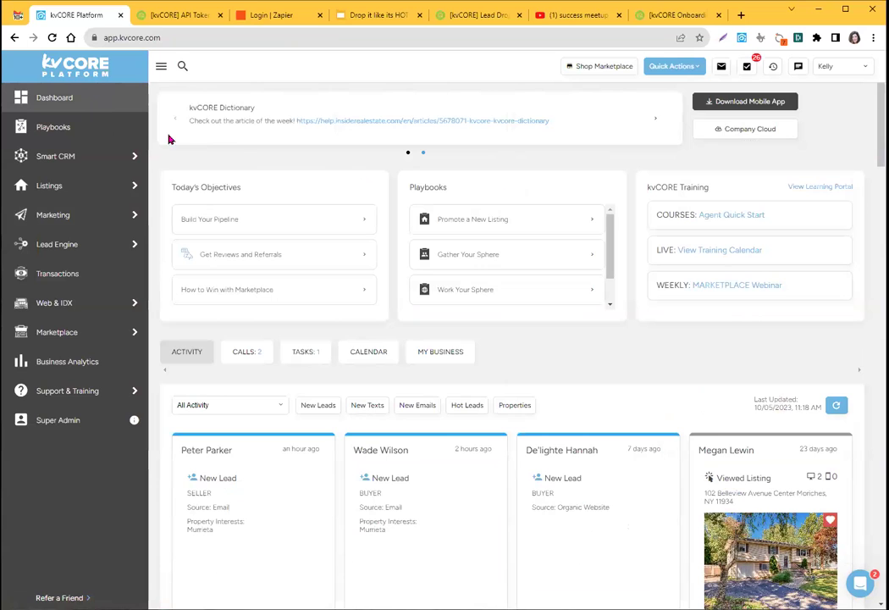
# Step: Open the Lead Engine tools, select the demo account domain for a Landing Page, and start building it
pyautogui.moveTo(111, 151)
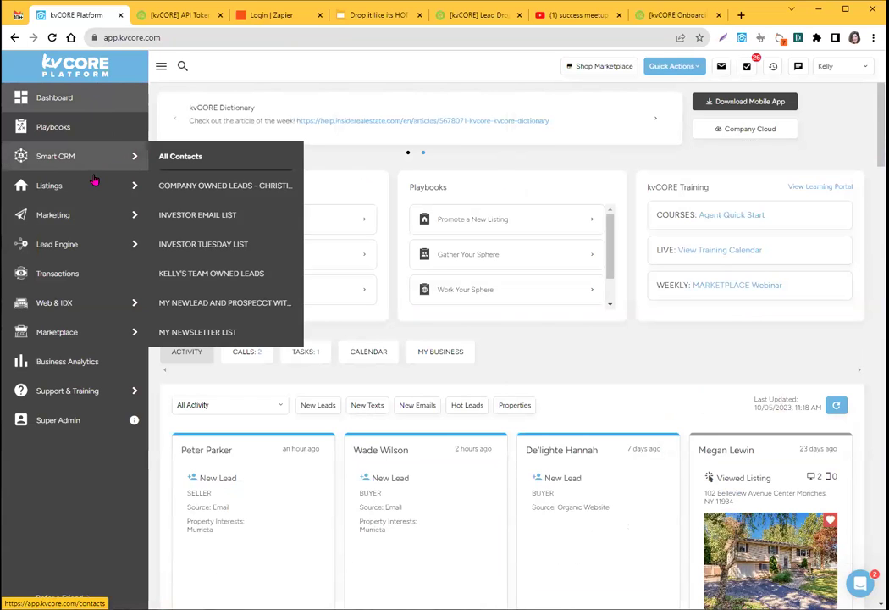
pyautogui.moveTo(49, 249)
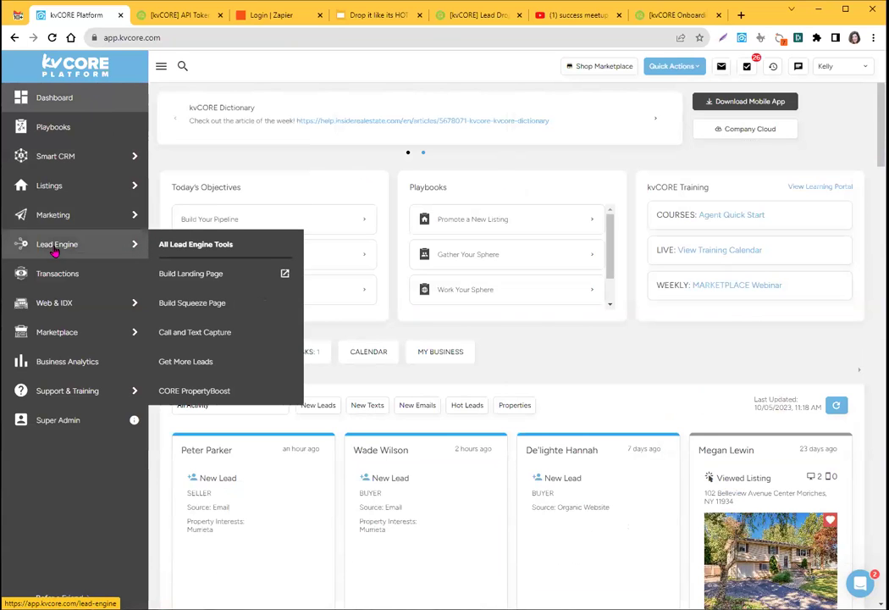
pyautogui.click(53, 251)
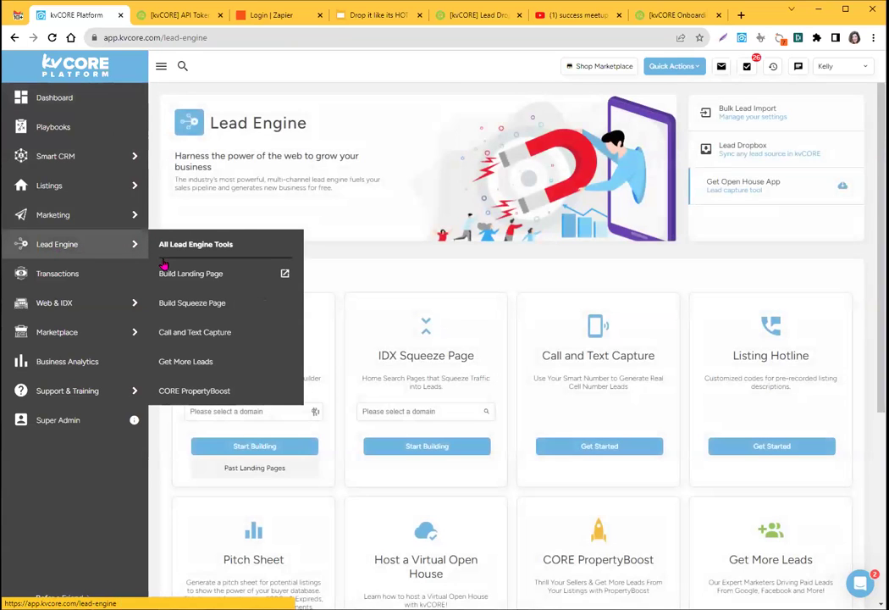
pyautogui.click(226, 410)
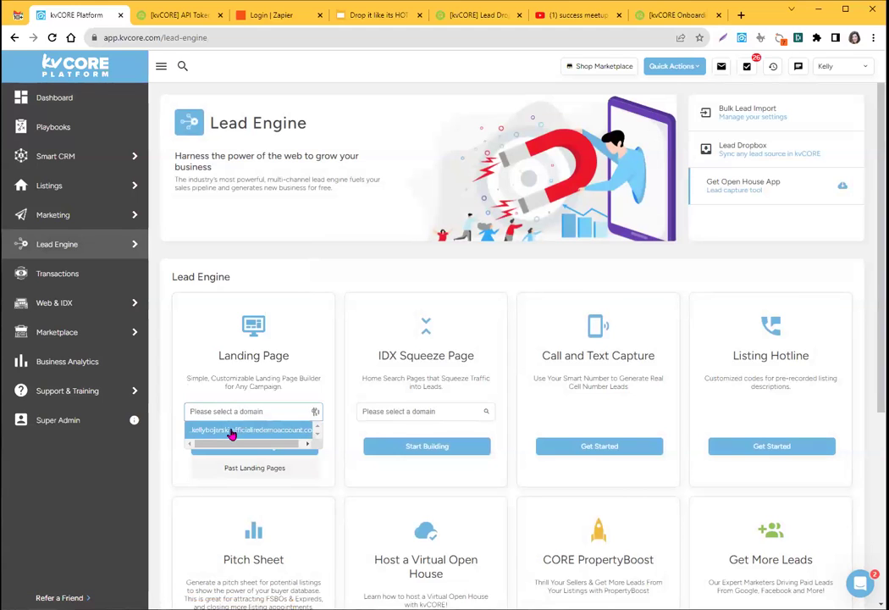
pyautogui.click(230, 427)
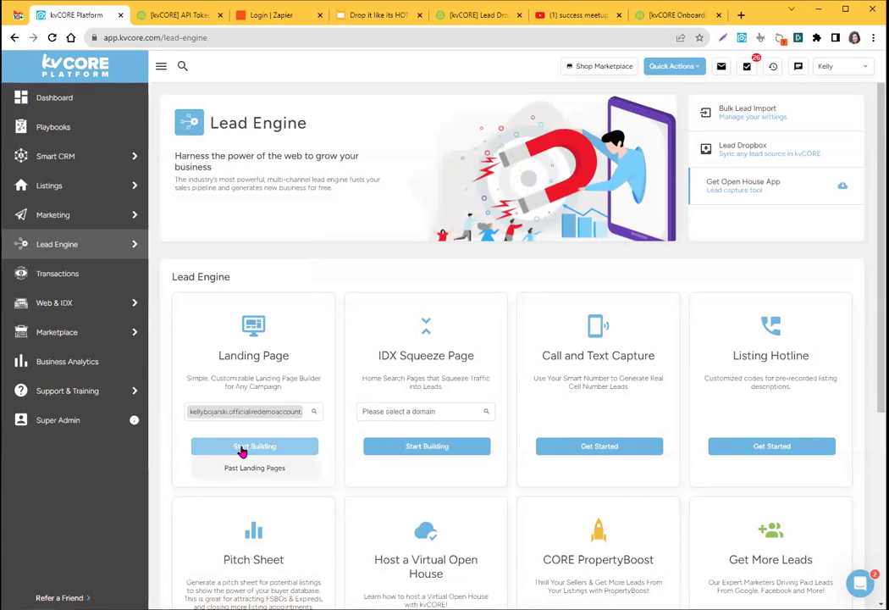
pyautogui.click(242, 449)
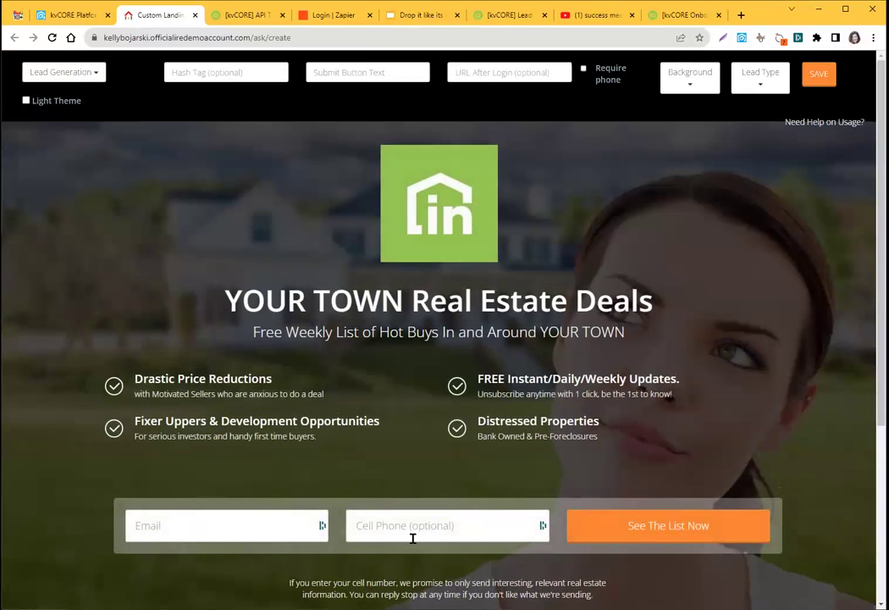
# Step: Replace the landing page headline with "Sign UP HERE" and delete all four feature bullets beneath the subheading
pyautogui.moveTo(157, 301); pyautogui.dragTo(653, 300)
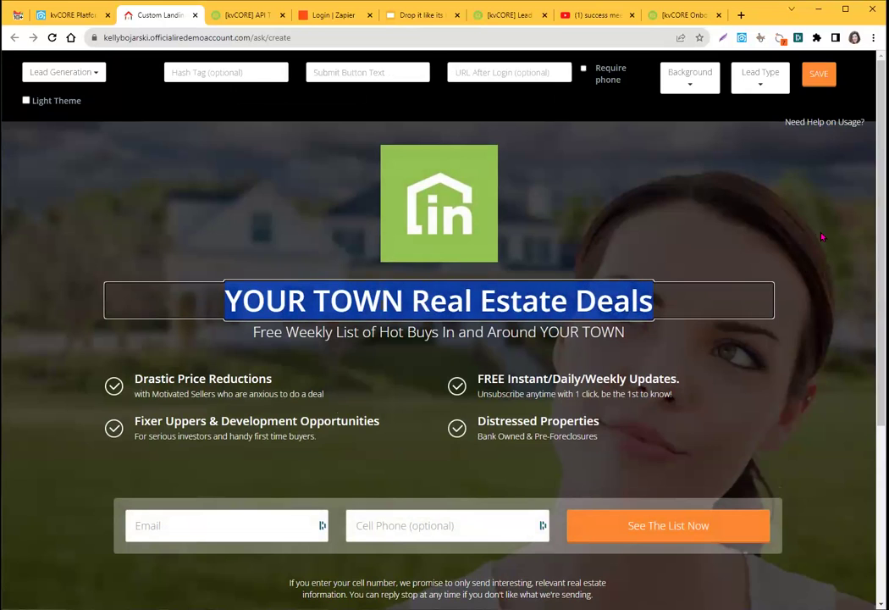
pyautogui.write('Sign UP HERE')
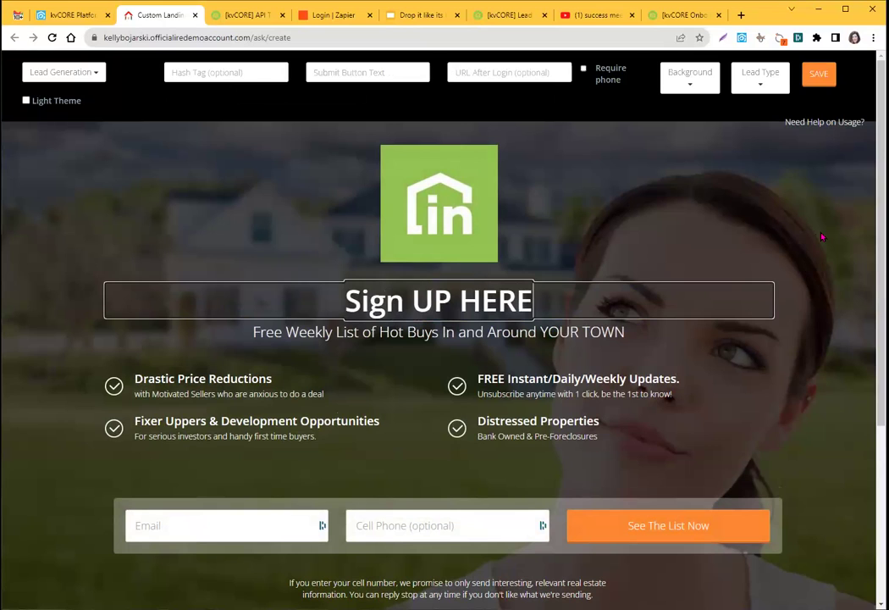
pyautogui.doubleClick(237, 378)
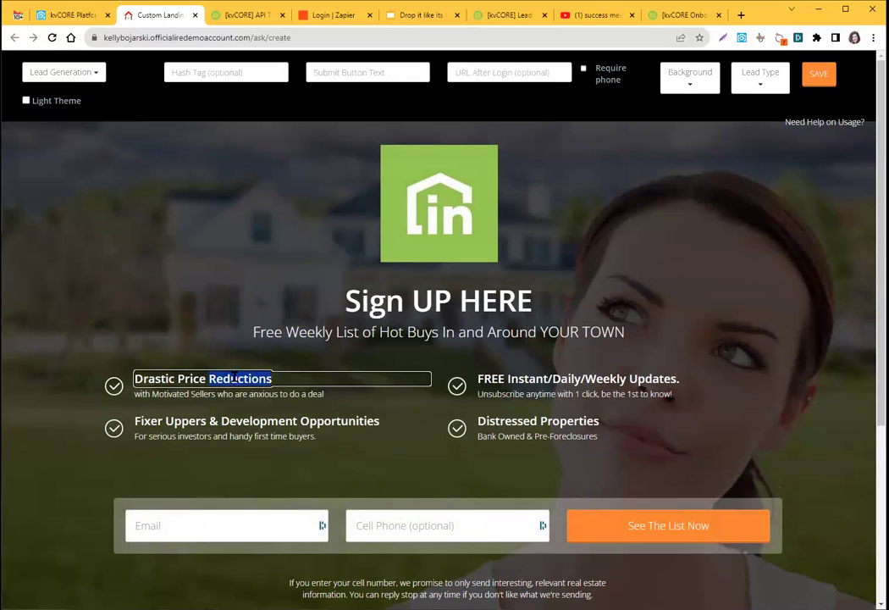
pyautogui.hotkey('ctrl', 'a')
pyautogui.press('BackSpace')
pyautogui.doubleClick(233, 379)
pyautogui.hotkey('ctrl', 'a')
pyautogui.press('BackSpace')
pyautogui.click(558, 376)
pyautogui.hotkey('ctrl', 'a')
pyautogui.press('BackSpace')
pyautogui.click(548, 381)
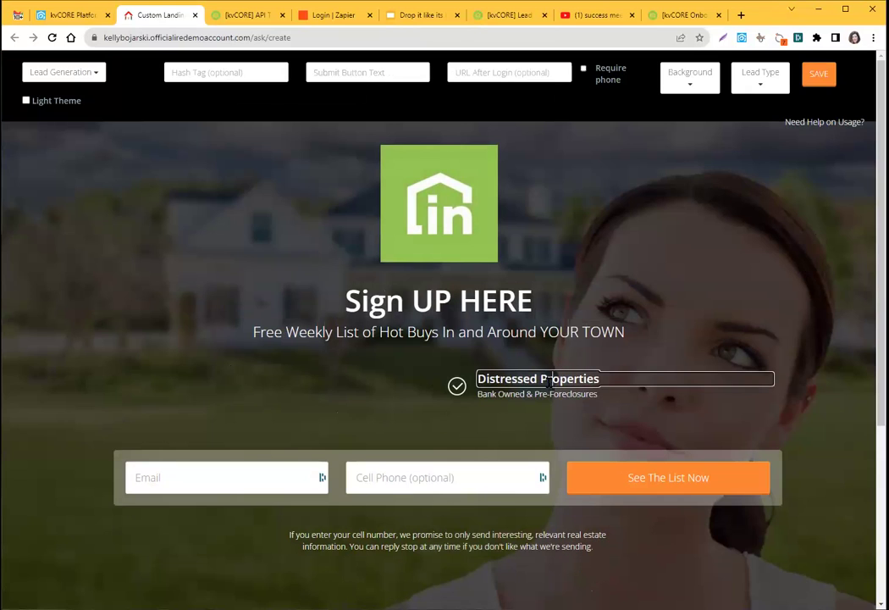
pyautogui.hotkey('ctrl', 'a')
pyautogui.press('BackSpace')
# Step: Set the landing page subheading to "Enter to win by signing up today!" and the submit button text to "Sign Up HERE"
pyautogui.click(231, 333)
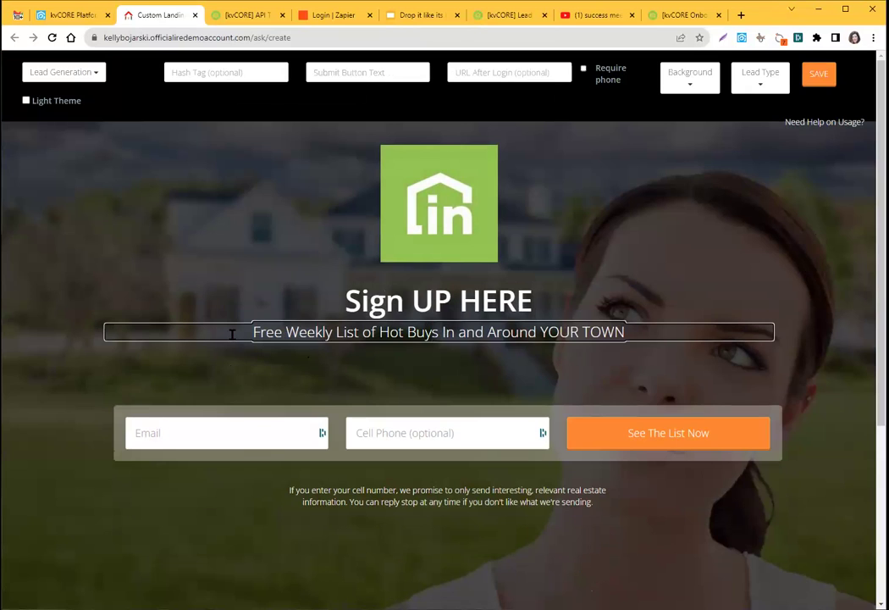
pyautogui.hotkey('ctrl', 'a')
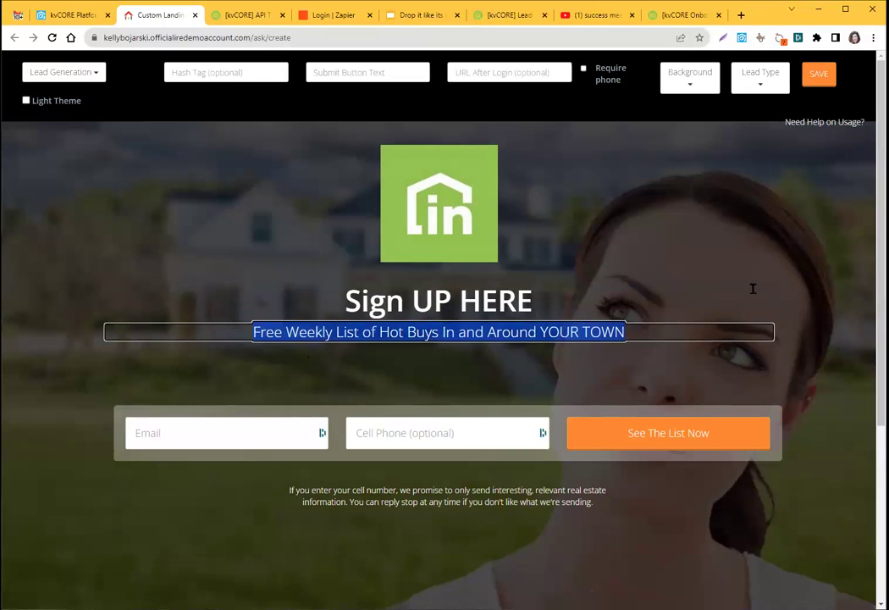
pyautogui.write('Enter to win')
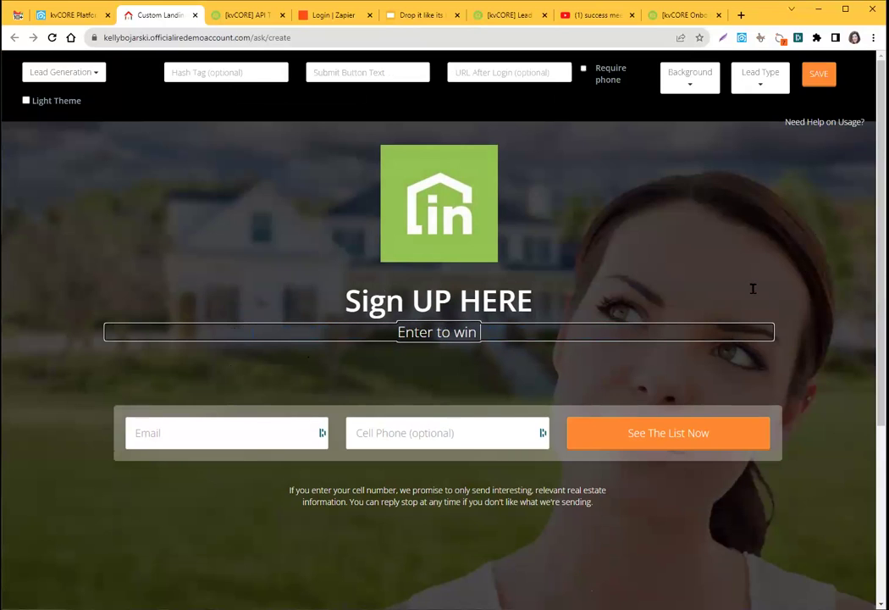
pyautogui.write(' by signing up today!')
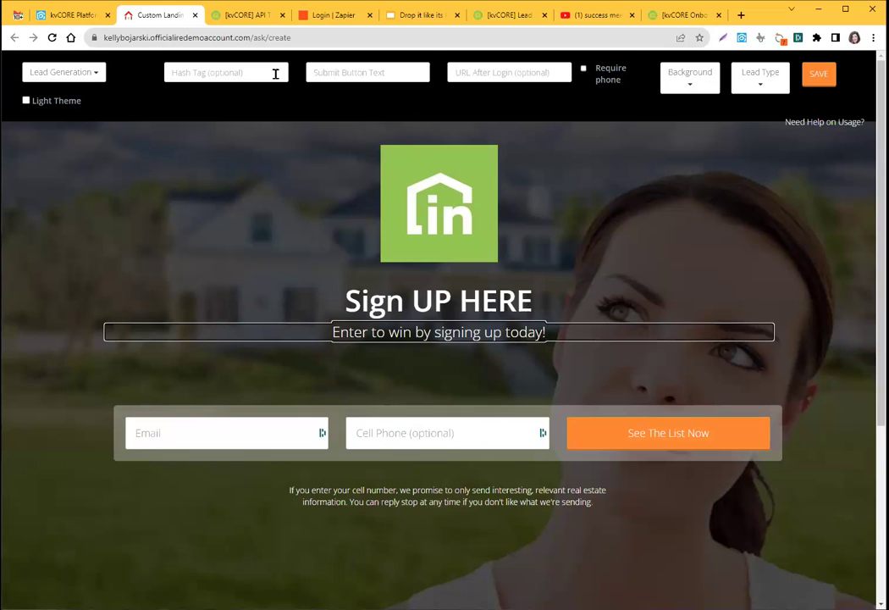
pyautogui.click(318, 74)
pyautogui.write('Sign Up HERE')
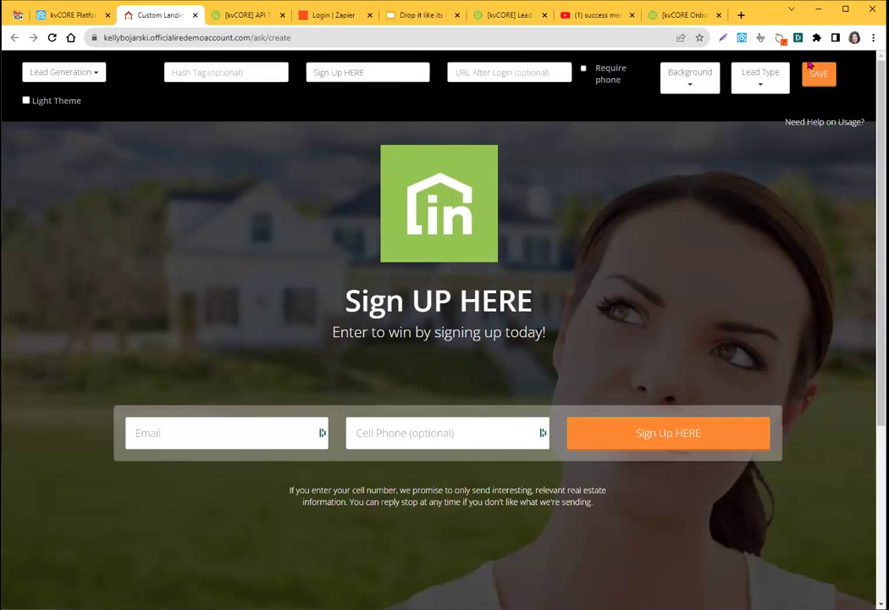
# Step: Check the available Lead Type options and save the landing page
pyautogui.click(761, 81)
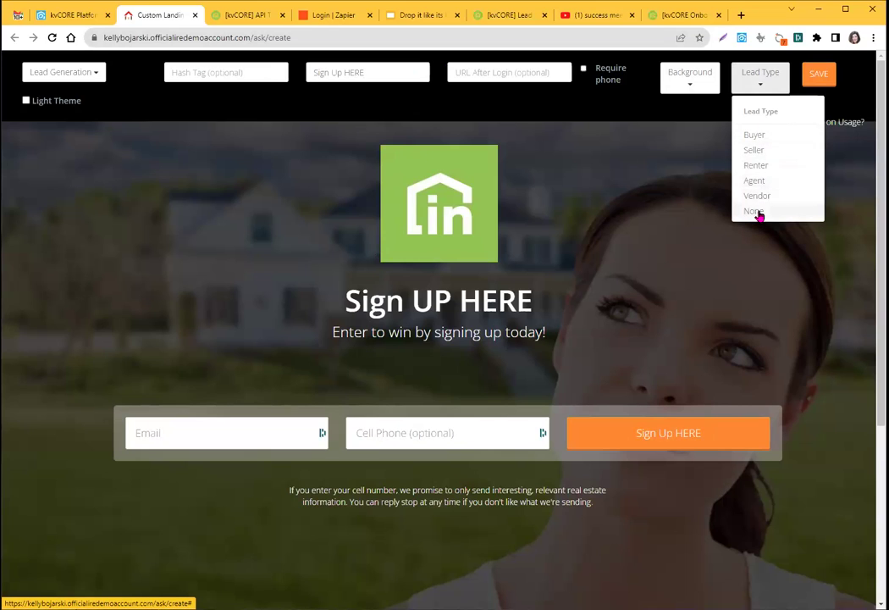
pyautogui.click(816, 76)
pyautogui.click(498, 204)
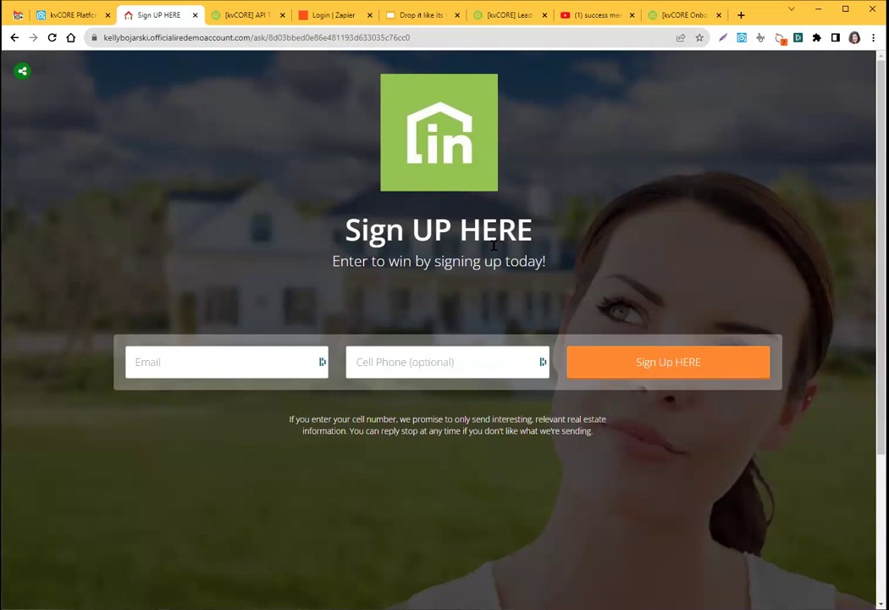
# Step: Create a QR code for the saved landing page's link in the browser and close it without downloading
pyautogui.click(681, 38)
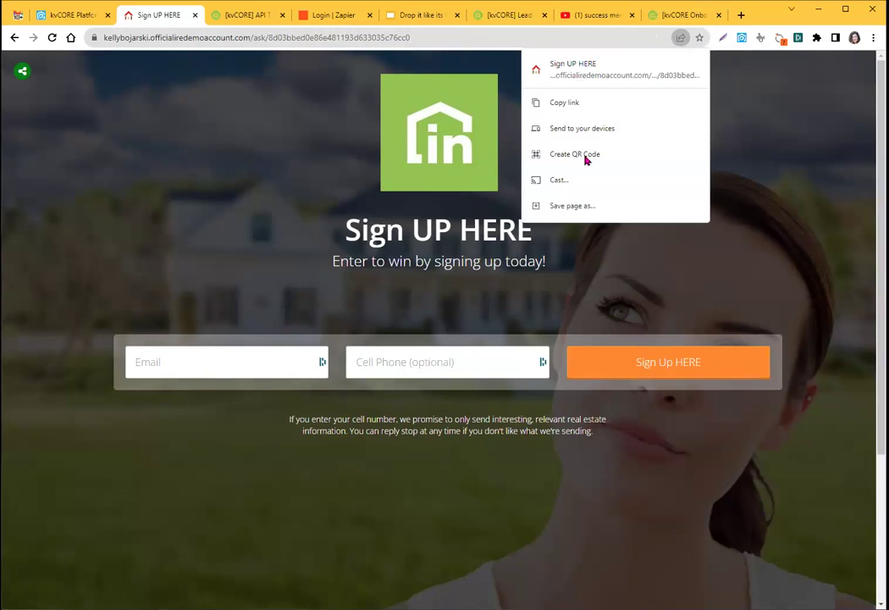
pyautogui.click(575, 155)
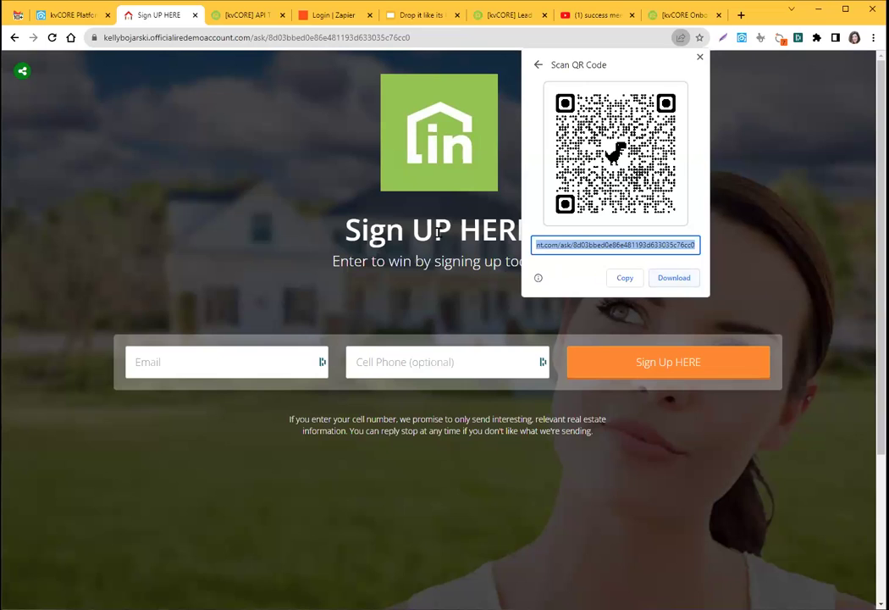
pyautogui.click(245, 339)
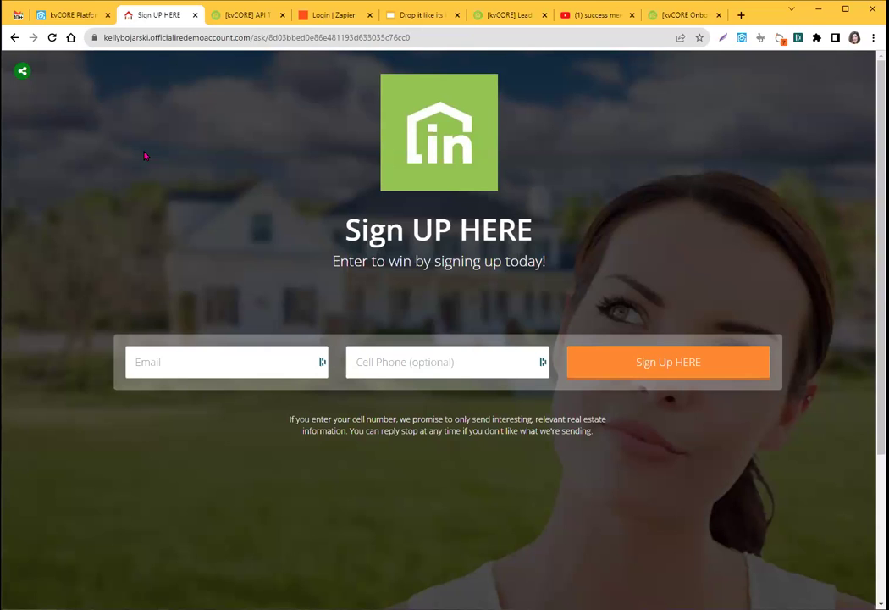
# Step: Switch back to kvCORE, open the mobile app download page from the dashboard, and show the Open House App section
pyautogui.click(82, 15)
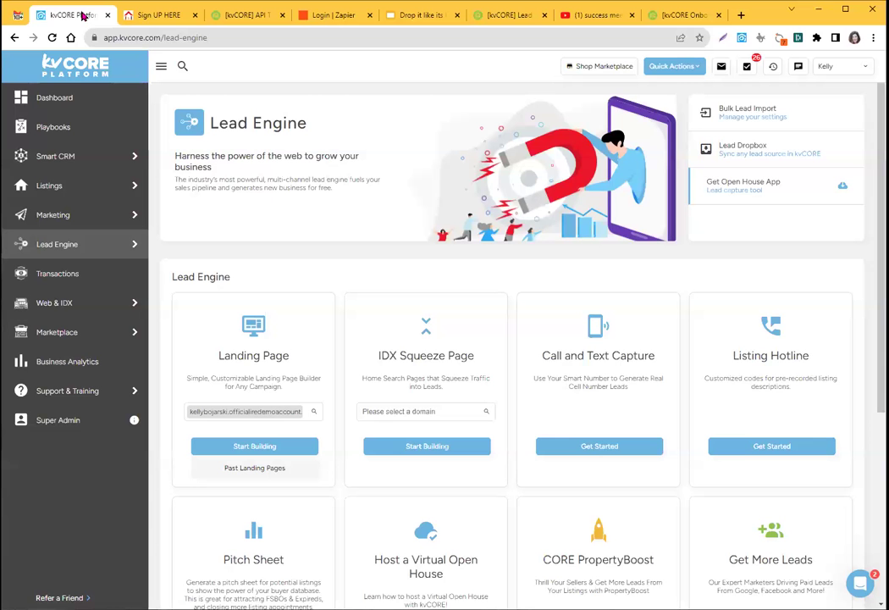
pyautogui.click(75, 101)
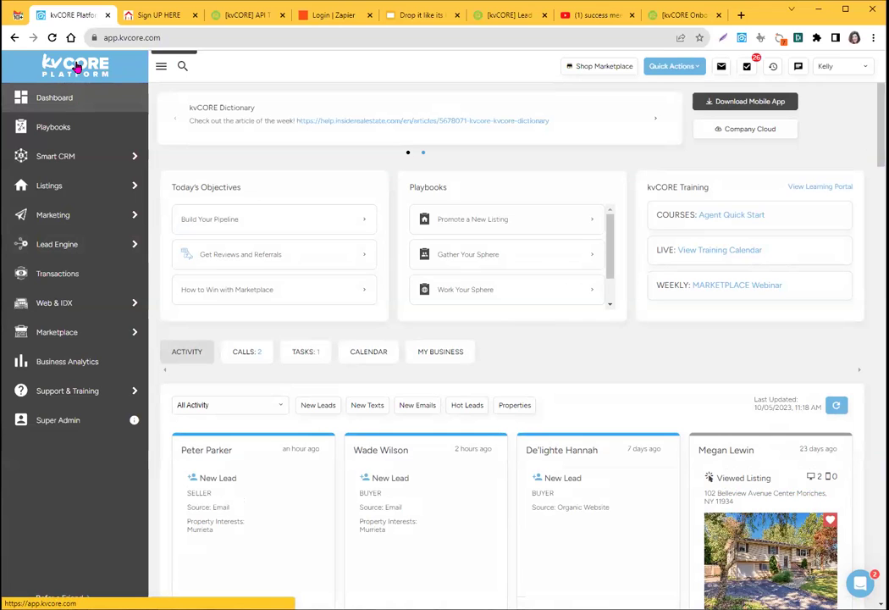
pyautogui.click(762, 104)
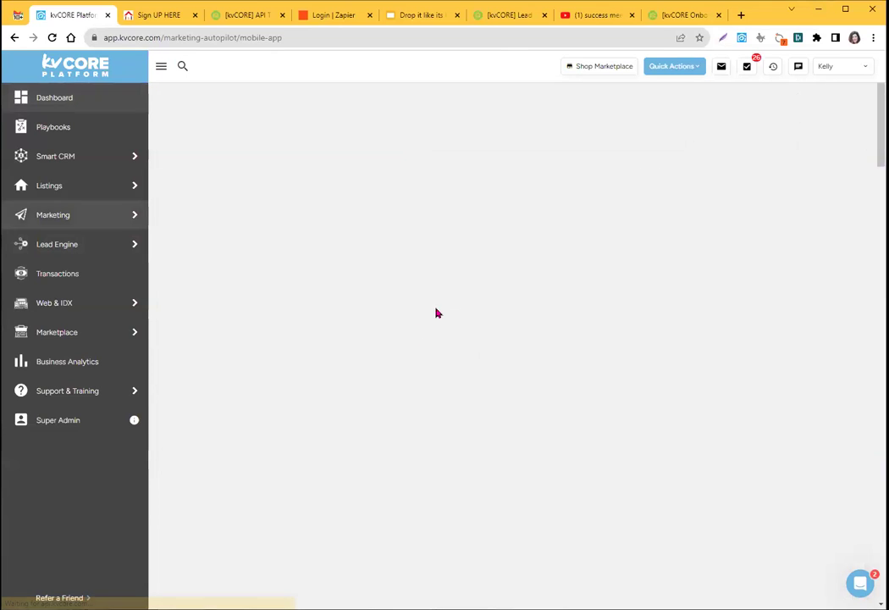
pyautogui.scroll(-5, 365, 337)
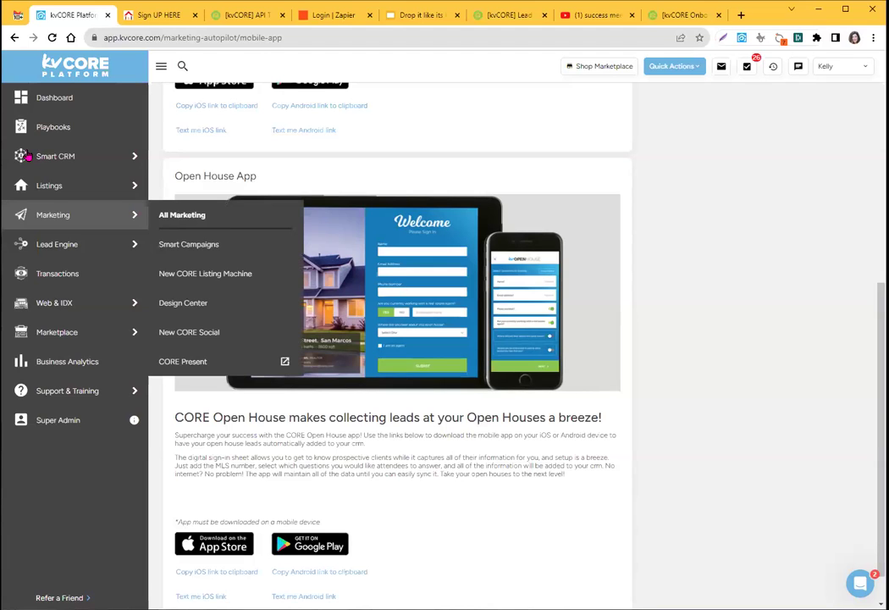
pyautogui.moveTo(106, 150)
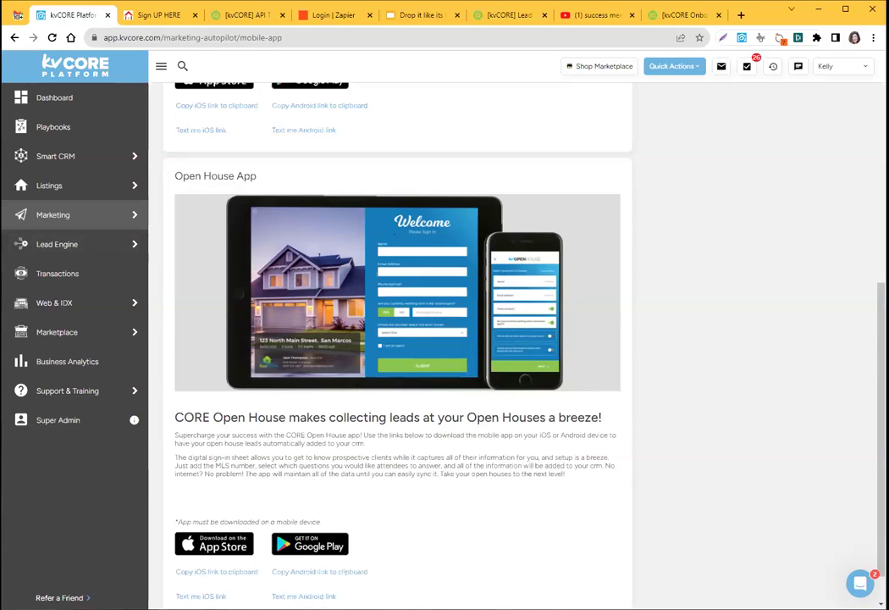
# Step: Switch to the Google Slides presentation and jump to slide 1
pyautogui.click(432, 14)
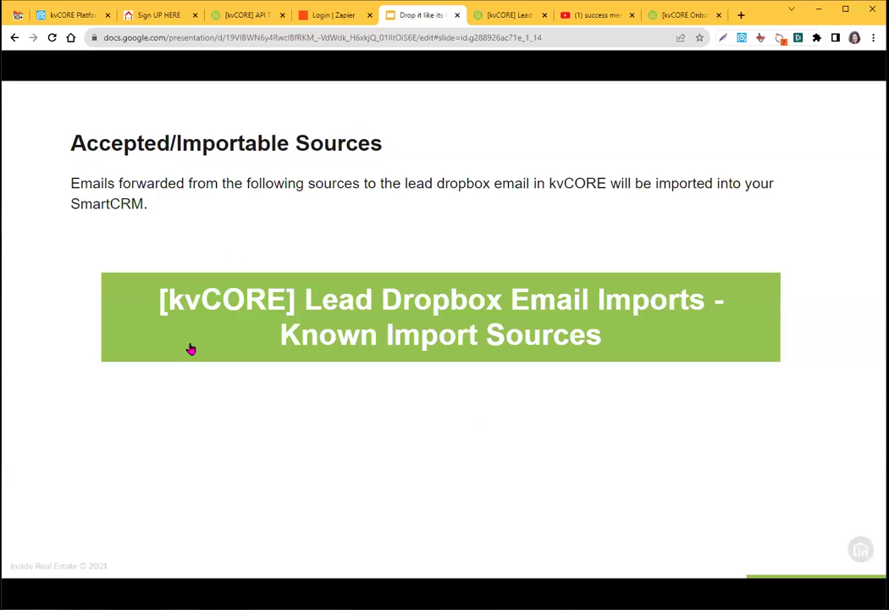
pyautogui.click(50, 585)
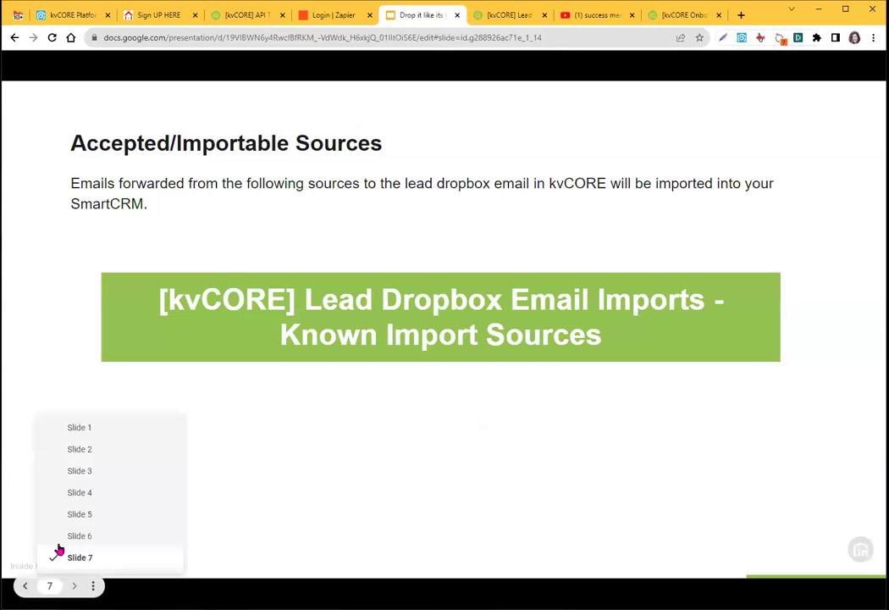
pyautogui.click(73, 430)
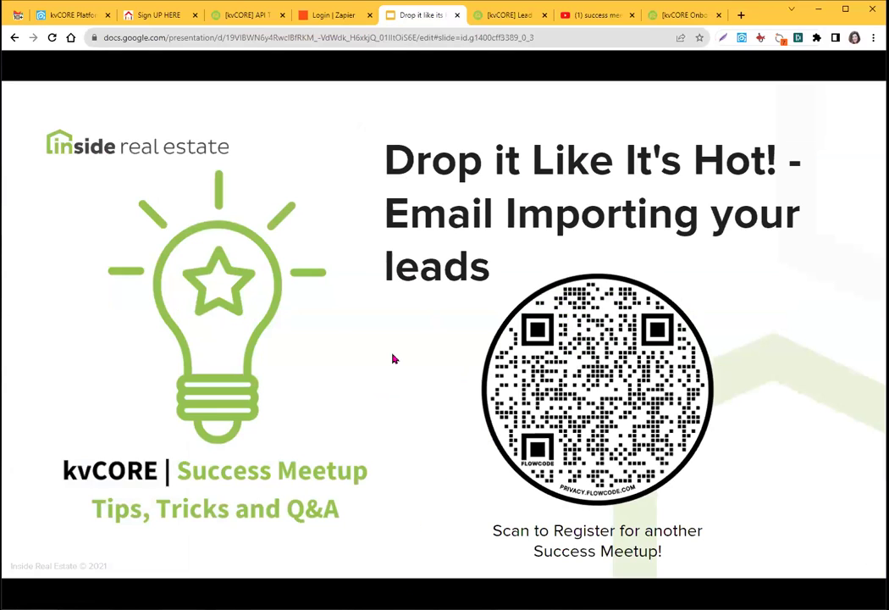
# Step: Close the YouTube search results and open the "kvCORE Success Meetups: Tips Tricks and Q&A" playlist in a new browser tab
pyautogui.click(591, 17)
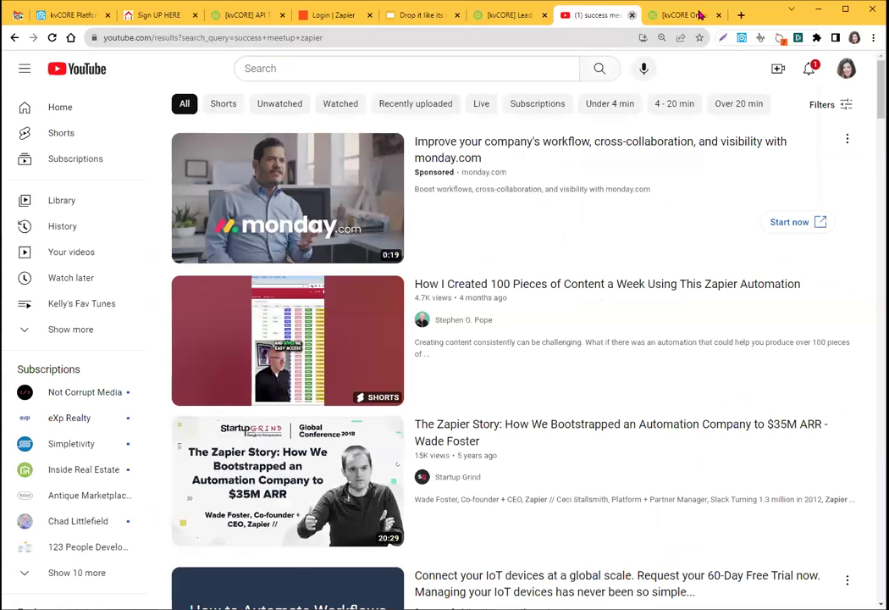
pyautogui.click(632, 15)
pyautogui.click(657, 15)
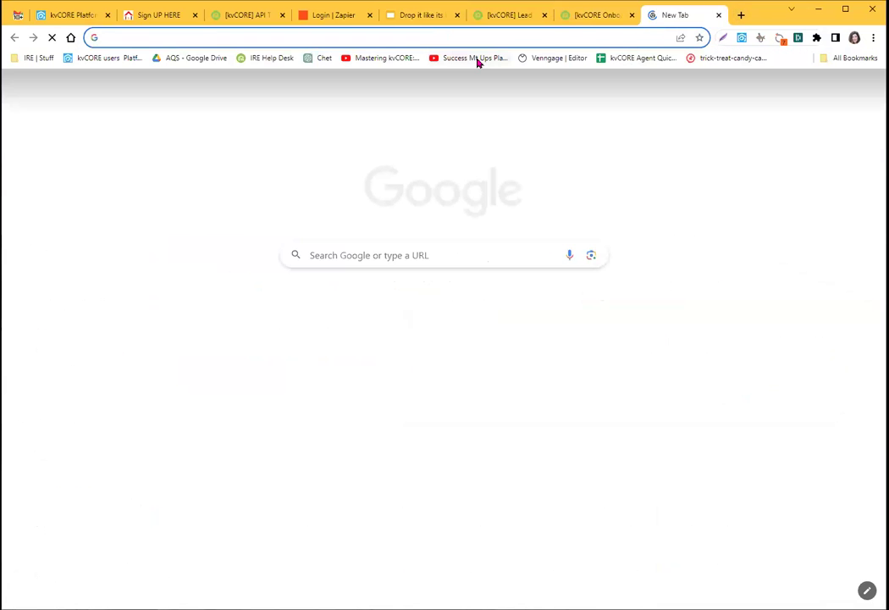
pyautogui.write('youtube.com/playlist?list=PL2DqMYhlrctOLhBVvjPTM_1hzDZXGA_Sg')
pyautogui.press('Return')
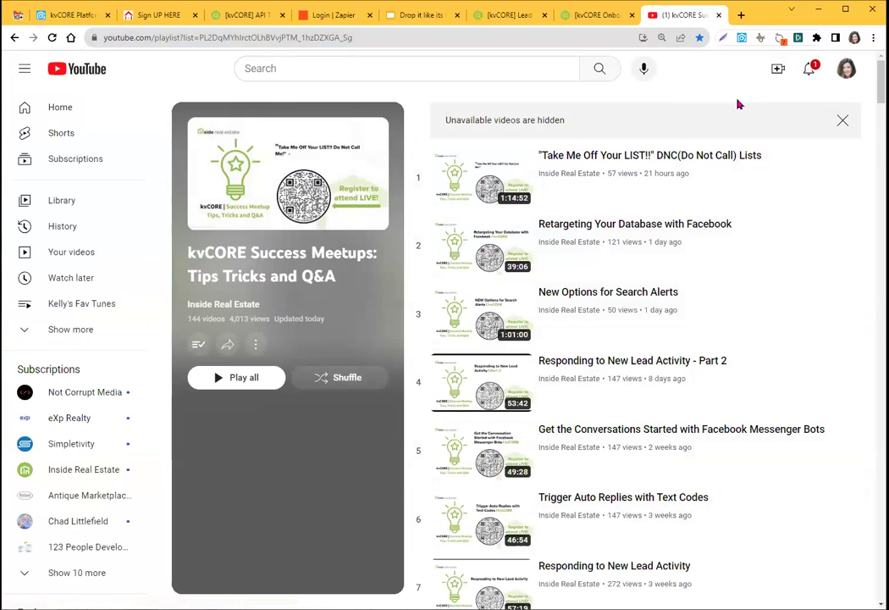
# Step: Copy the full web address of the kvCORE Success Meetups playlist
pyautogui.click(225, 40)
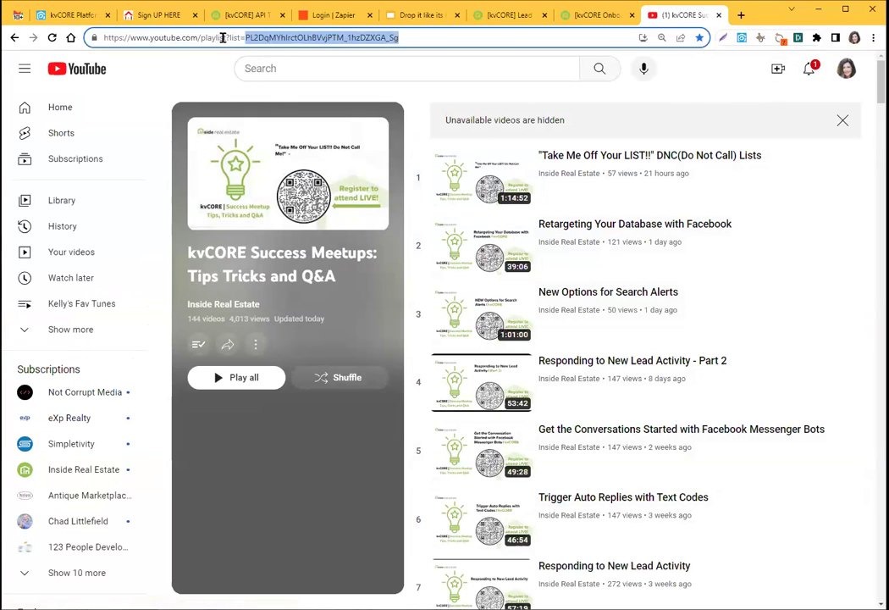
pyautogui.rightClick(224, 39)
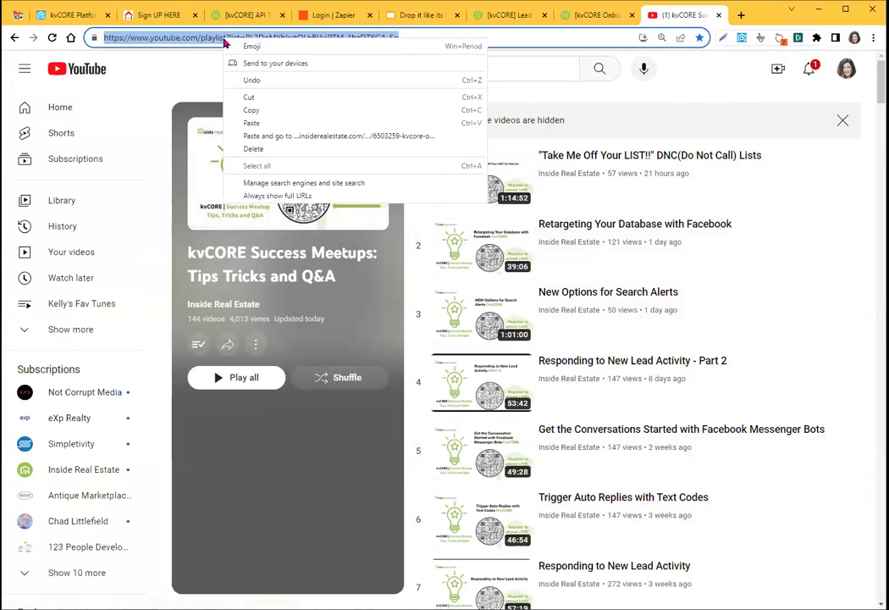
pyautogui.click(271, 111)
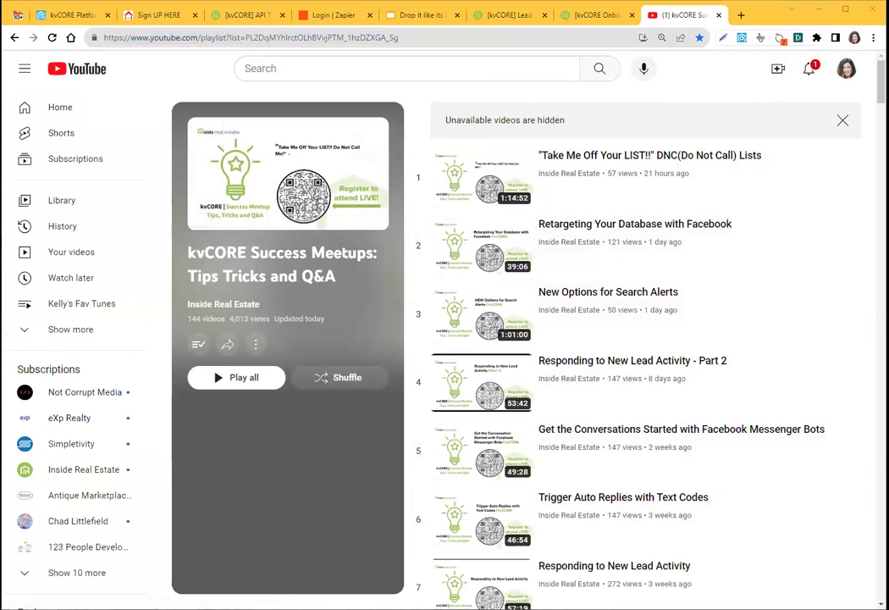